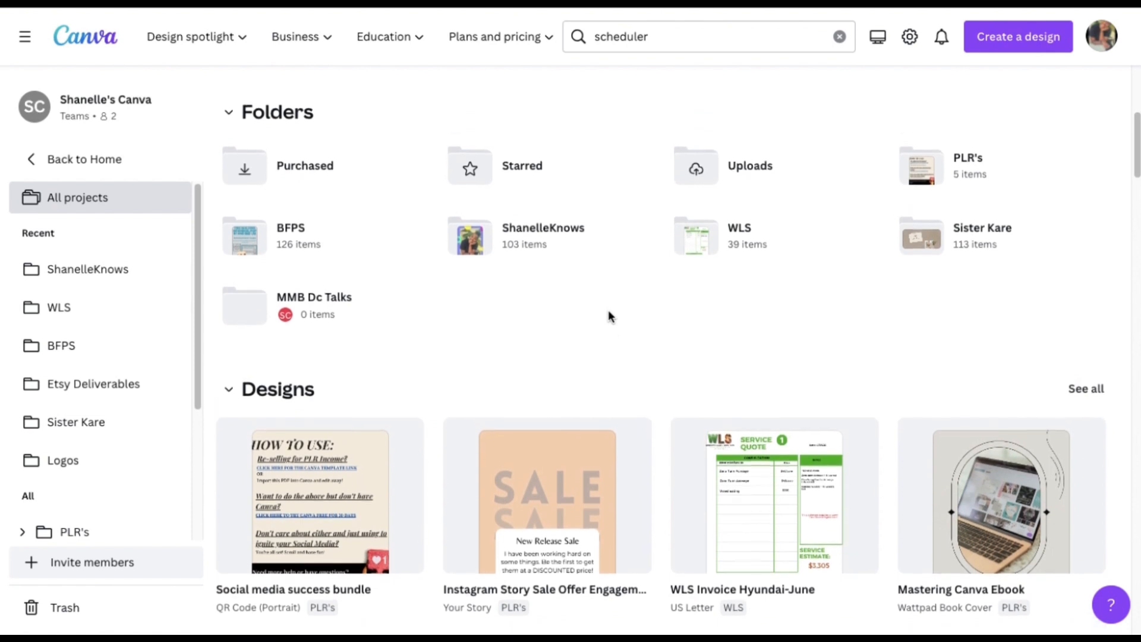
Step: Open the ShanelleKnows project folder and look through its subfolders, designs and images before returning to all its items
scroll(609, 316, up, 2)
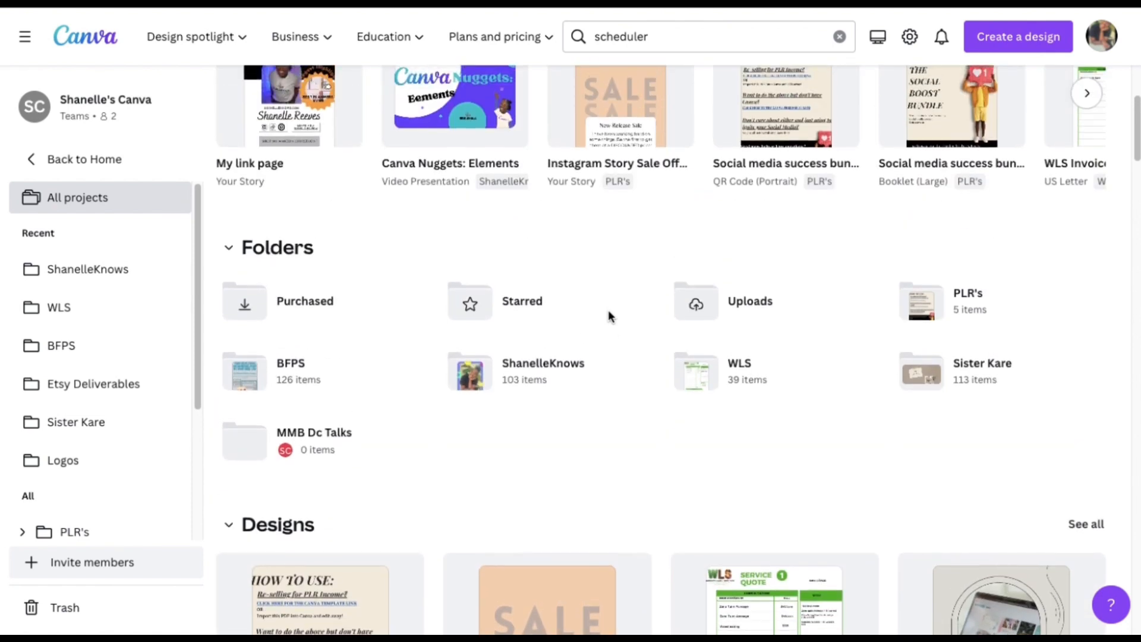
scroll(609, 316, down, 2)
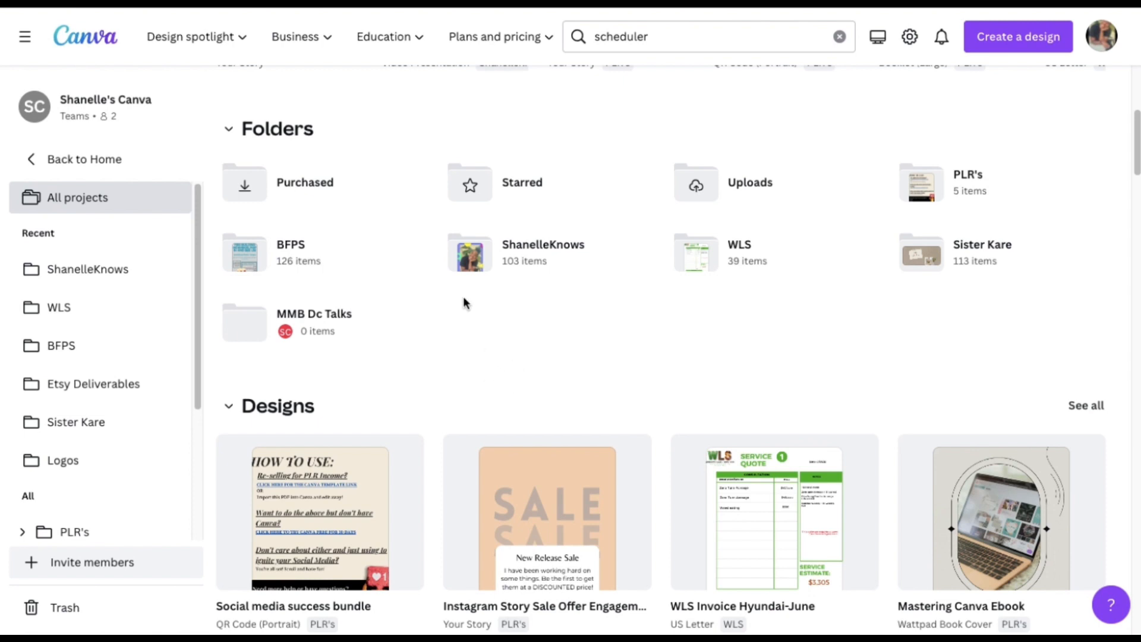
click(519, 256)
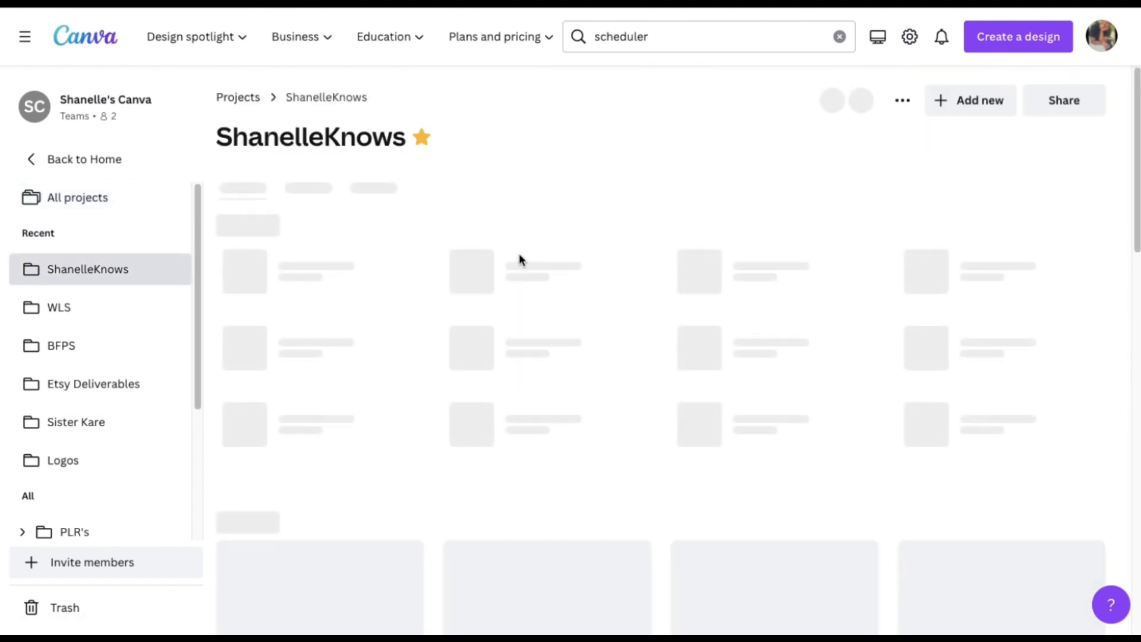
scroll(505, 250, down, 1)
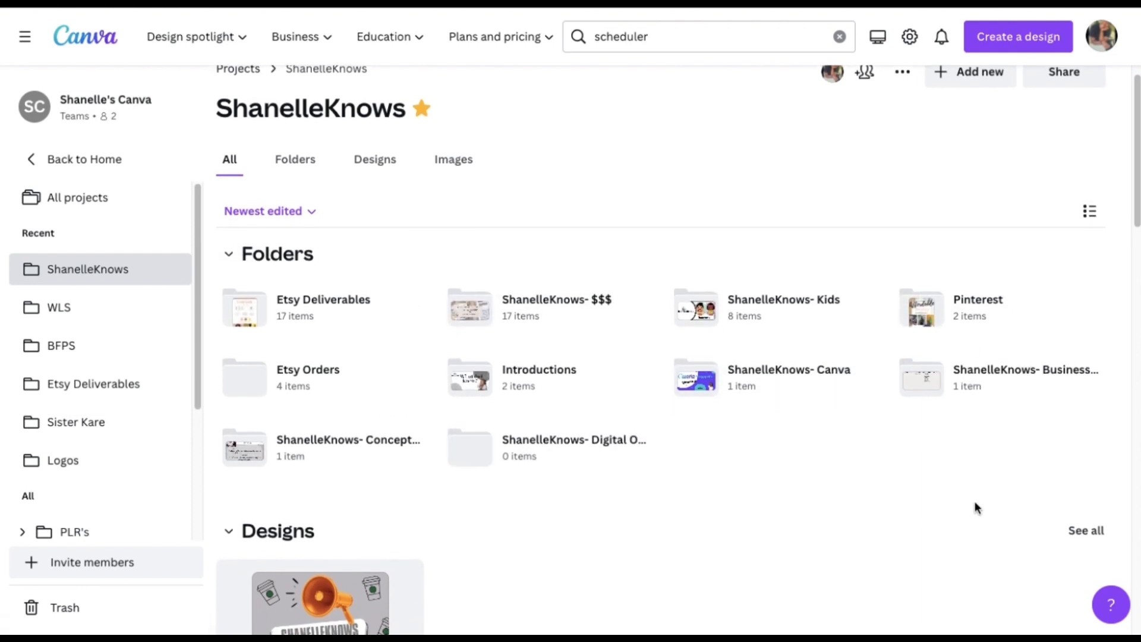
scroll(975, 505, down, 1)
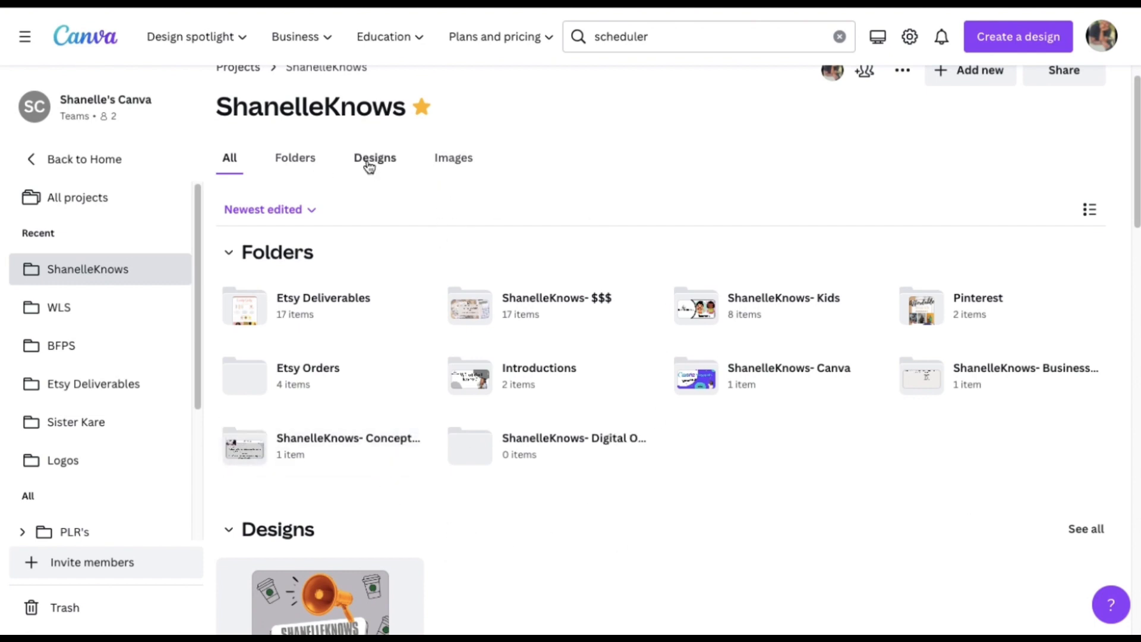
click(289, 159)
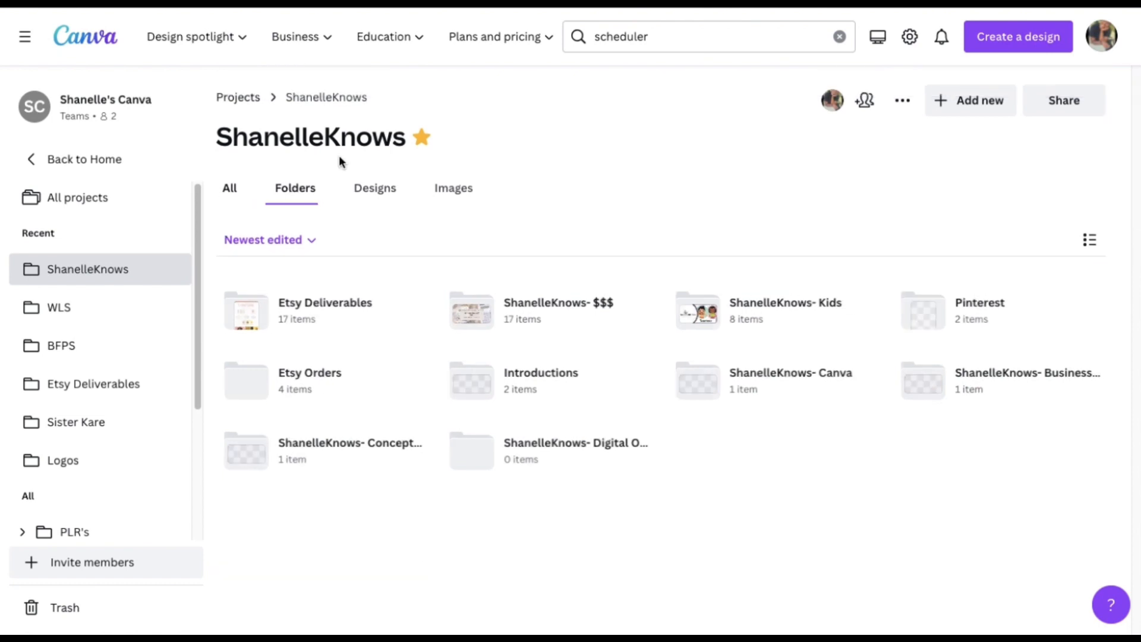
click(376, 189)
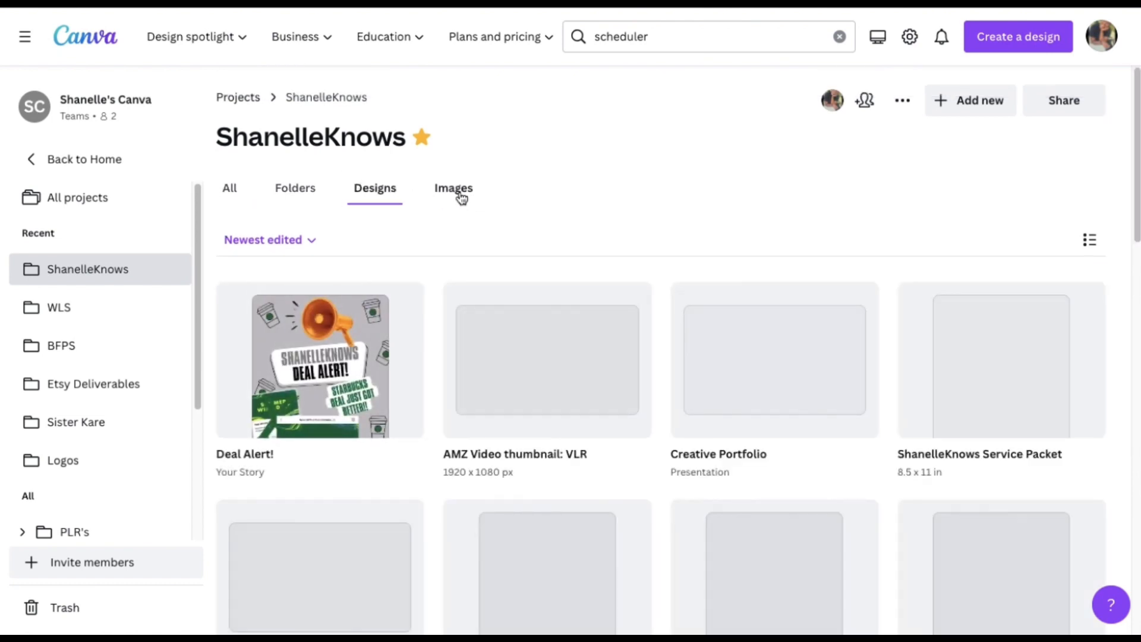
click(461, 199)
click(229, 189)
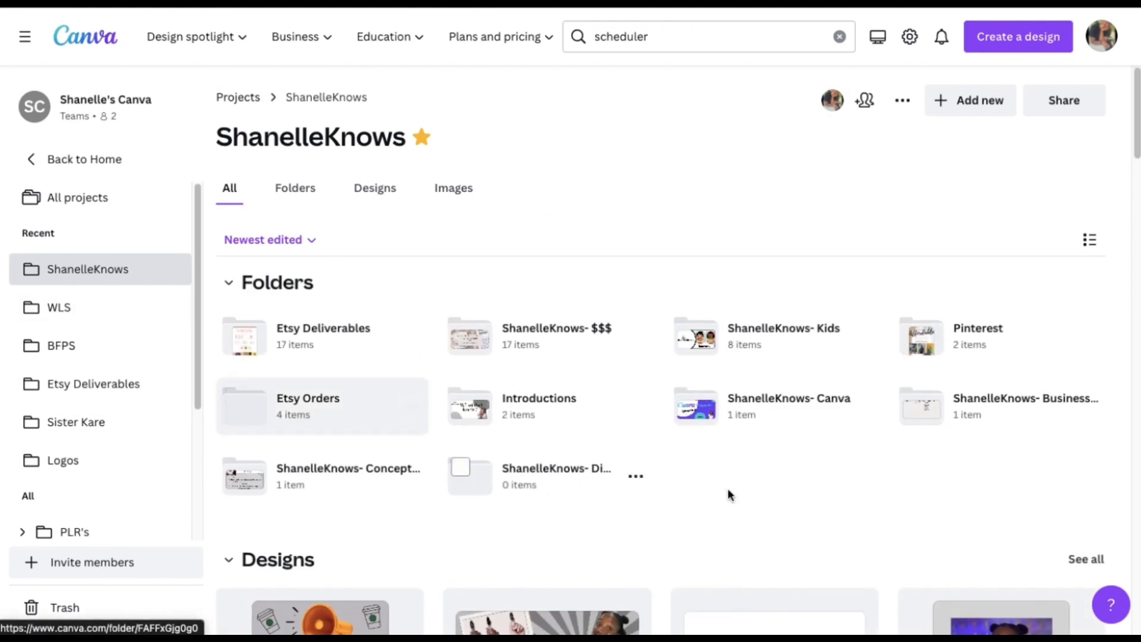
Step: Return to the projects overview and look through the complete list of project folders
click(233, 99)
scroll(718, 147, down, 5)
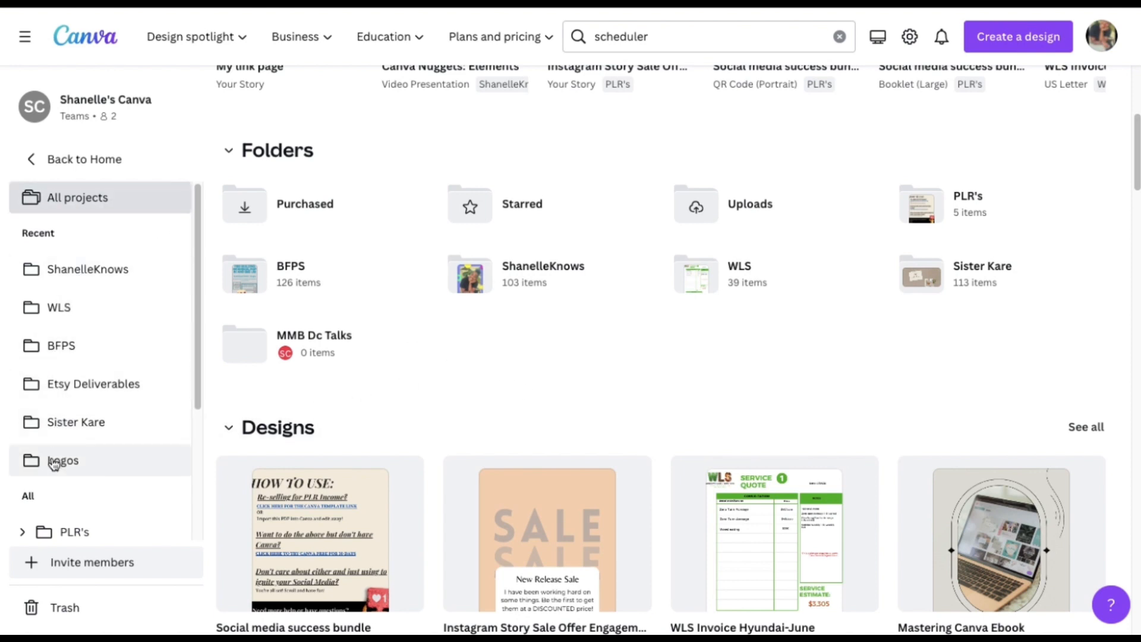
scroll(46, 407, down, 3)
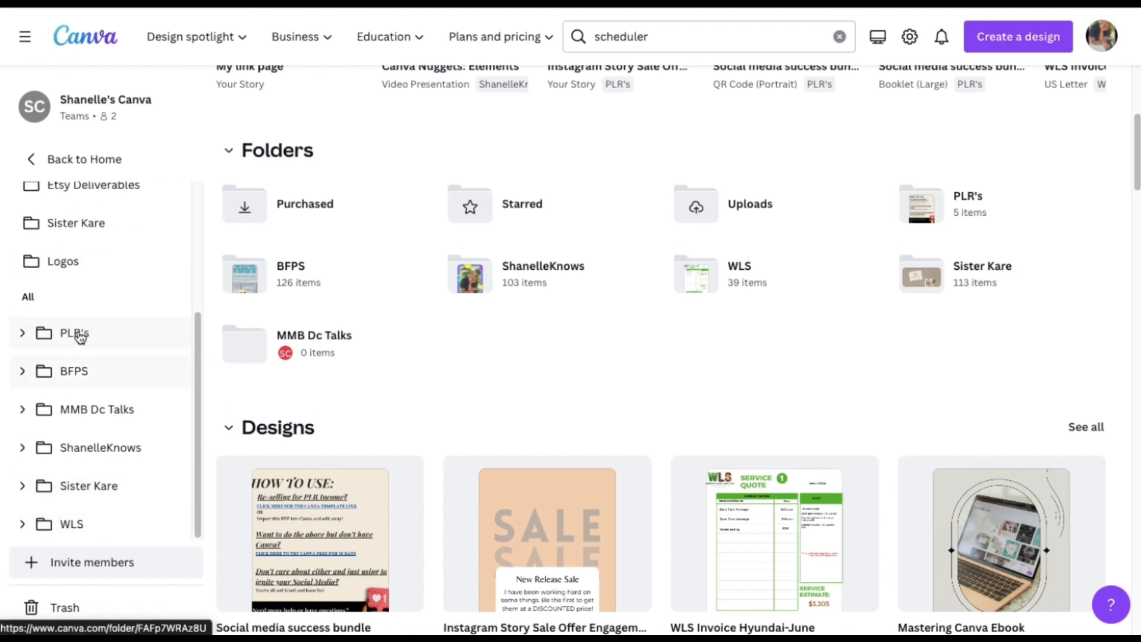
scroll(158, 390, up, 3)
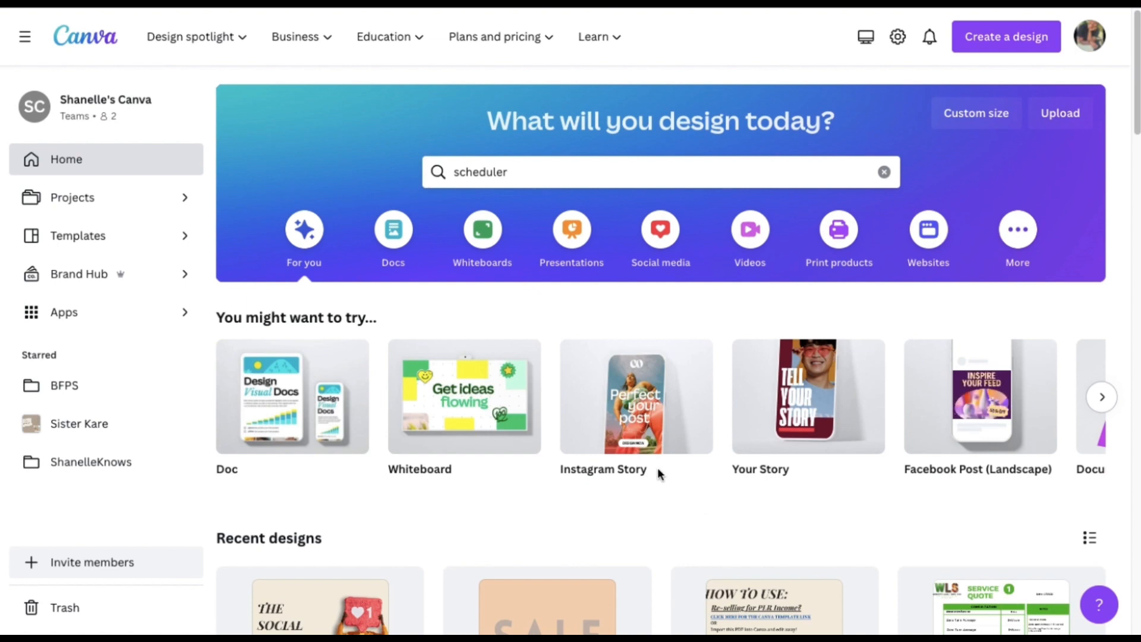
Step: Create a blank Presentation (16:9) design and hide the template browser
mouse_move(997, 362)
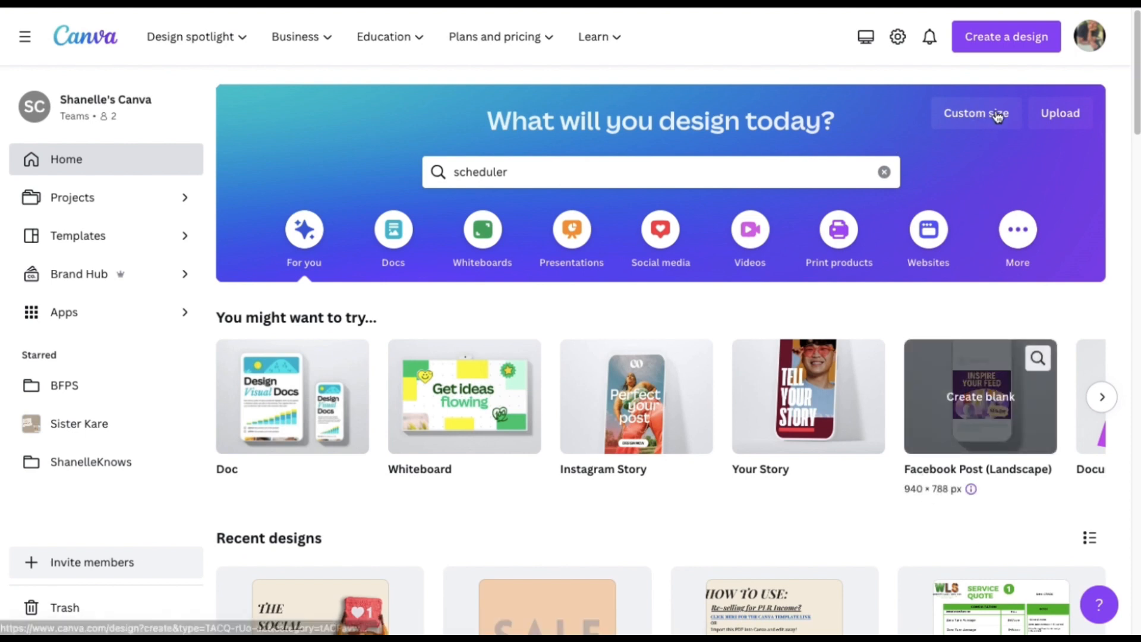
click(1018, 47)
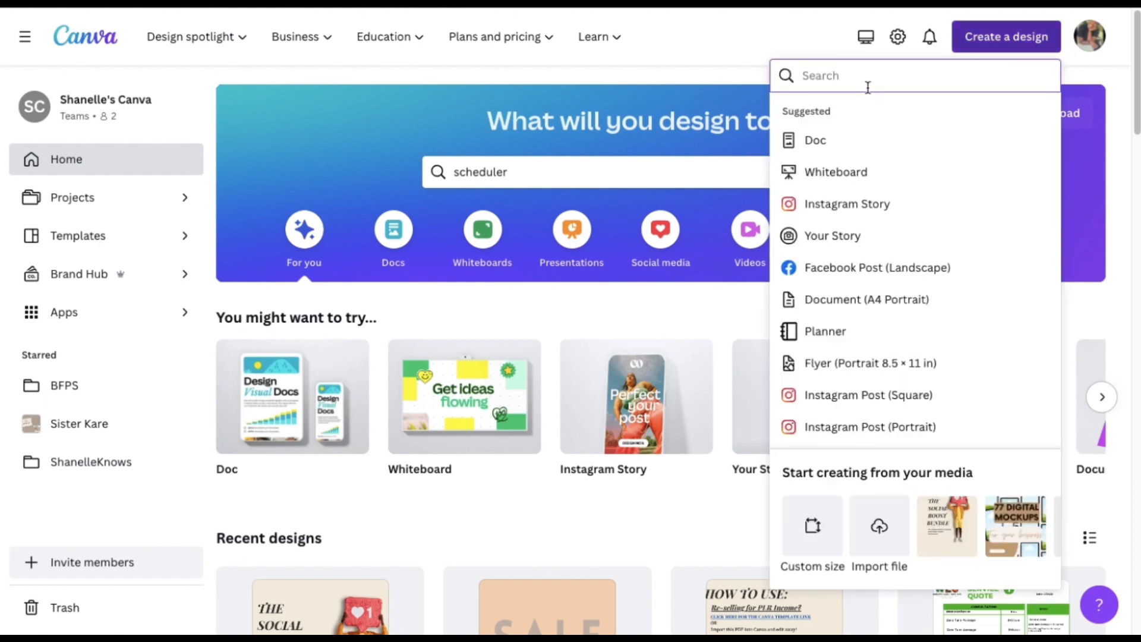
text(Presen)
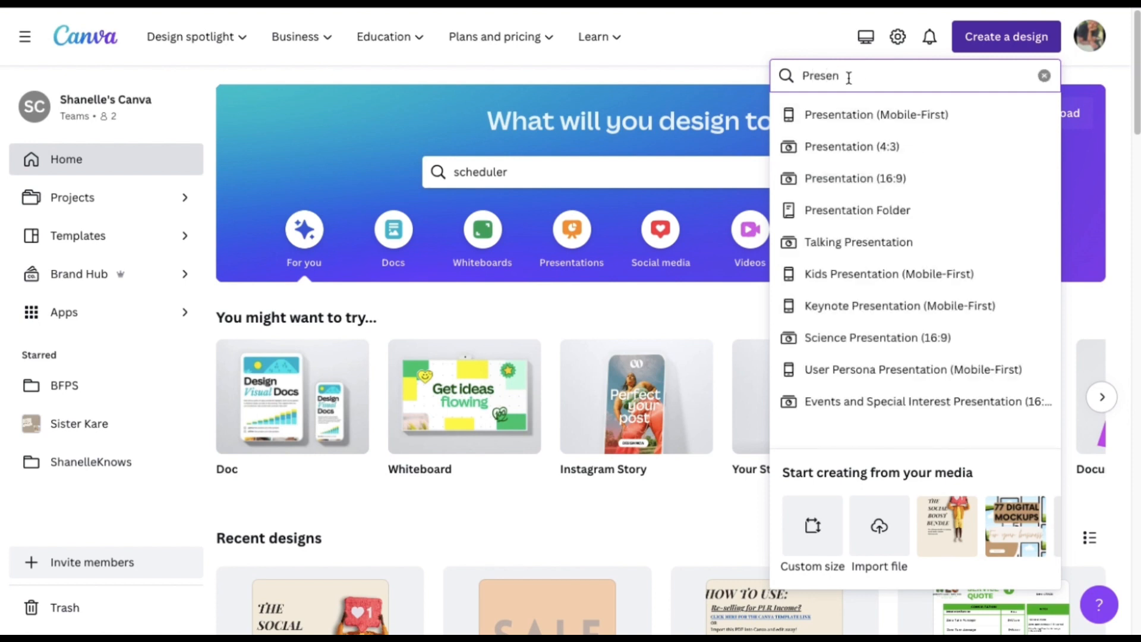
click(855, 179)
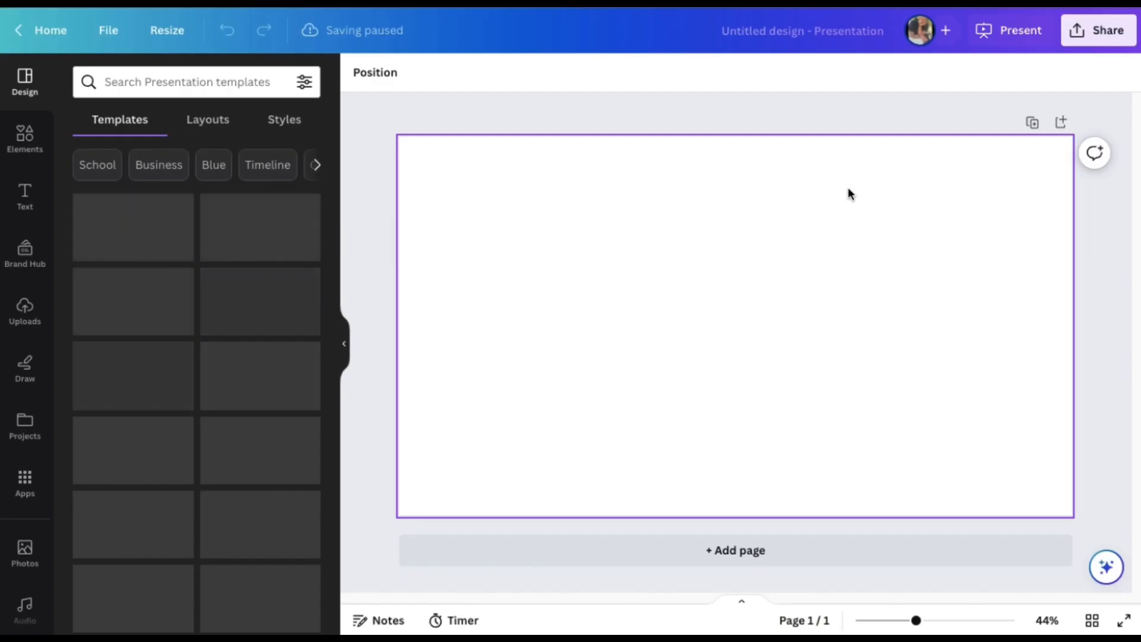
click(344, 341)
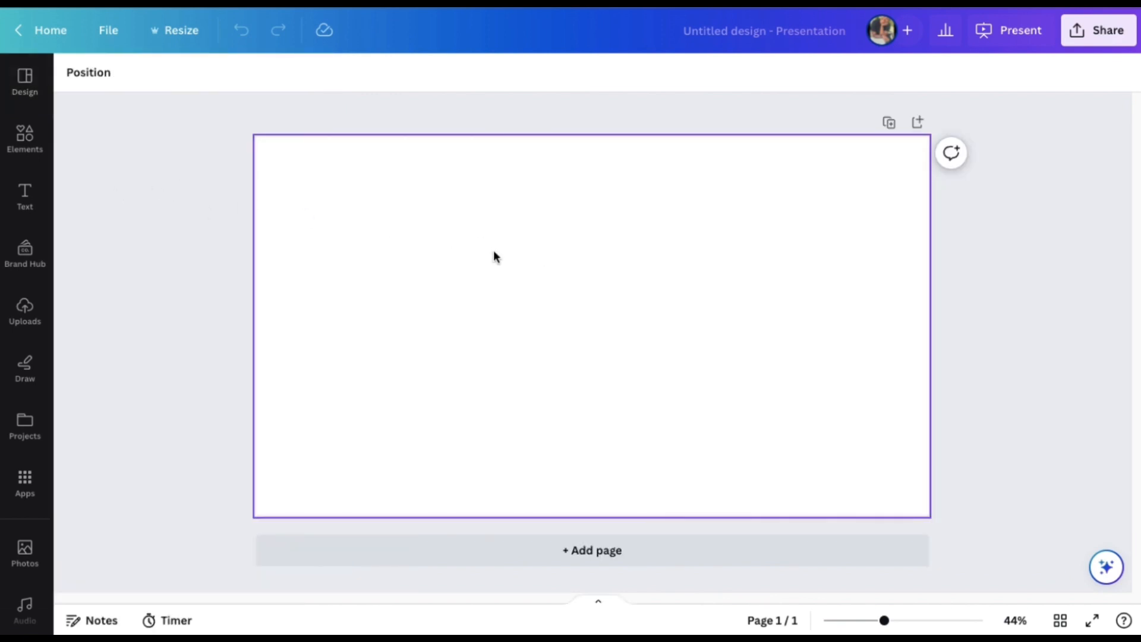
Step: Add a text box to the first page, enlarge it to font size 70 and centre it horizontally
key(t)
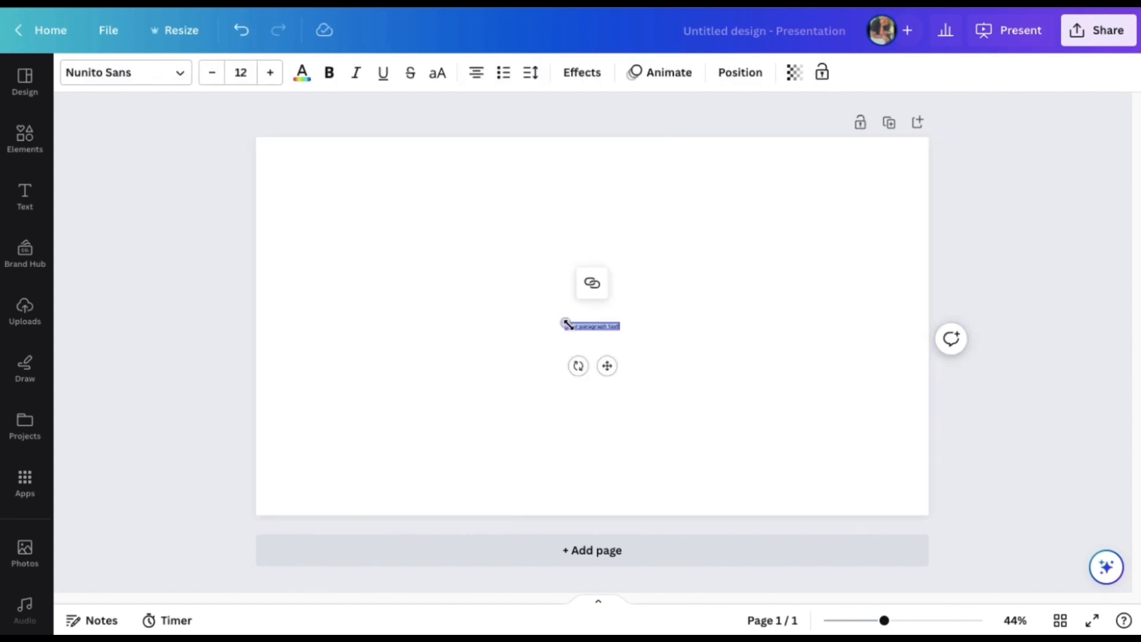
drag(566, 323, 316, 231)
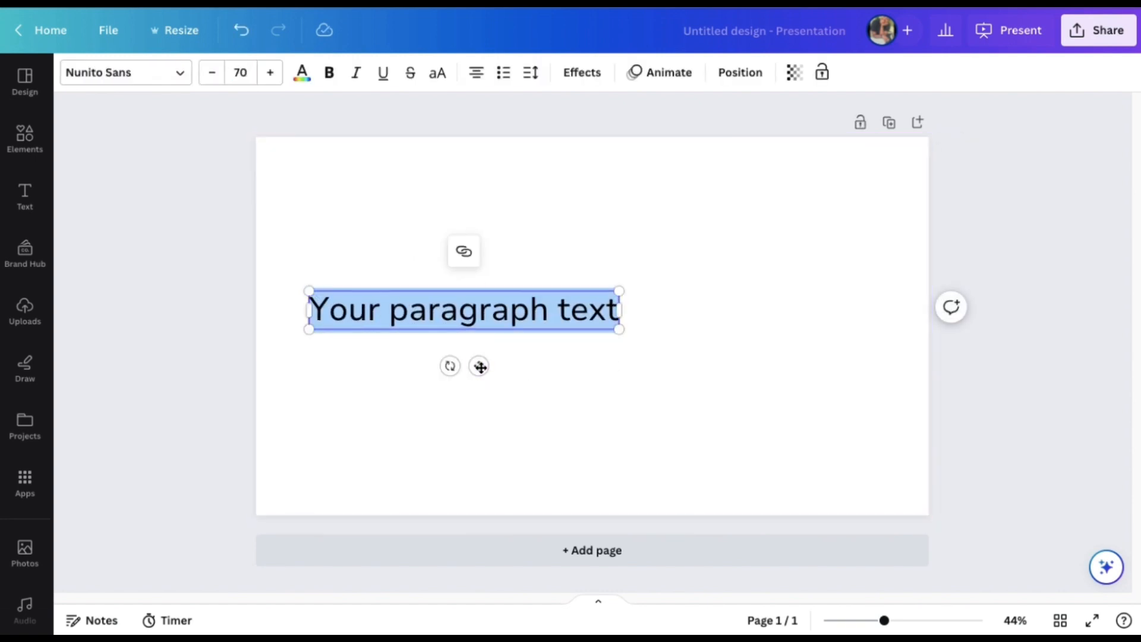
drag(480, 366, 606, 362)
Step: Replace the placeholder text on the first page with "123 AppleTree Teacher Training Brainstorm"
double_click(578, 302)
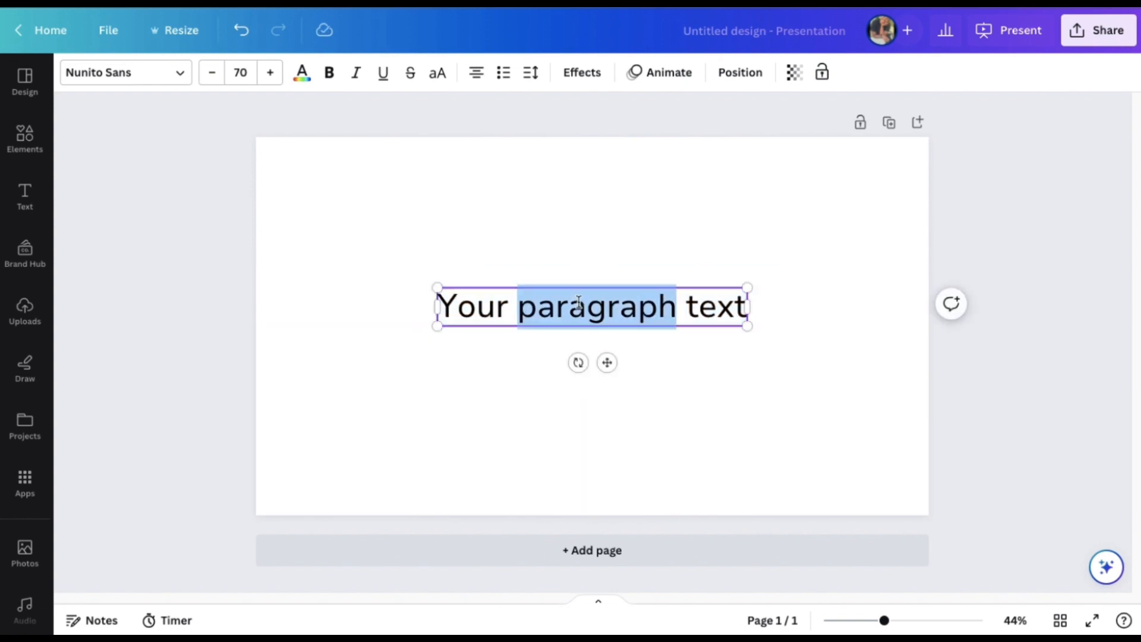
click(578, 302)
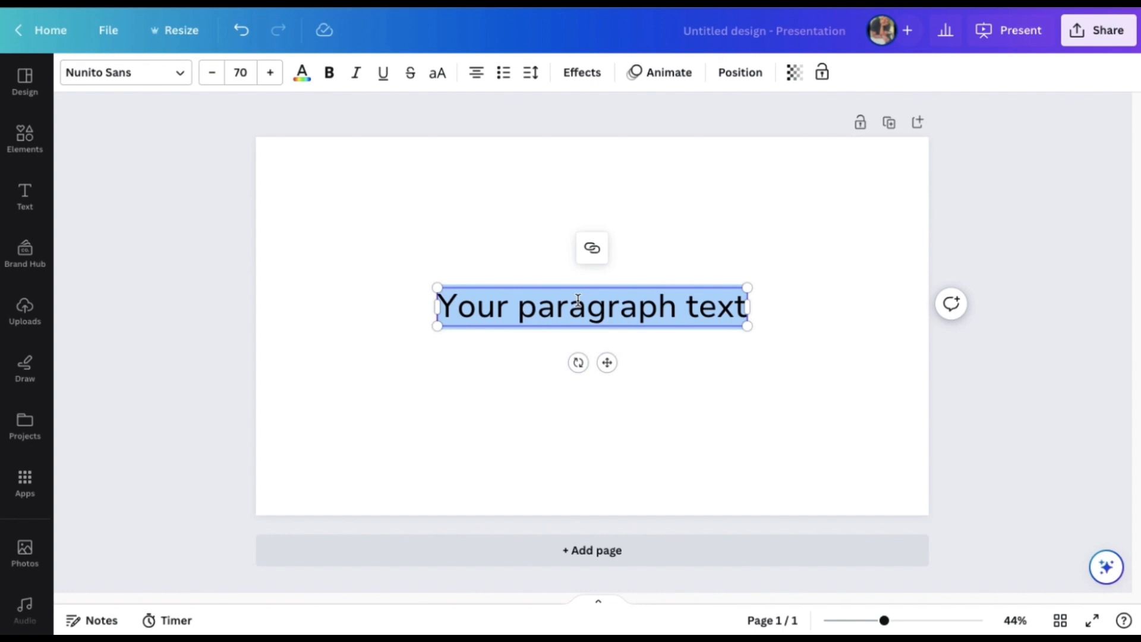
text(12)
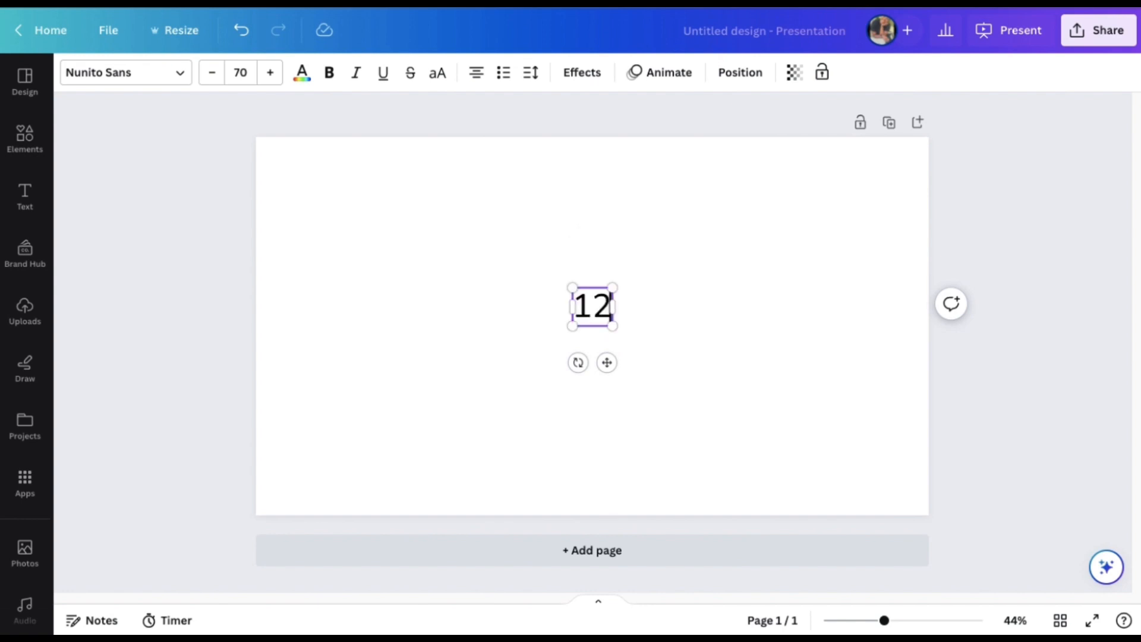
text(3 AppleTree Teacher Trainn)
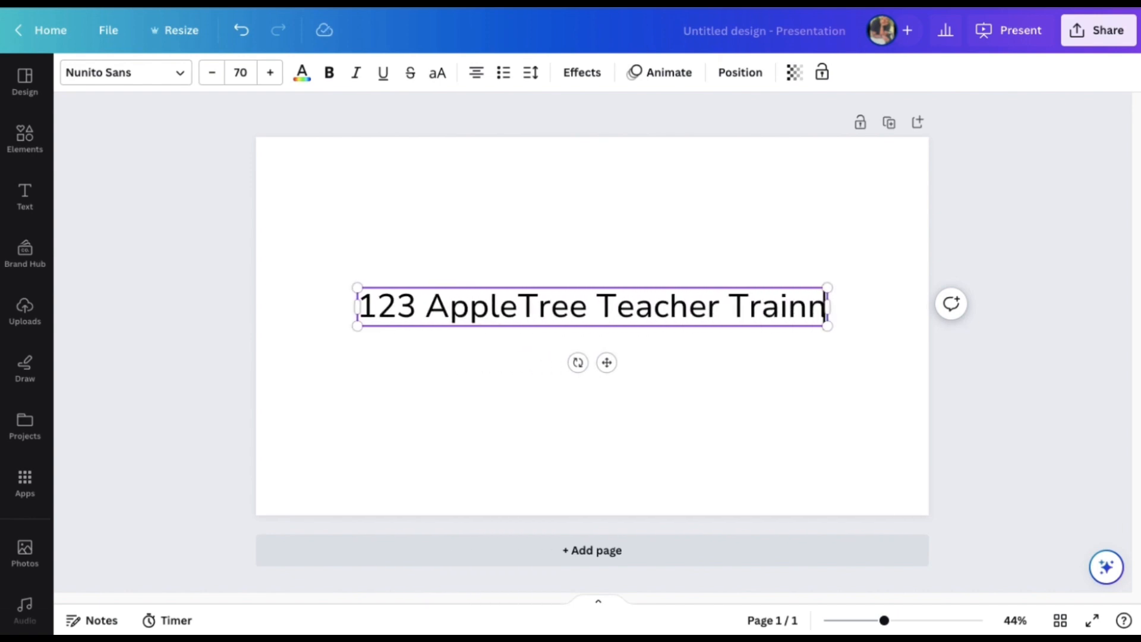
key(BackSpace)
text(ing Brainstorm)
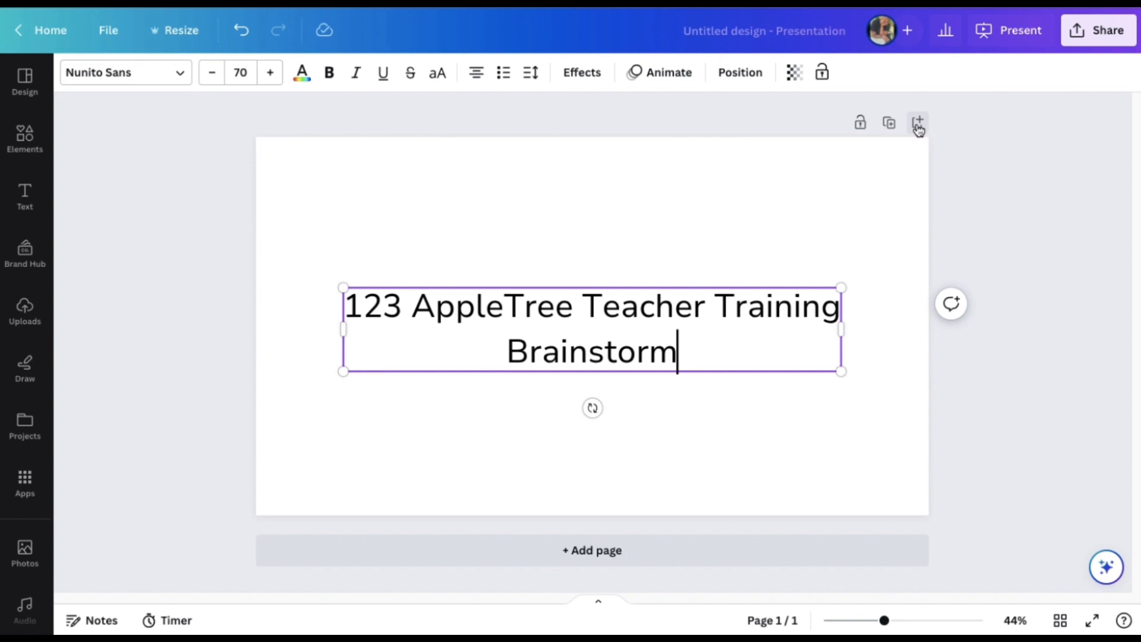
key(Escape)
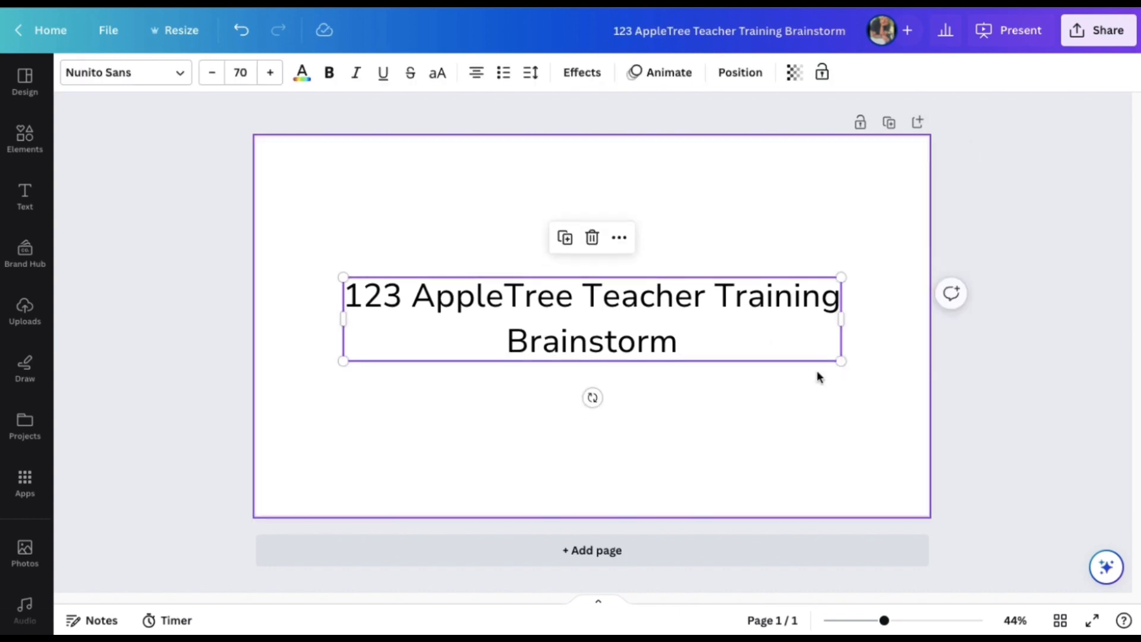
click(823, 376)
Step: Add a second page and place the heading "Information" in the page's upper-left corner
click(652, 552)
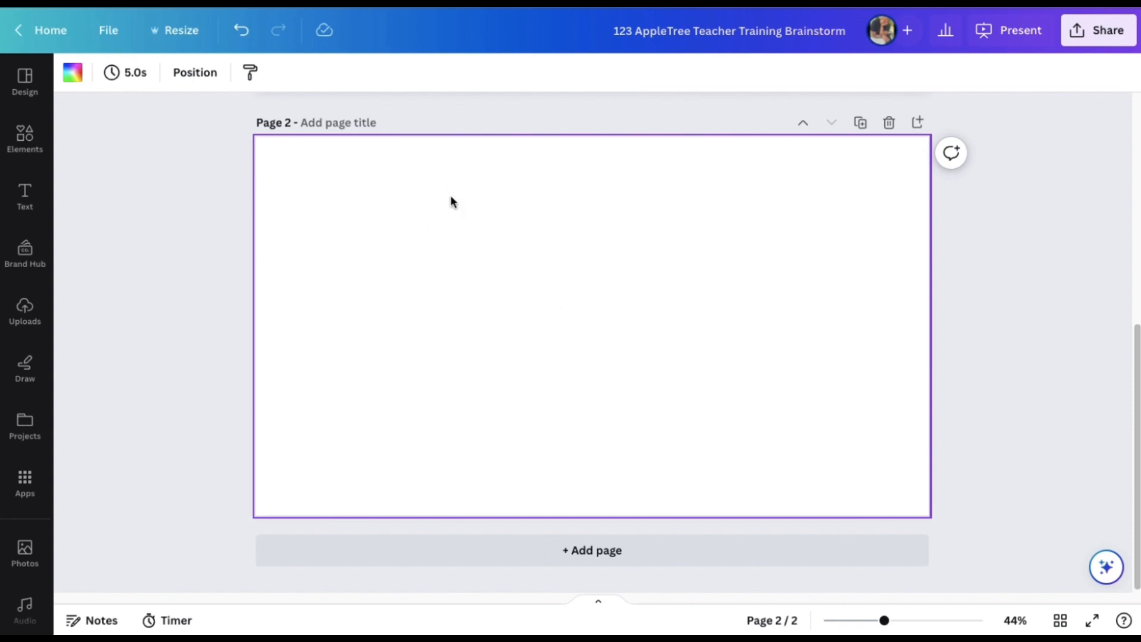
key(t)
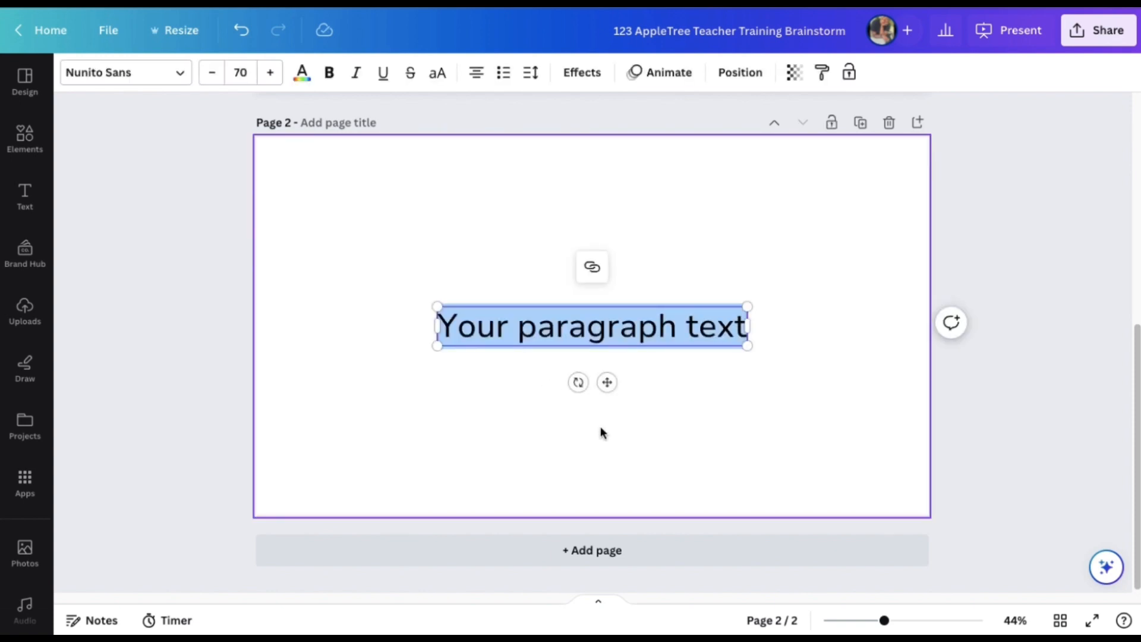
click(608, 393)
drag(576, 320, 446, 188)
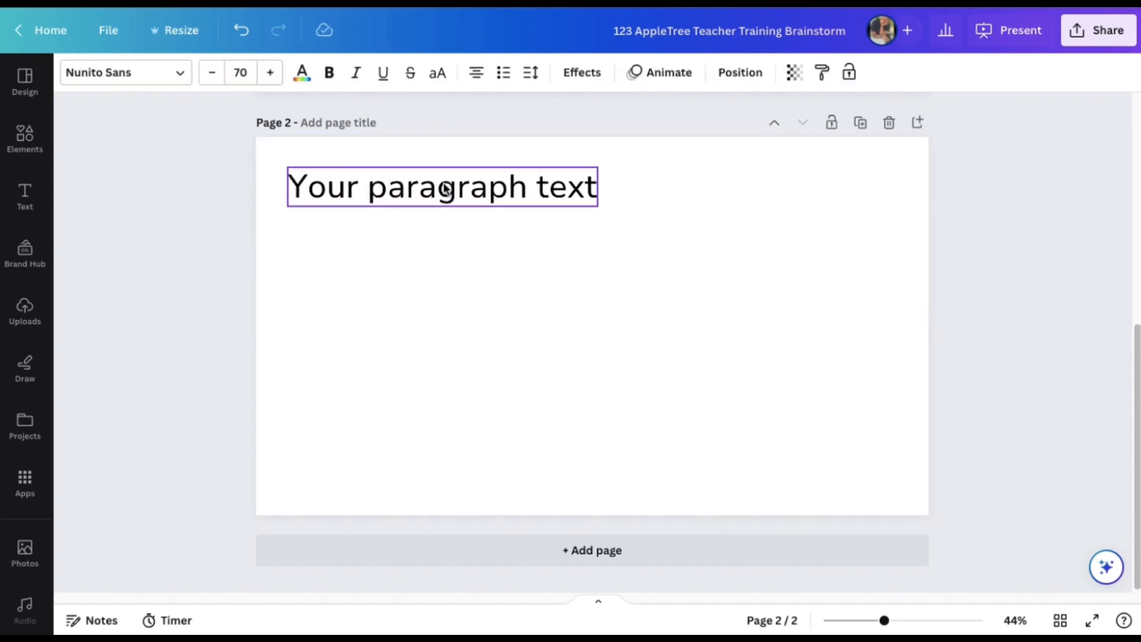
double_click(443, 188)
text(Information)
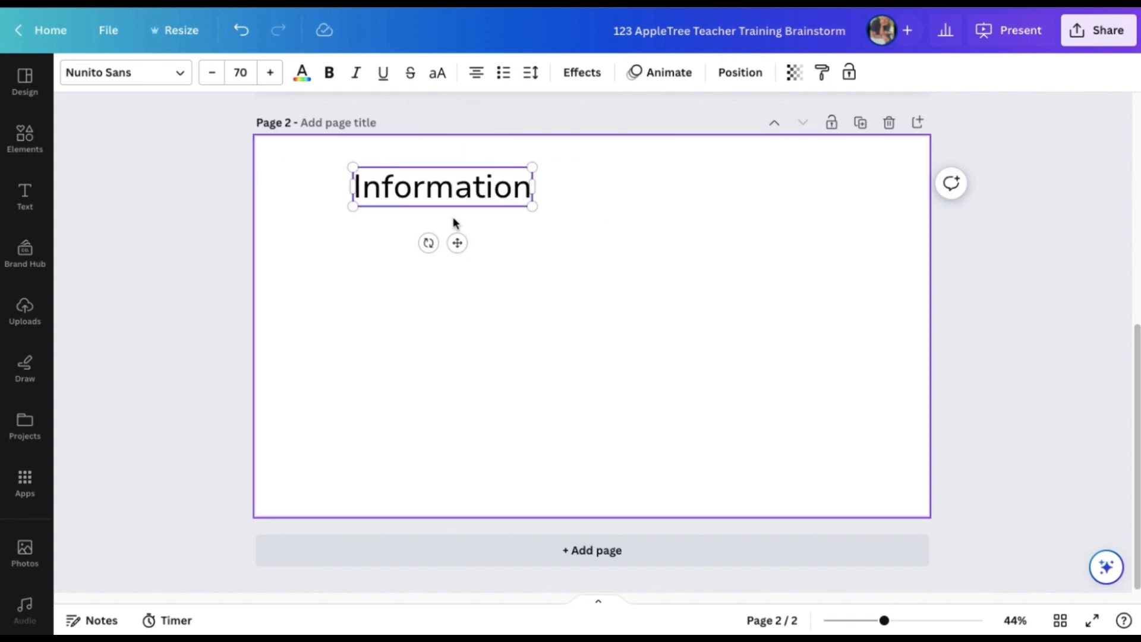
click(506, 284)
drag(442, 188, 369, 169)
click(498, 312)
Step: Paste the copied client message below the Information heading and scale it down to font size 28.2
key(ctrl+v)
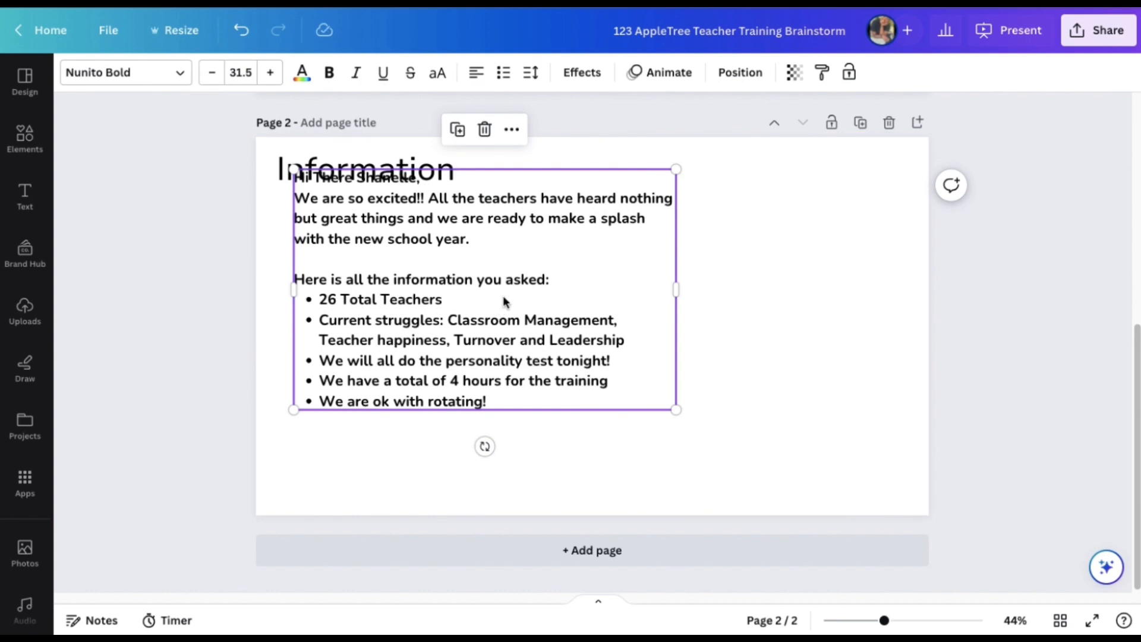
mouse_move(504, 301)
mouse_down()
mouse_move(507, 321)
mouse_move(491, 309)
mouse_up()
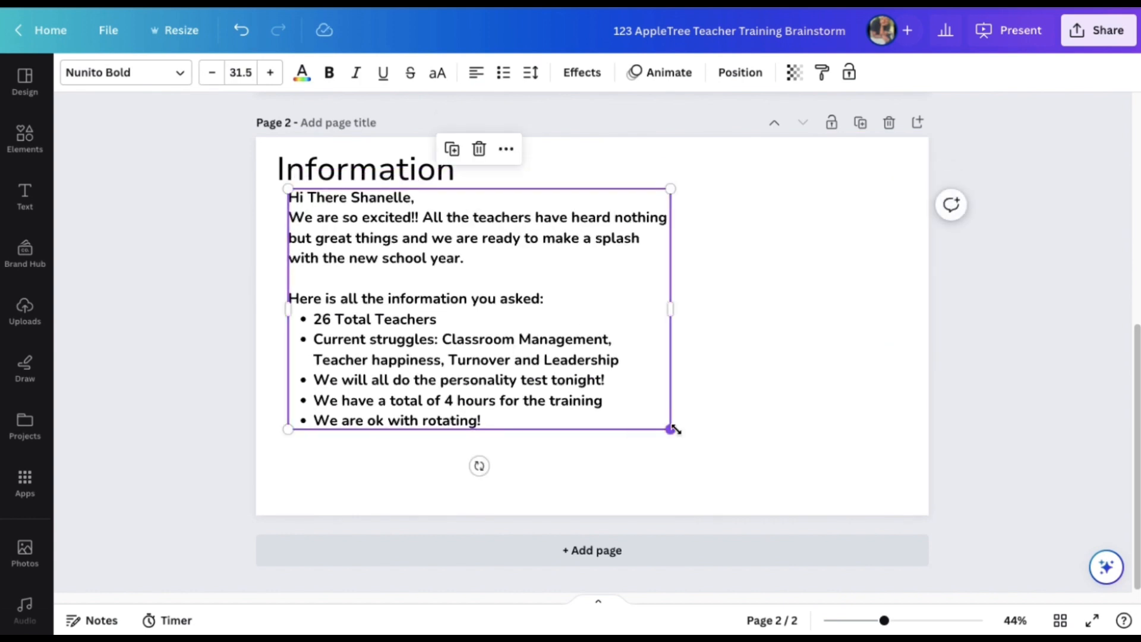
drag(674, 428, 633, 405)
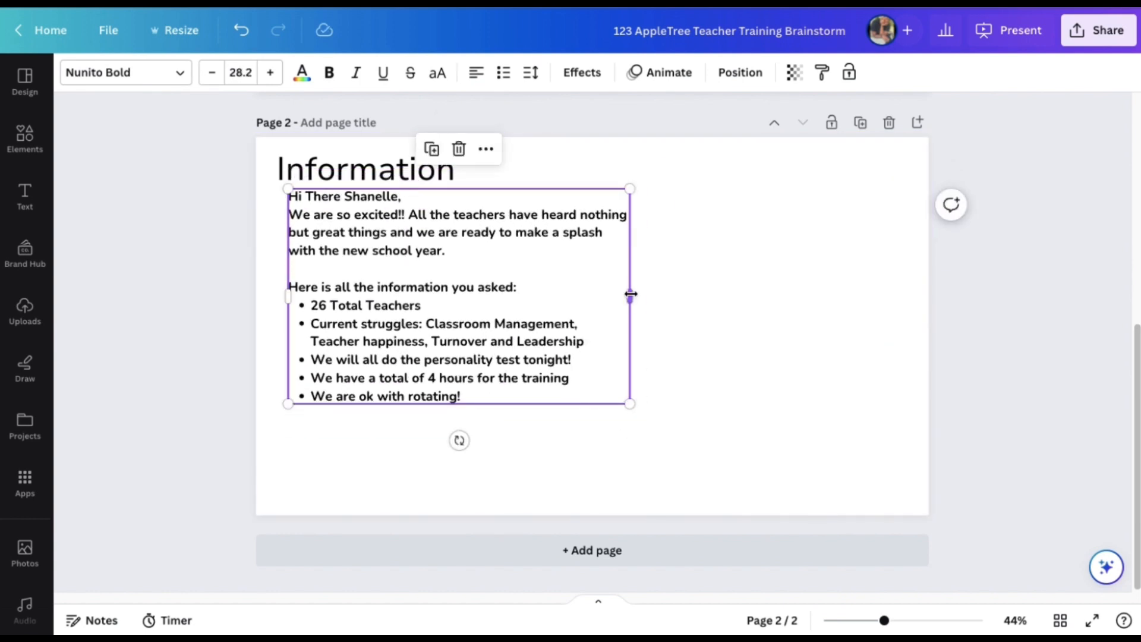
Step: Narrow the client message's text box to under half the page width and shift it slightly right
drag(631, 294, 542, 294)
click(589, 299)
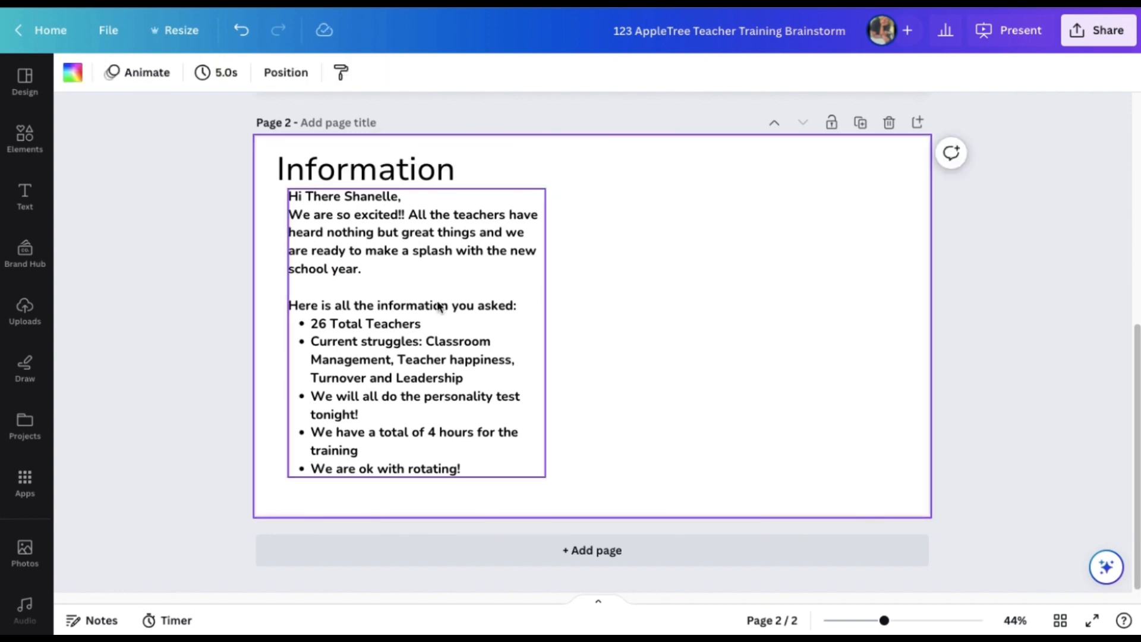
drag(448, 305, 495, 306)
click(646, 338)
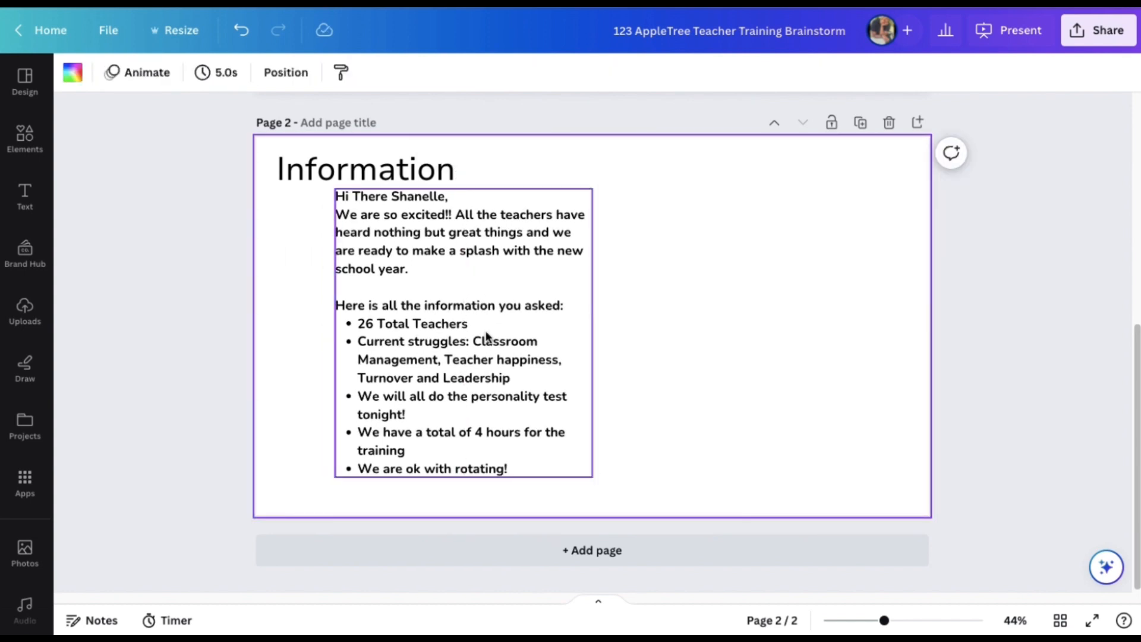
Step: Add a text box to page 2, narrow it to about a third of the page width and place it right of the client message
key(t)
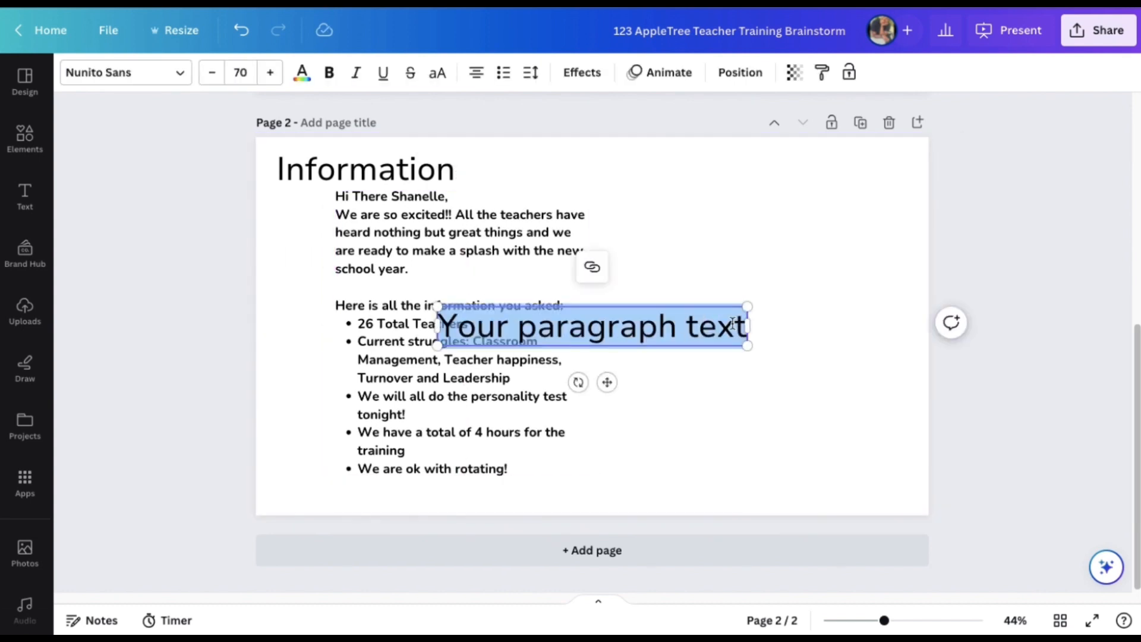
drag(747, 325, 659, 327)
click(670, 396)
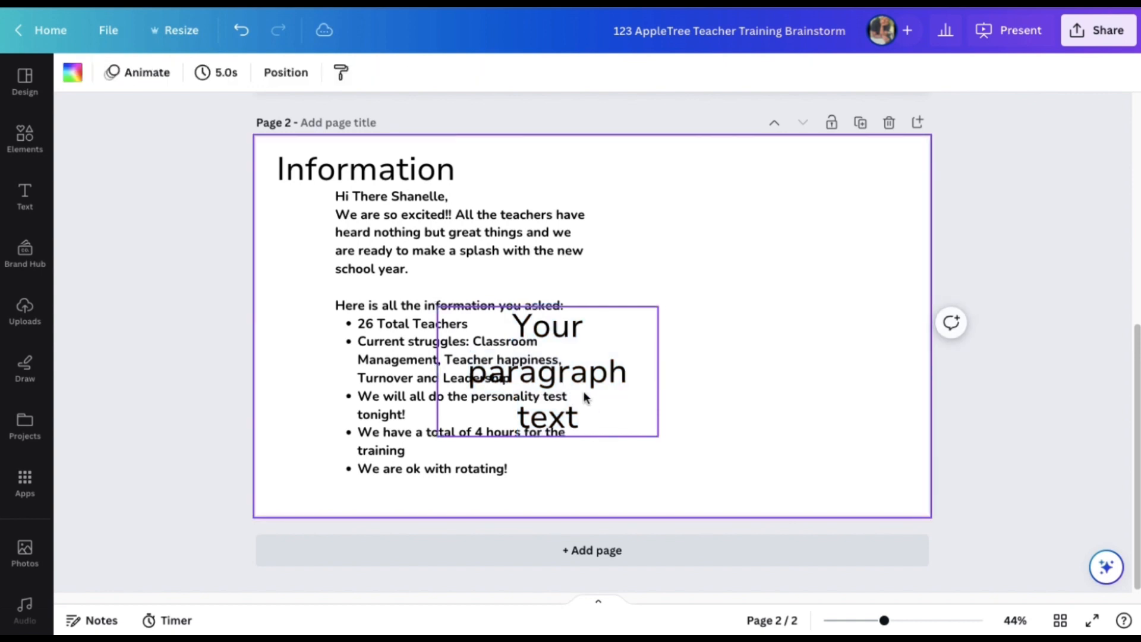
drag(601, 381, 832, 269)
Step: Replace the new text box's placeholder text with "Whatever info you need!"
double_click(732, 251)
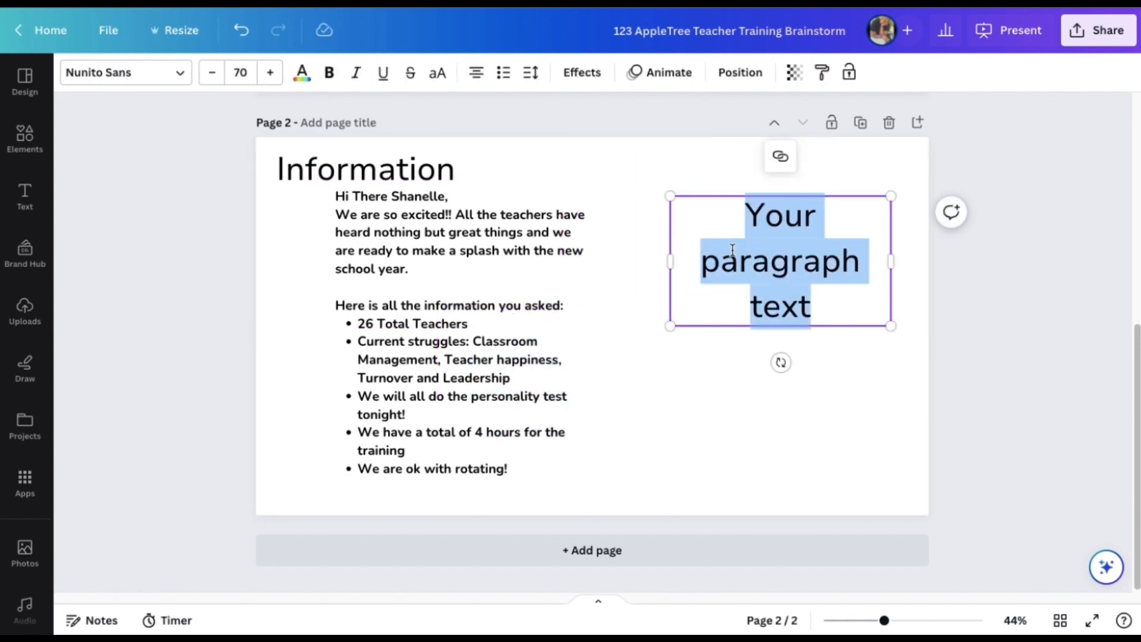
text(Whatever in)
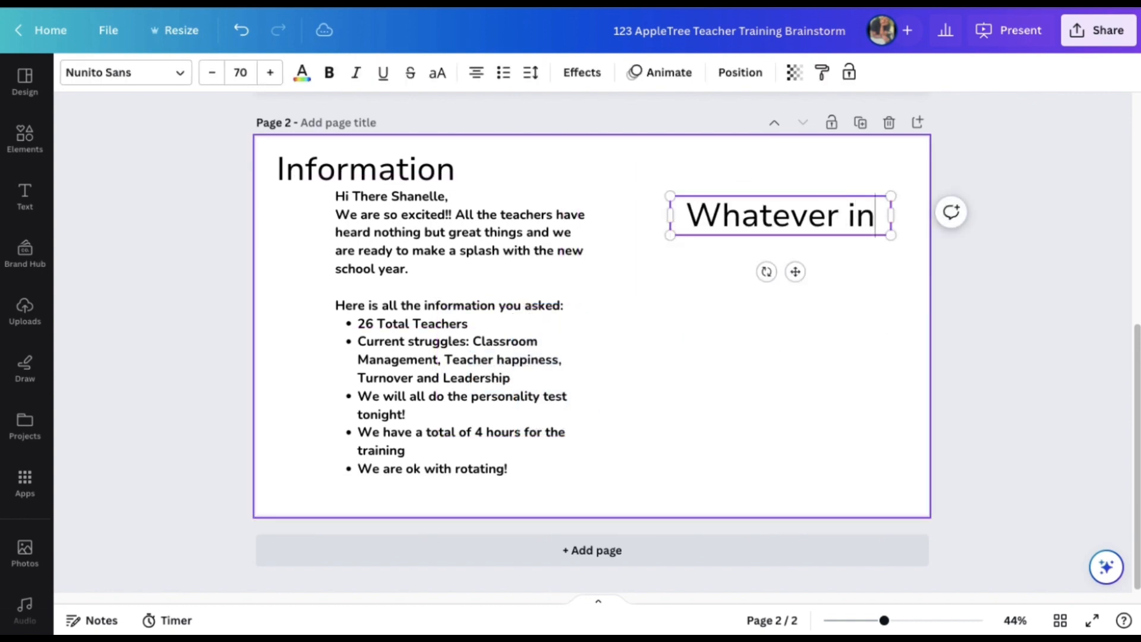
text(fo you ne)
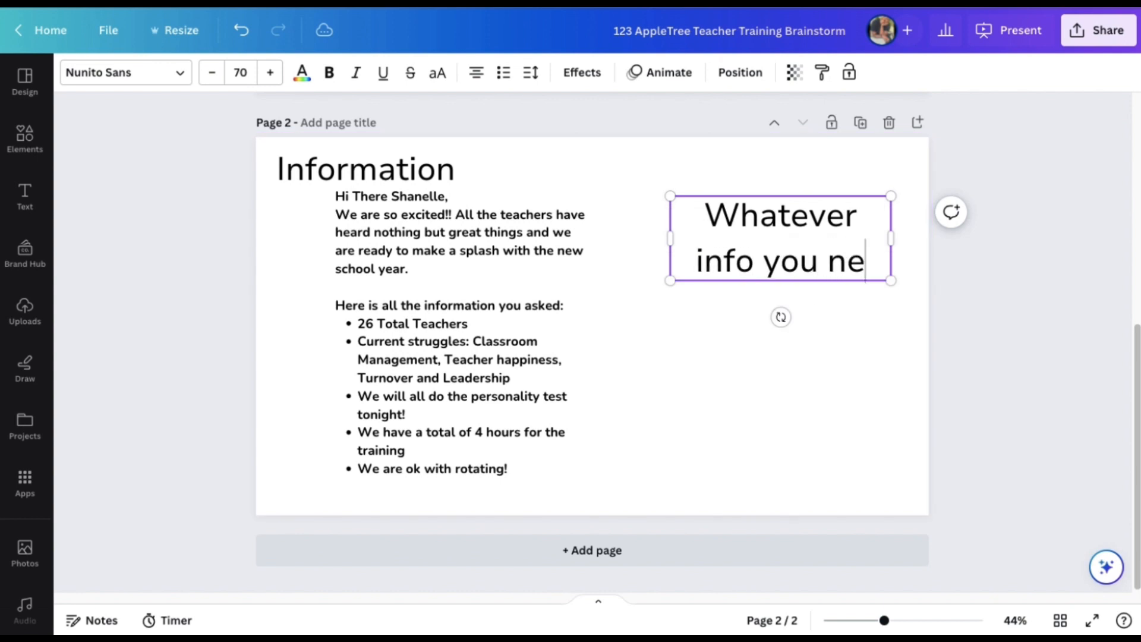
text(ed!)
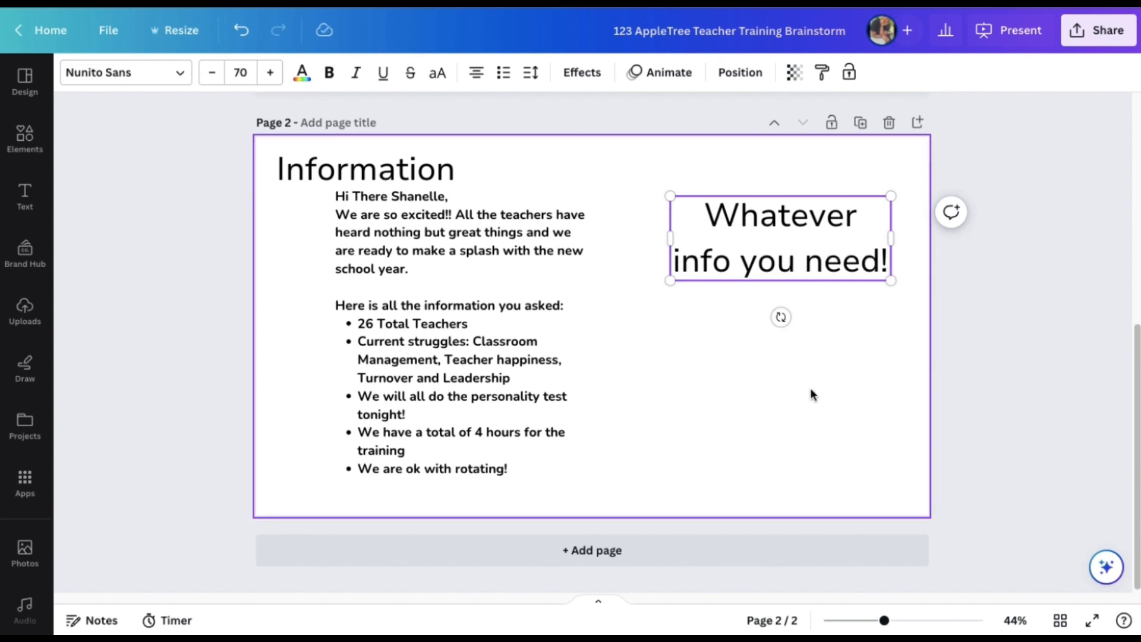
click(810, 395)
Step: Shift the "Whatever info you need!" text and the client message slightly down and to the left on page 2
drag(800, 255, 784, 294)
click(909, 433)
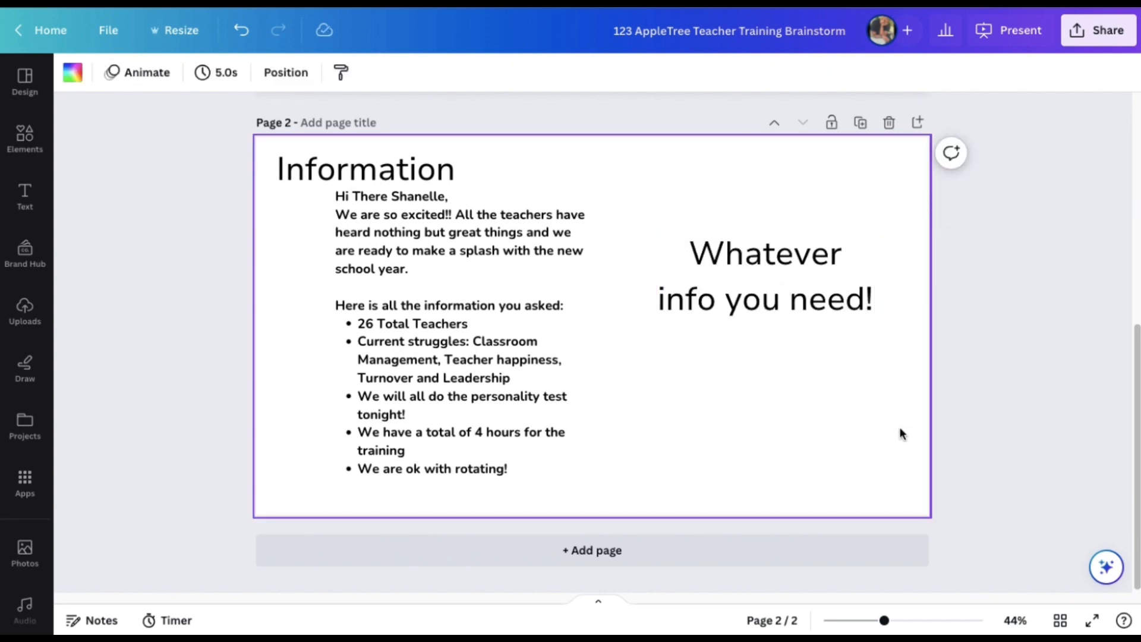
drag(523, 328, 514, 334)
click(891, 369)
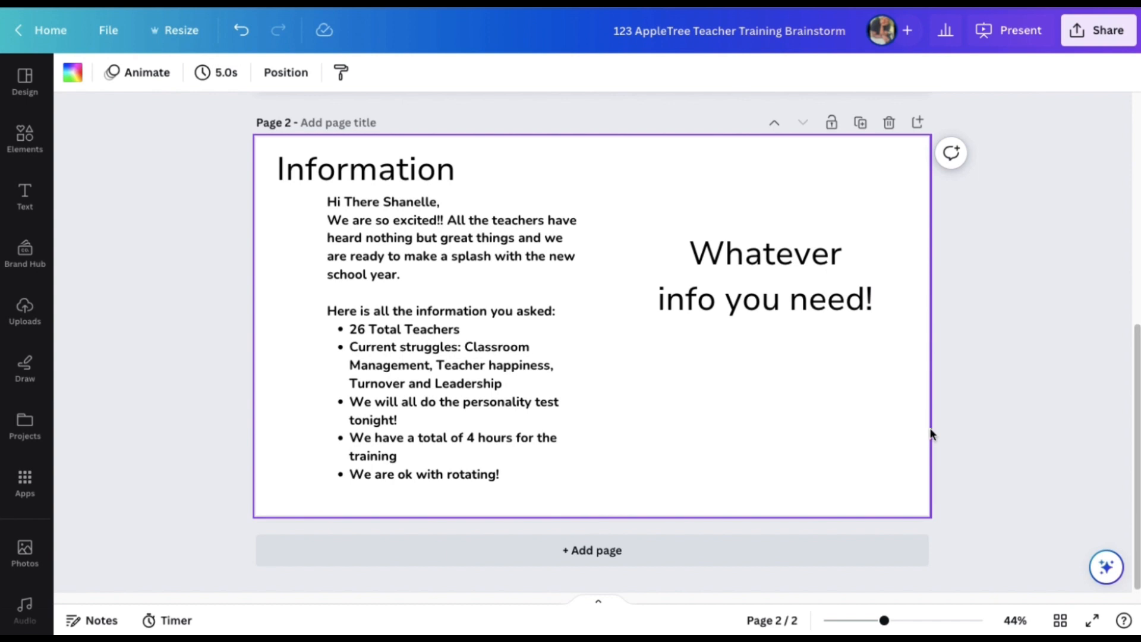
Step: Check the overview of all pages and add a blank third page
click(1058, 622)
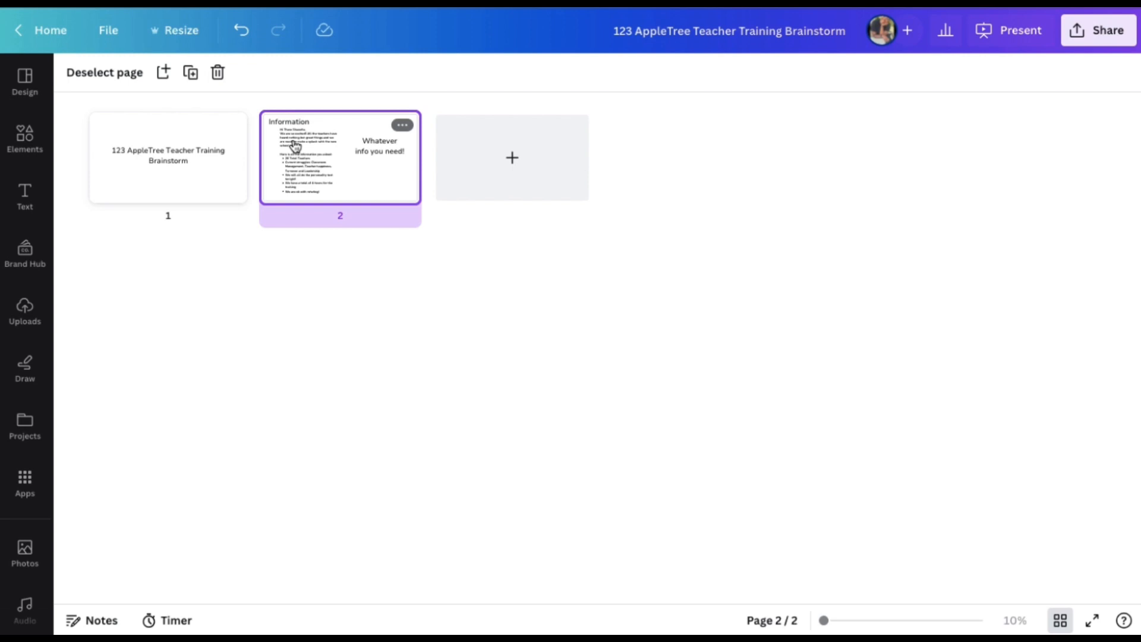
click(1061, 621)
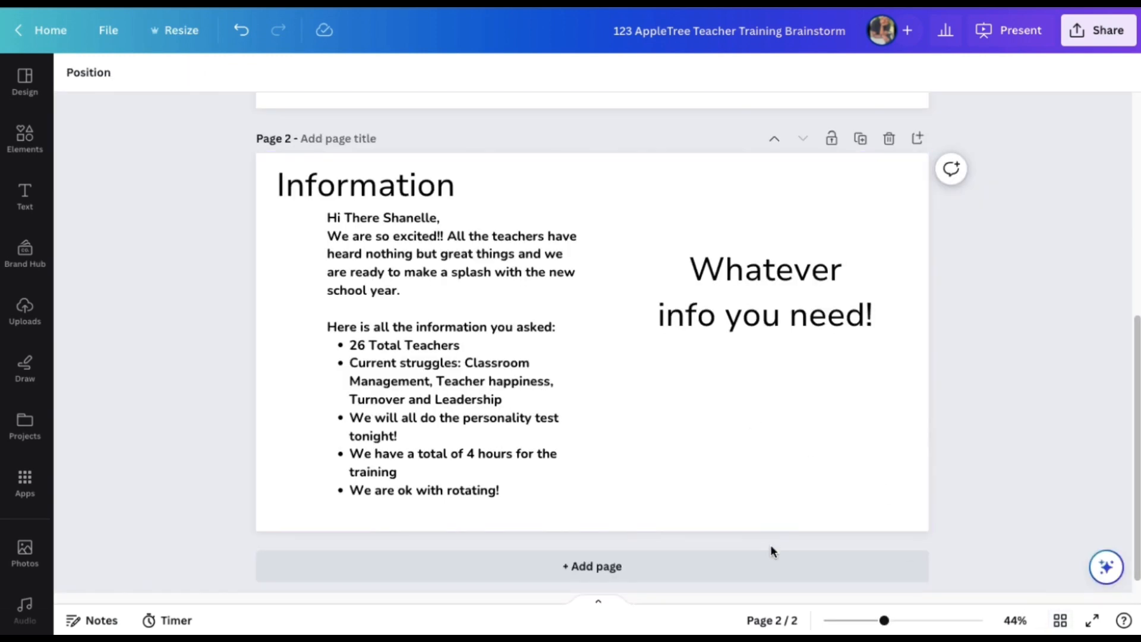
click(773, 562)
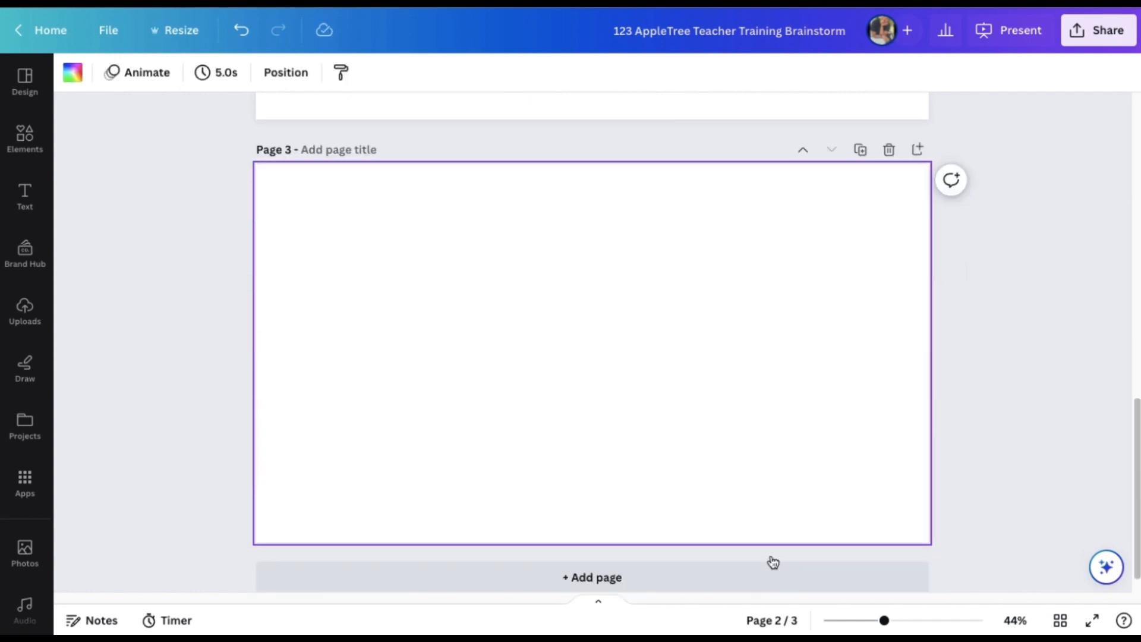
Step: Search the elements library for "kids temper tantrum" and limit the results to graphics
click(25, 140)
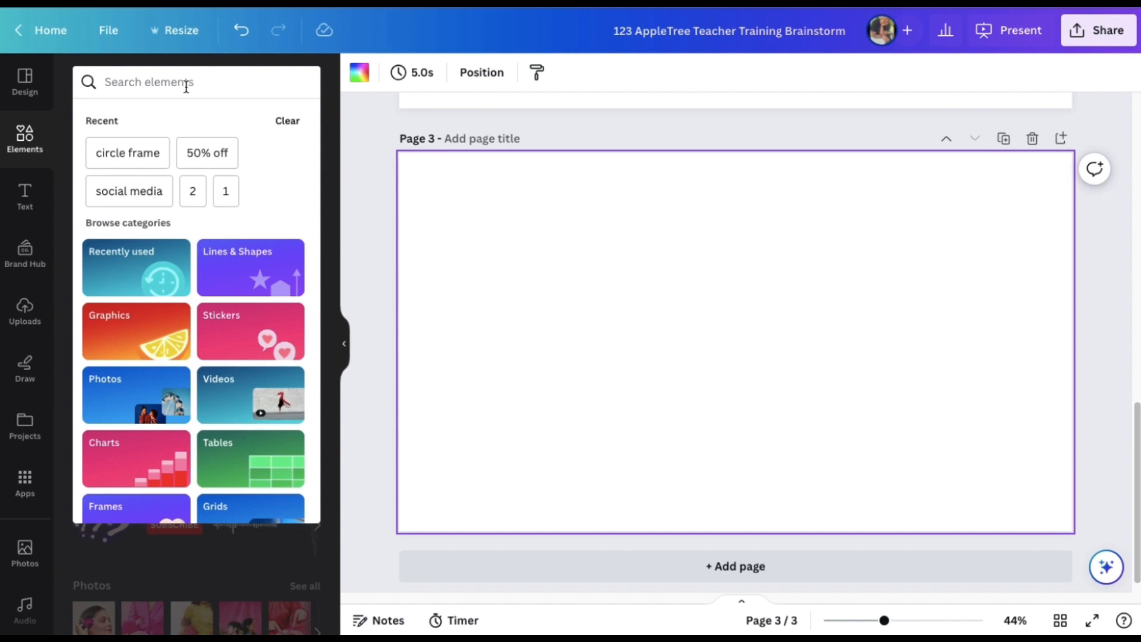
text(kids )
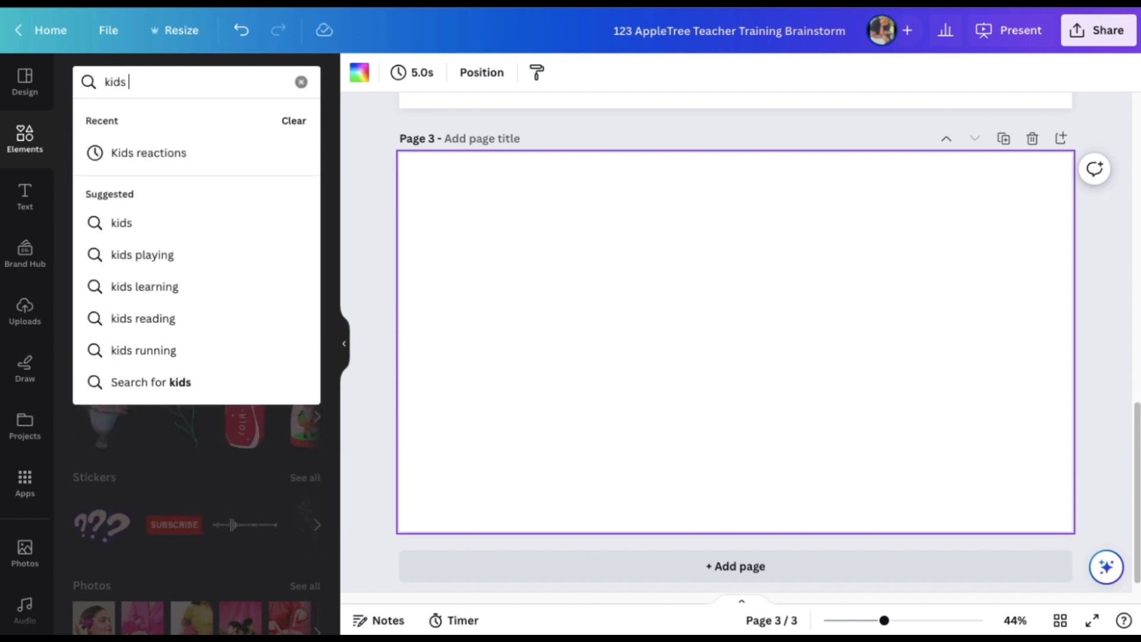
text(temper tan)
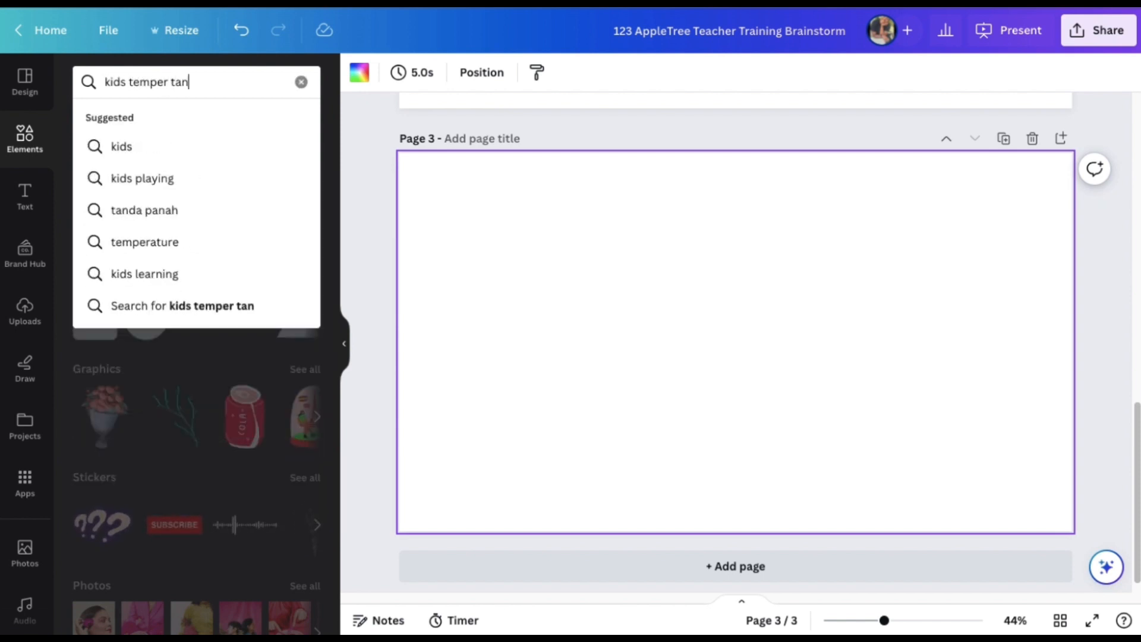
text(trum)
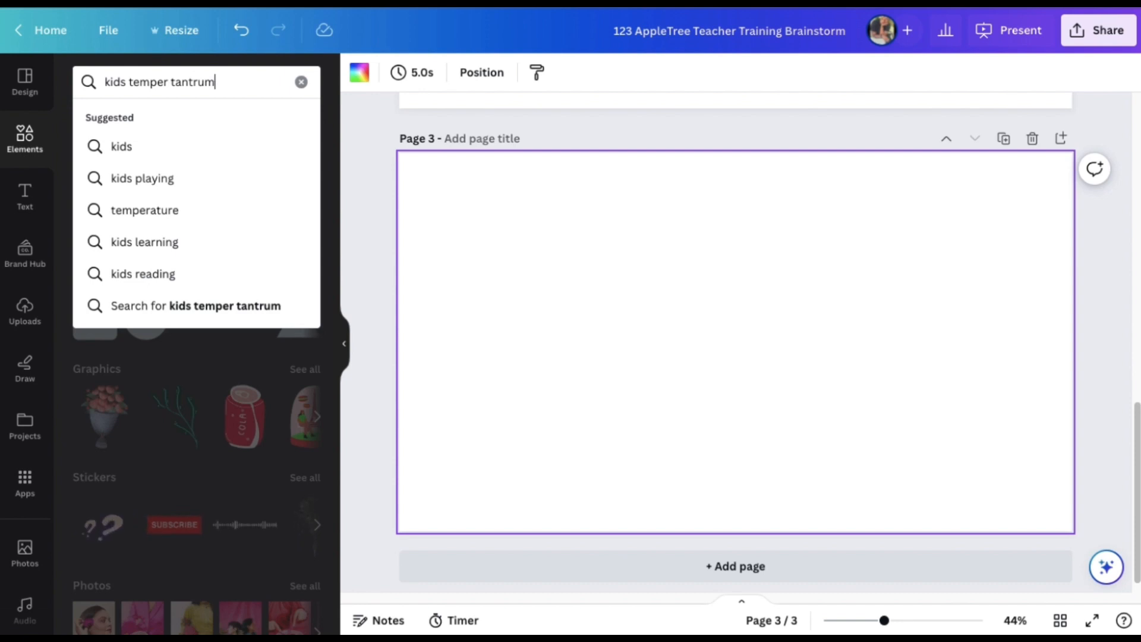
key(Return)
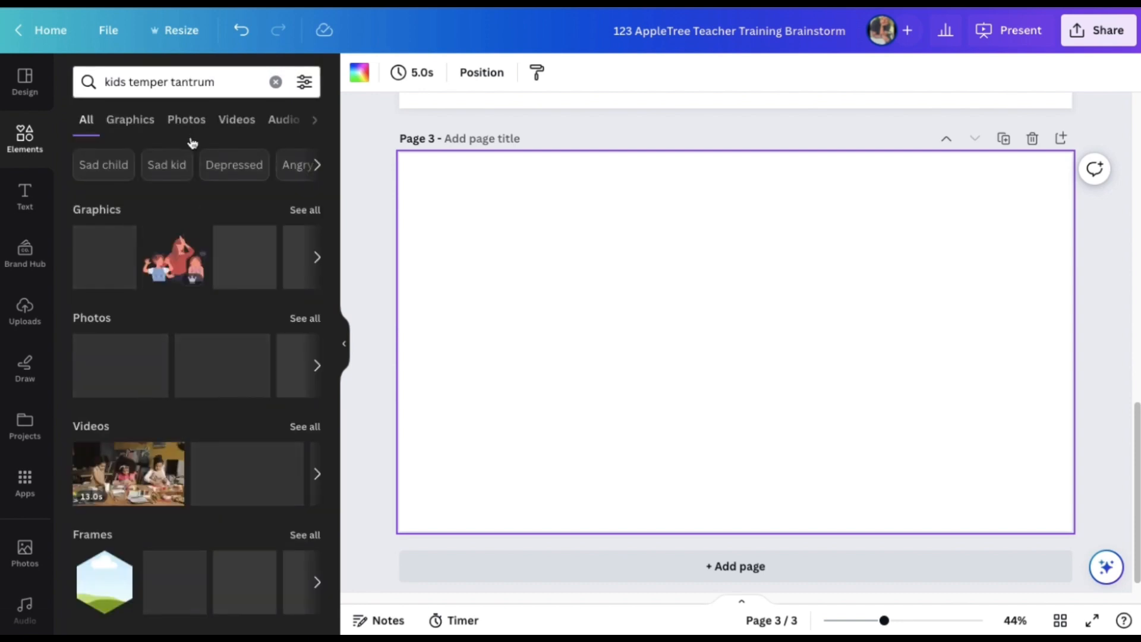
click(130, 122)
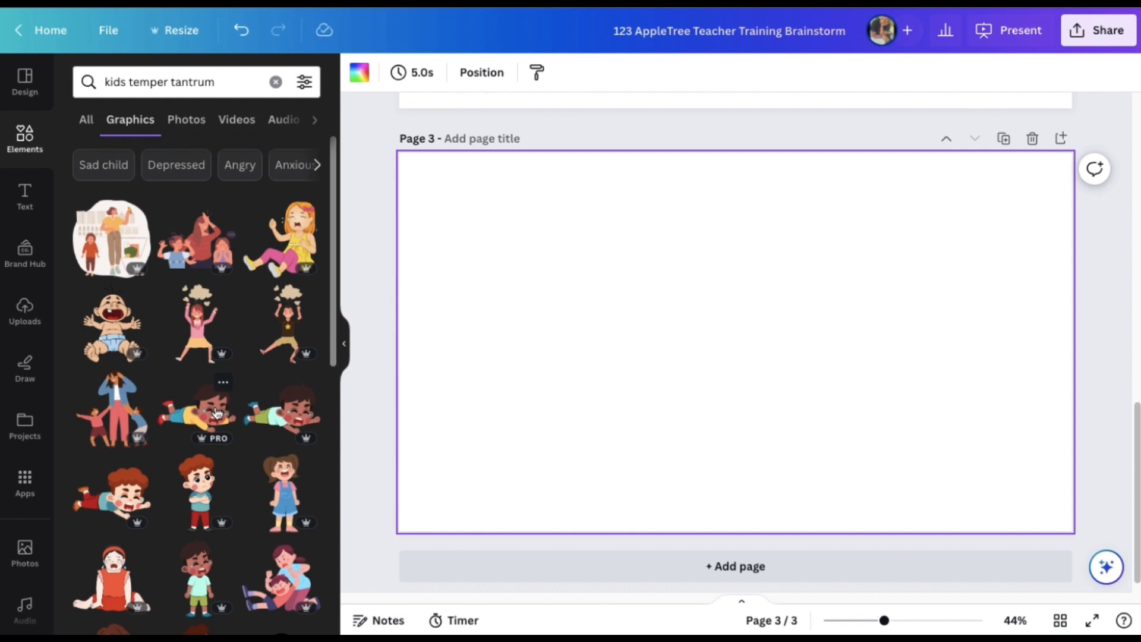
Step: Add the graphic of the screaming girl in blue overalls to page 3, scale it down and place it near the top edge
click(284, 490)
drag(685, 425, 485, 332)
drag(548, 159, 481, 302)
drag(446, 381, 634, 240)
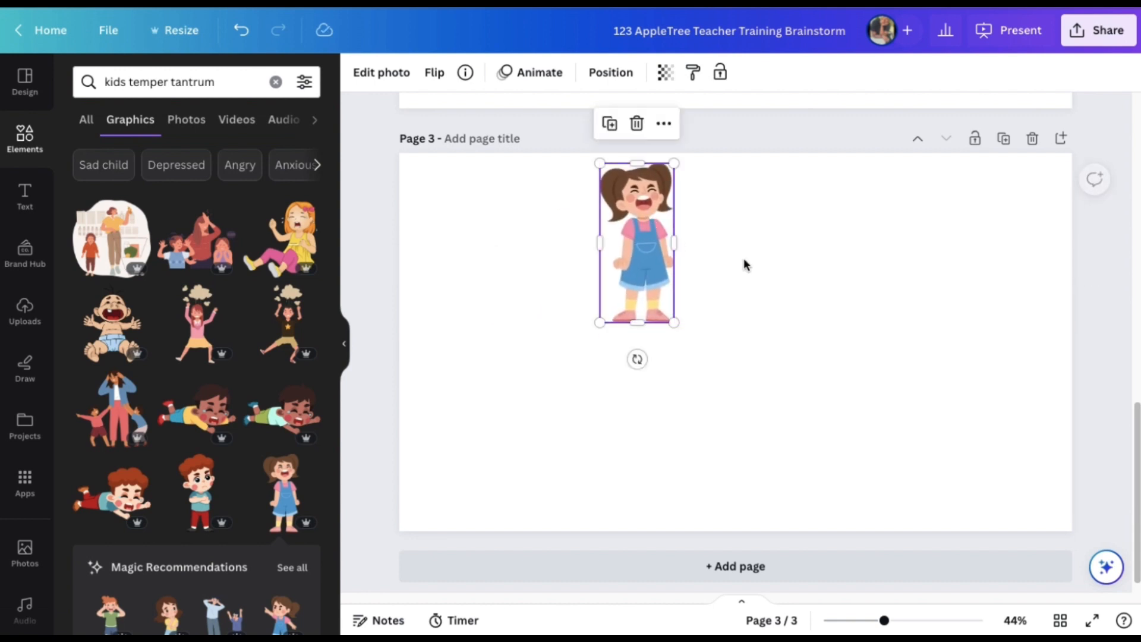
click(742, 256)
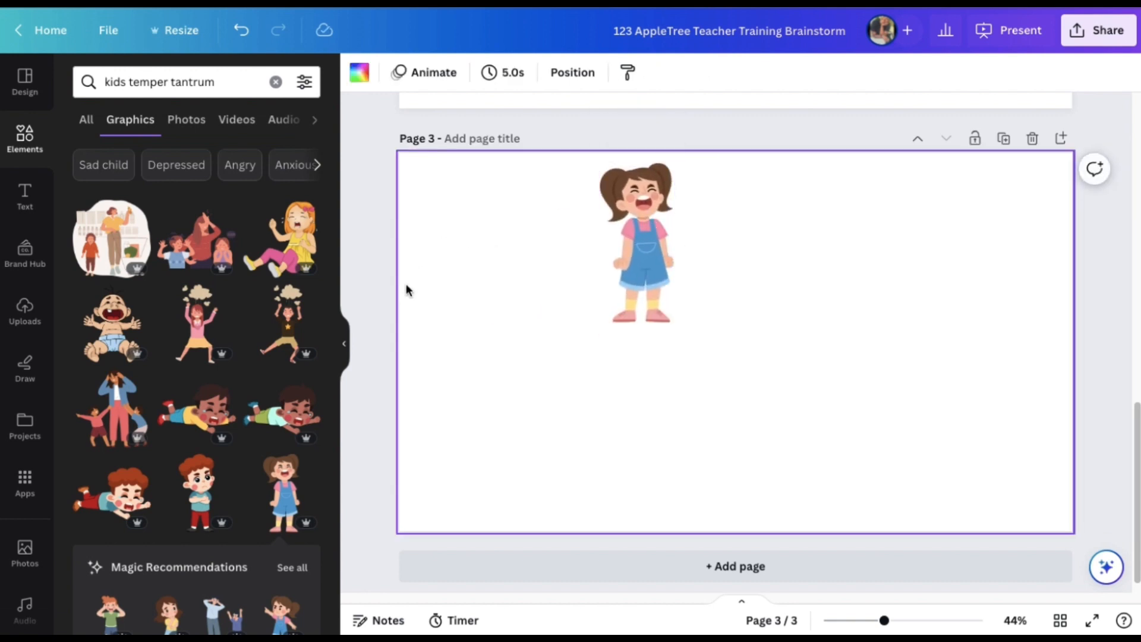
Step: Browse graphics similar to the screaming girl and add the frightened black-haired girl, scaled down, to the right of her
scroll(273, 414, down, 2)
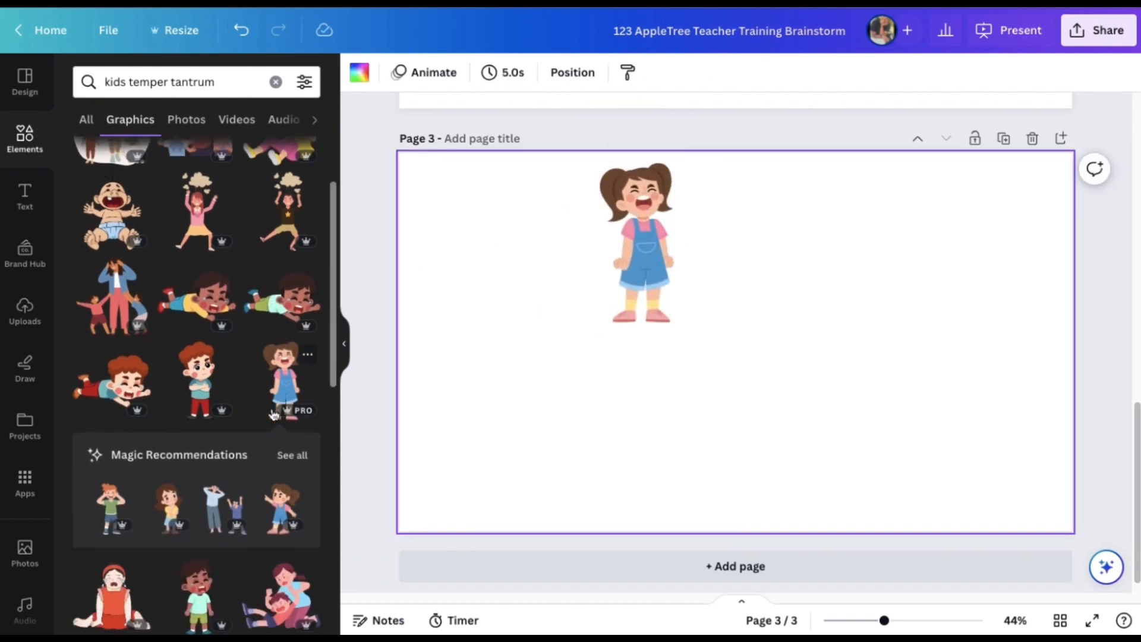
click(307, 354)
click(410, 539)
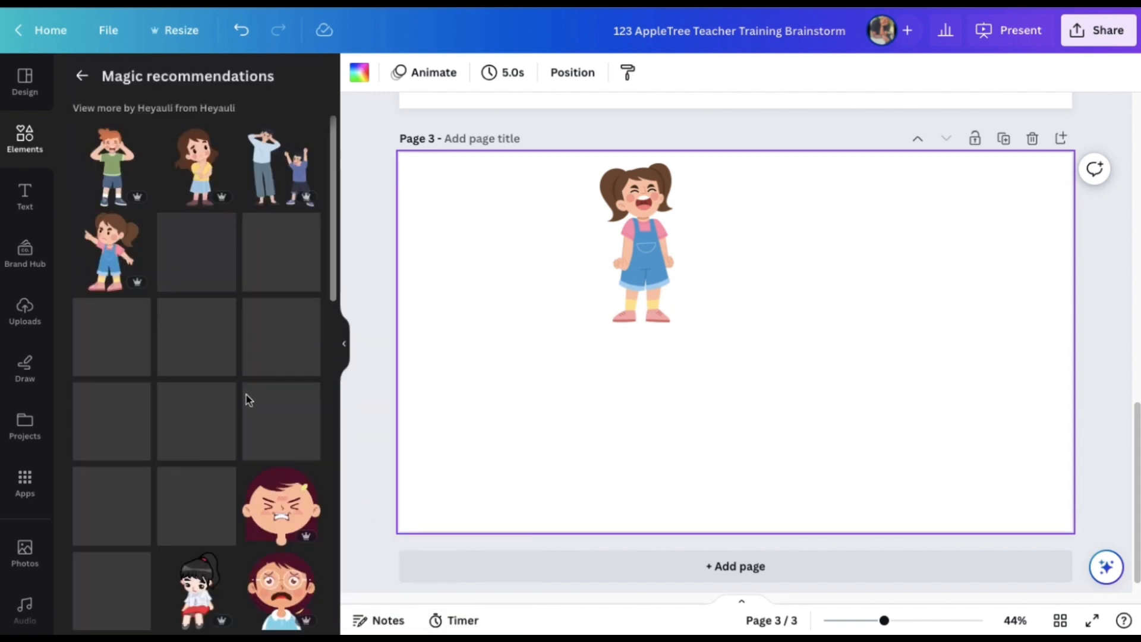
click(277, 243)
drag(782, 284, 800, 255)
drag(672, 464, 714, 300)
drag(793, 275, 728, 275)
click(870, 278)
Step: Add the angry red-haired girl graphic, scale it down and place it right of the black-haired girl
click(216, 257)
drag(749, 338, 877, 310)
drag(946, 466, 866, 319)
click(940, 457)
Step: Look through more similar graphics and add the pointing girl in blue overalls, scaled down, at the left end of the row
scroll(228, 395, down, 15)
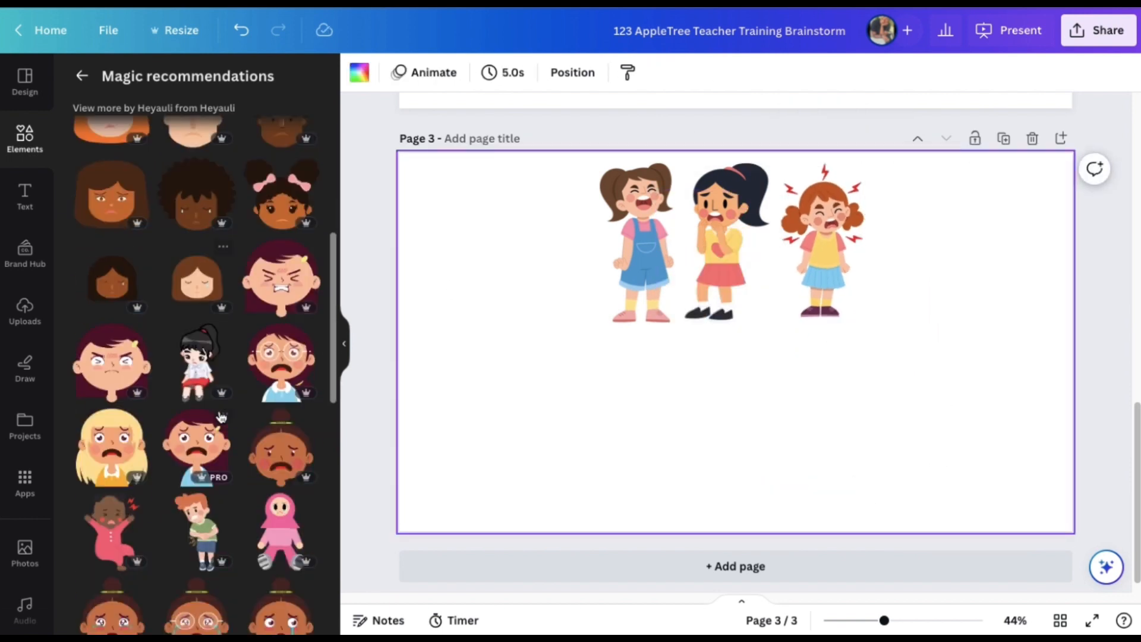
scroll(237, 395, down, 10)
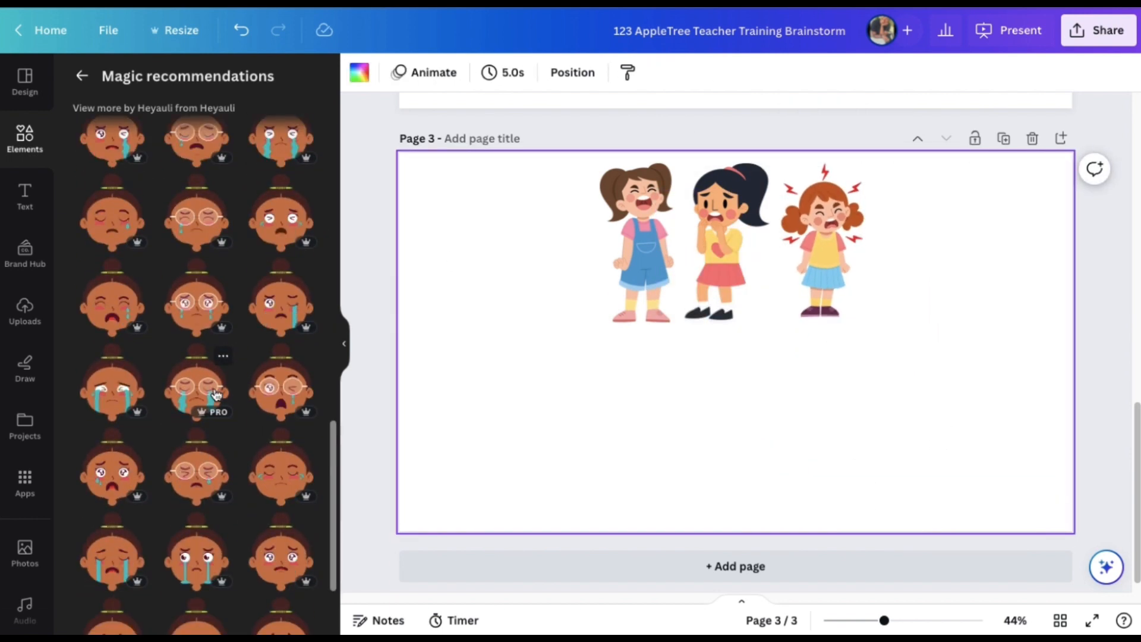
scroll(233, 409, up, 3)
drag(110, 250, 538, 314)
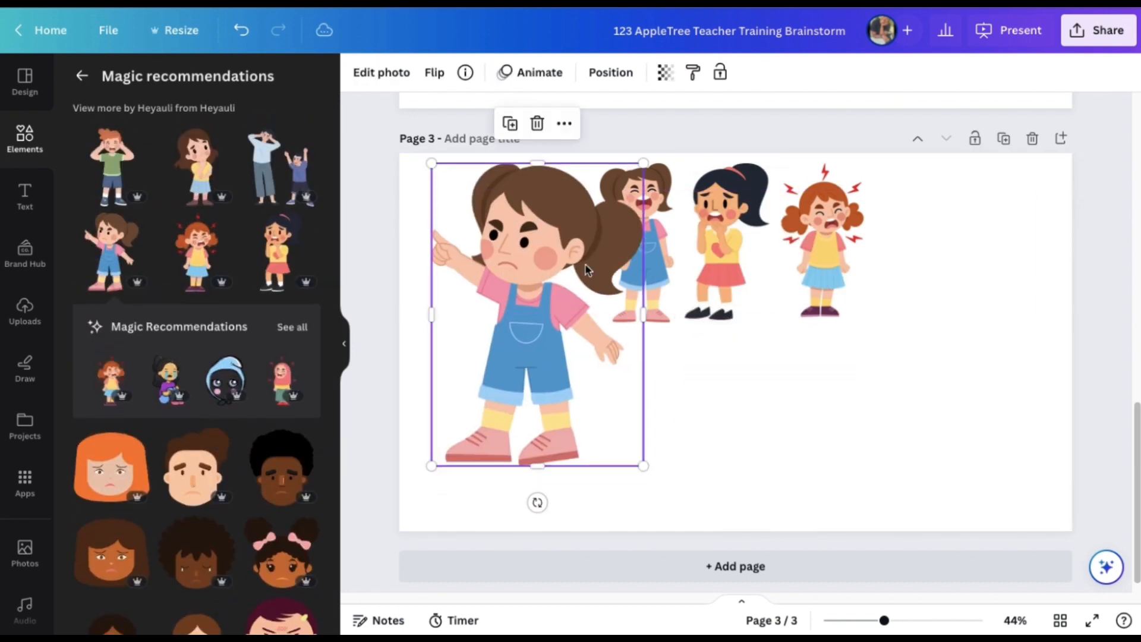
drag(642, 464, 548, 326)
drag(493, 282, 557, 286)
Step: Shrink the four upset girls together and move them to the lower-left corner of page 3
drag(912, 227, 543, 242)
drag(496, 164, 634, 224)
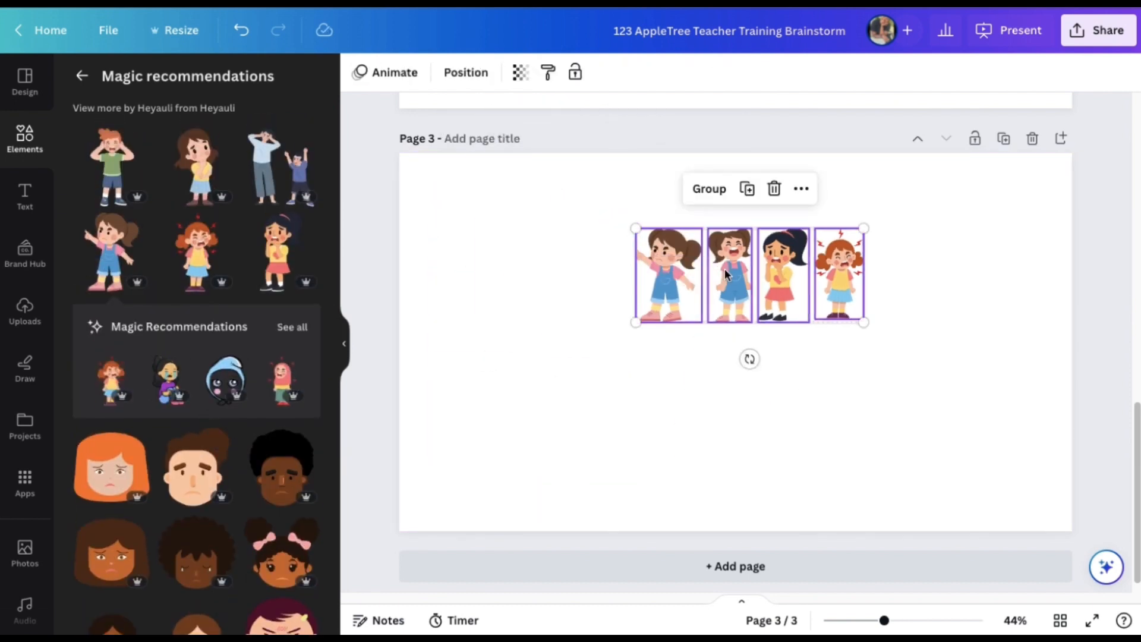
drag(748, 273, 529, 459)
click(700, 435)
Step: Search the graphics library for "happy kids"
click(82, 75)
triple_click(168, 82)
text(happy kids)
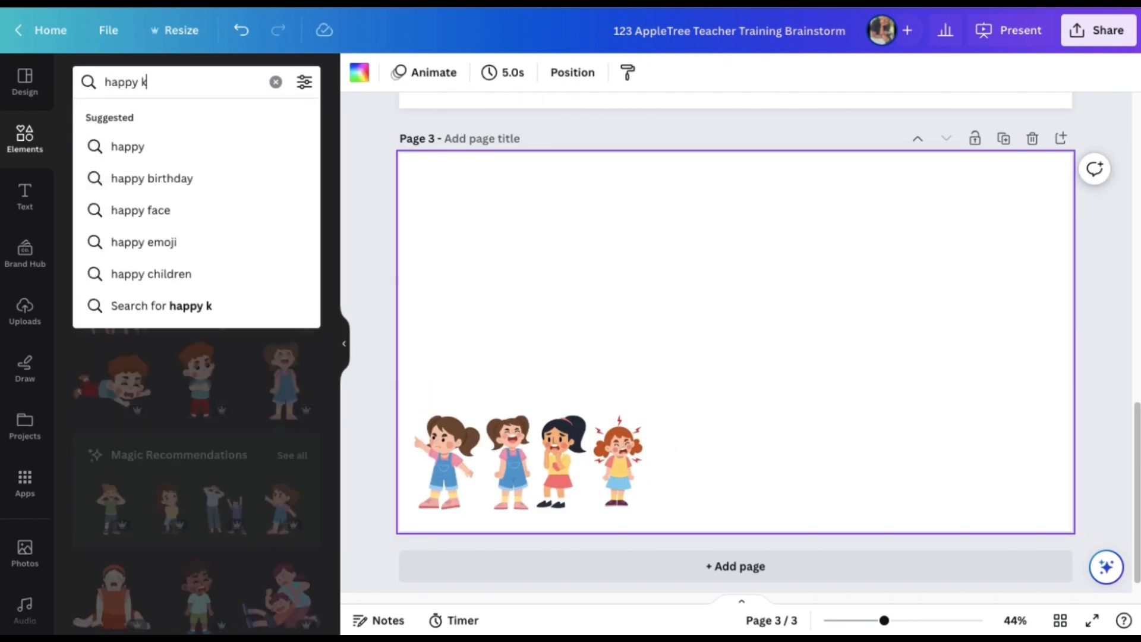
key(Return)
Step: Add the graphic of three jumping children to page 3, scale it down and place it in the page's upper half
click(112, 324)
drag(516, 191, 804, 391)
click(886, 435)
drag(879, 443, 808, 281)
click(624, 250)
click(537, 231)
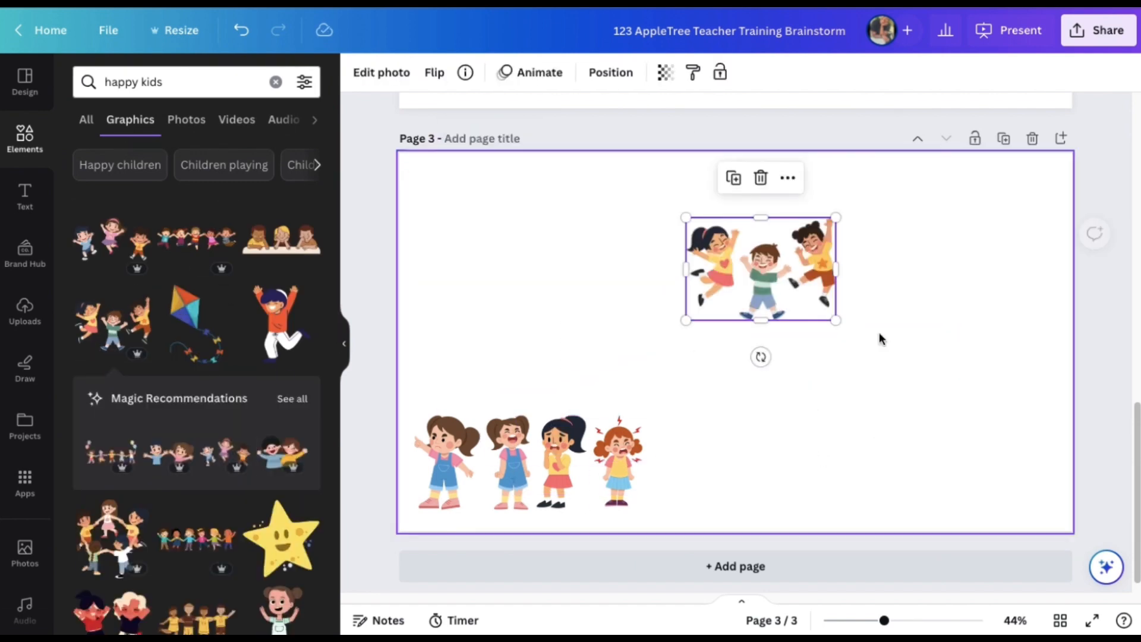
Step: Show graphics similar to the three jumping children, then shrink the jumping children and move them to page 3's upper-left corner
click(465, 71)
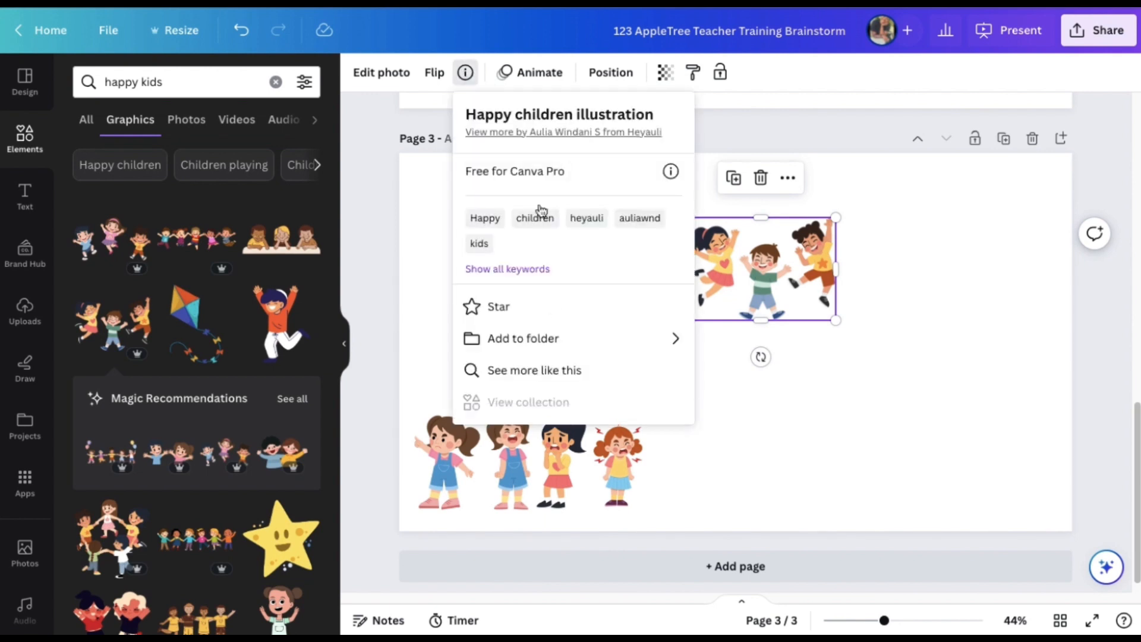
click(535, 370)
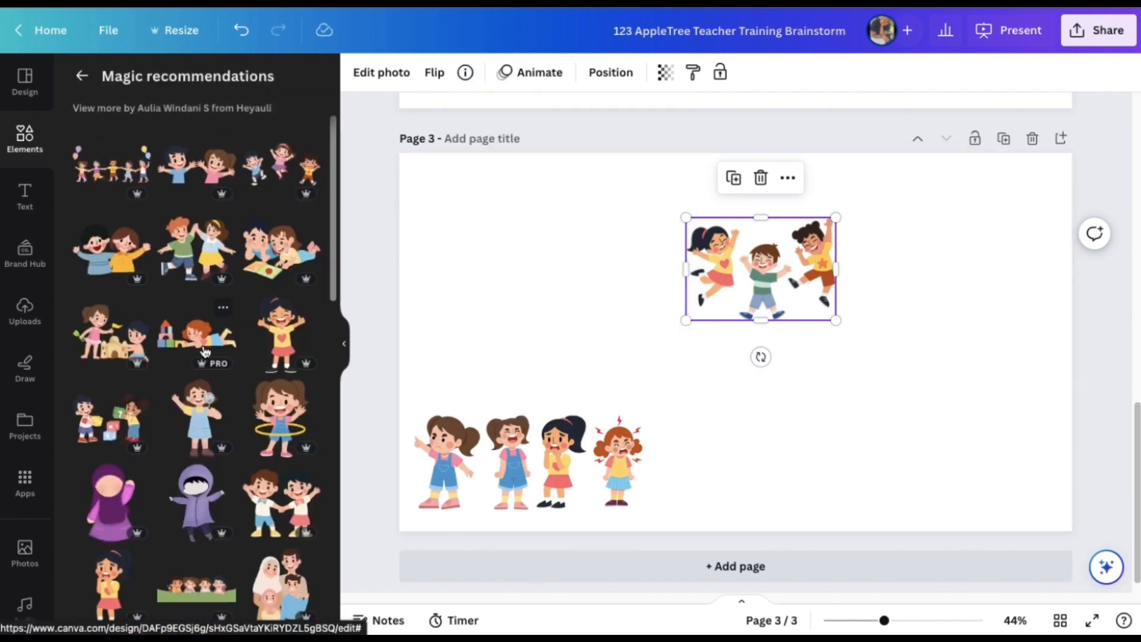
drag(765, 268, 502, 228)
drag(576, 277, 569, 235)
click(569, 234)
Step: Add the graphic of two children reading a book, scale it down and place it beside the jumping children
click(281, 142)
drag(544, 191, 815, 406)
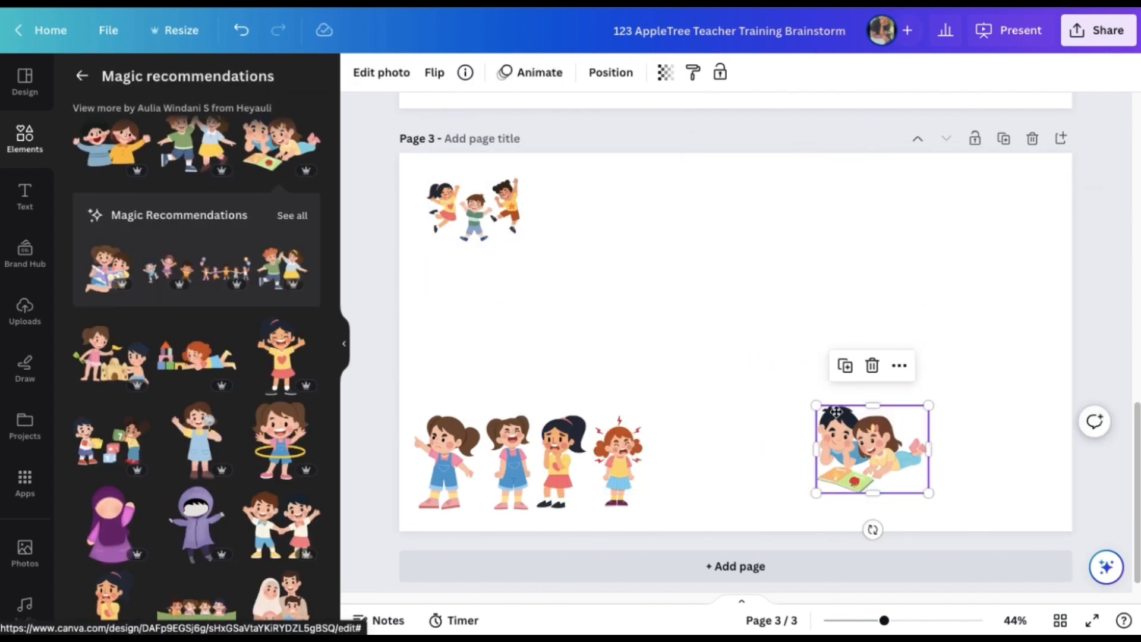
drag(873, 449, 595, 210)
click(695, 258)
Step: Add a fourth page and place a plain table with three columns and four rows in its upper-left area
scroll(223, 333, down, 8)
click(82, 76)
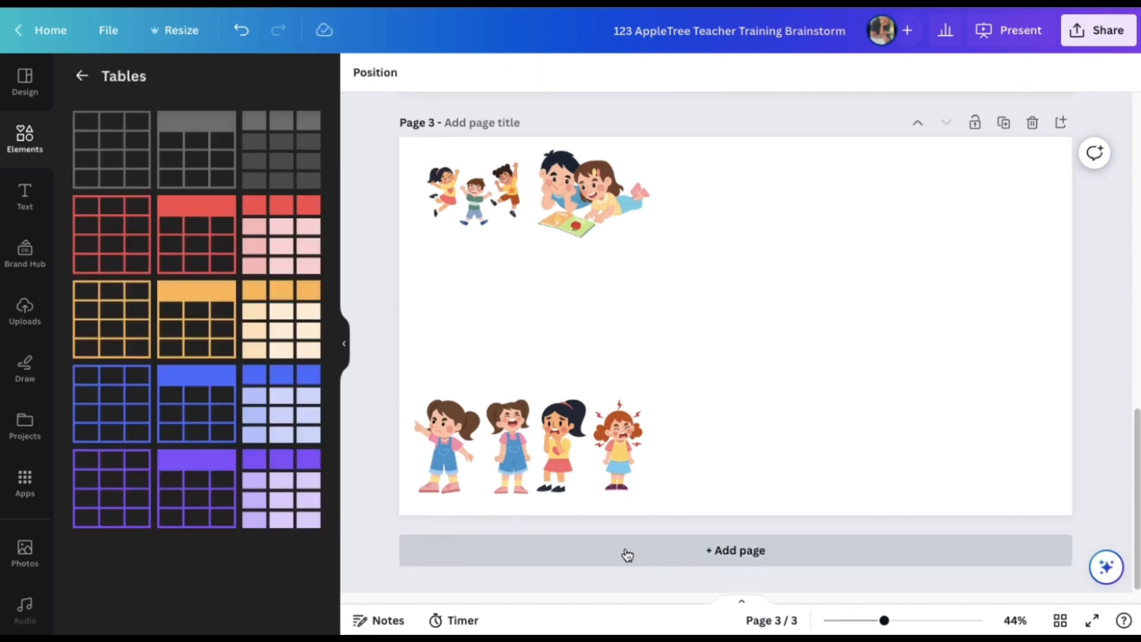
click(627, 555)
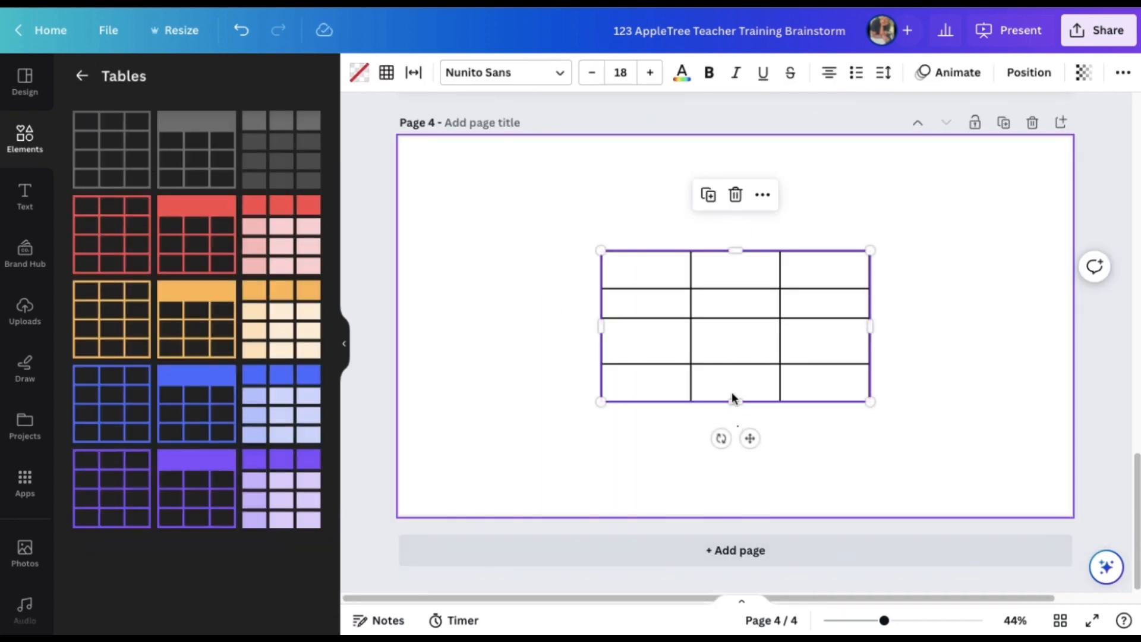
click(749, 449)
drag(751, 436, 591, 345)
click(693, 393)
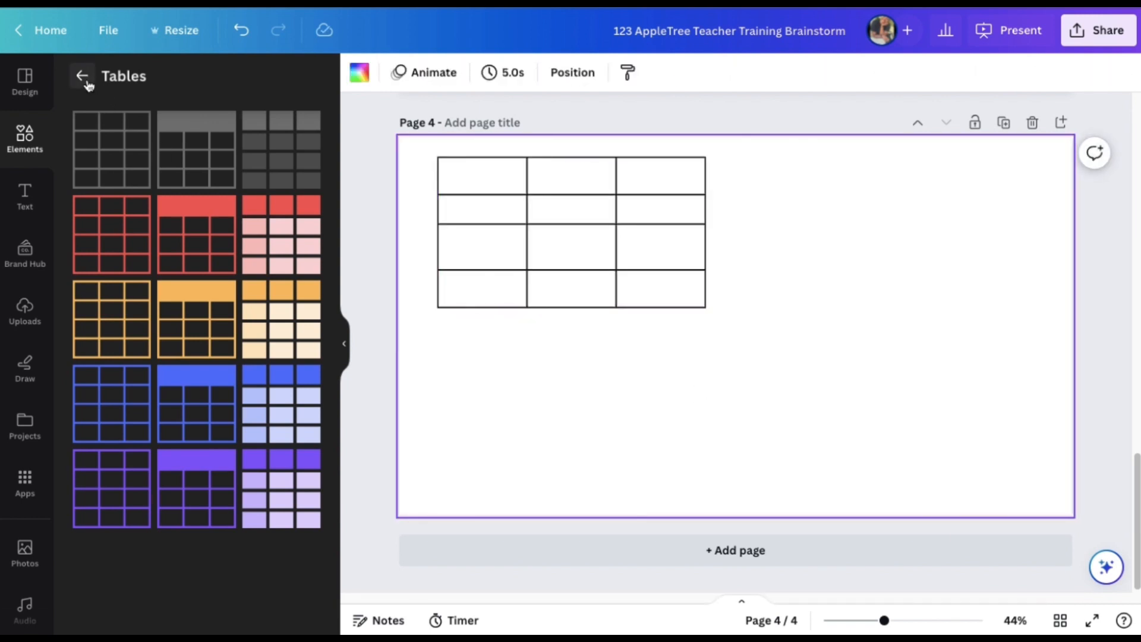
Step: Add an interactive treemap chart to page 4 and place it beside the table in the page's right half
click(82, 76)
click(122, 86)
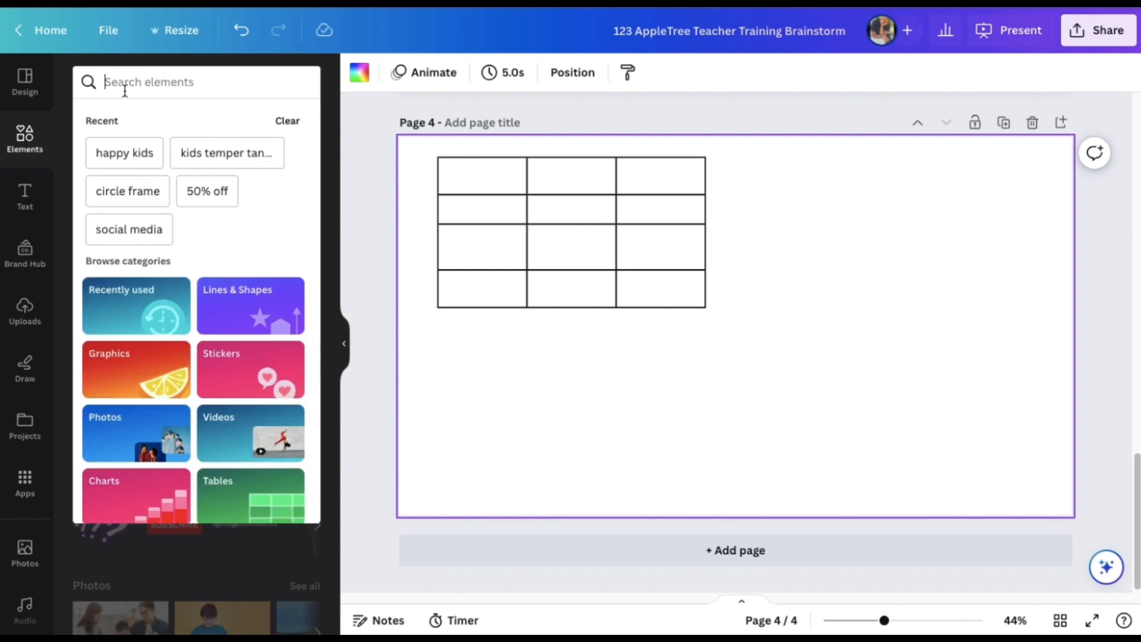
scroll(175, 254, down, 3)
click(153, 422)
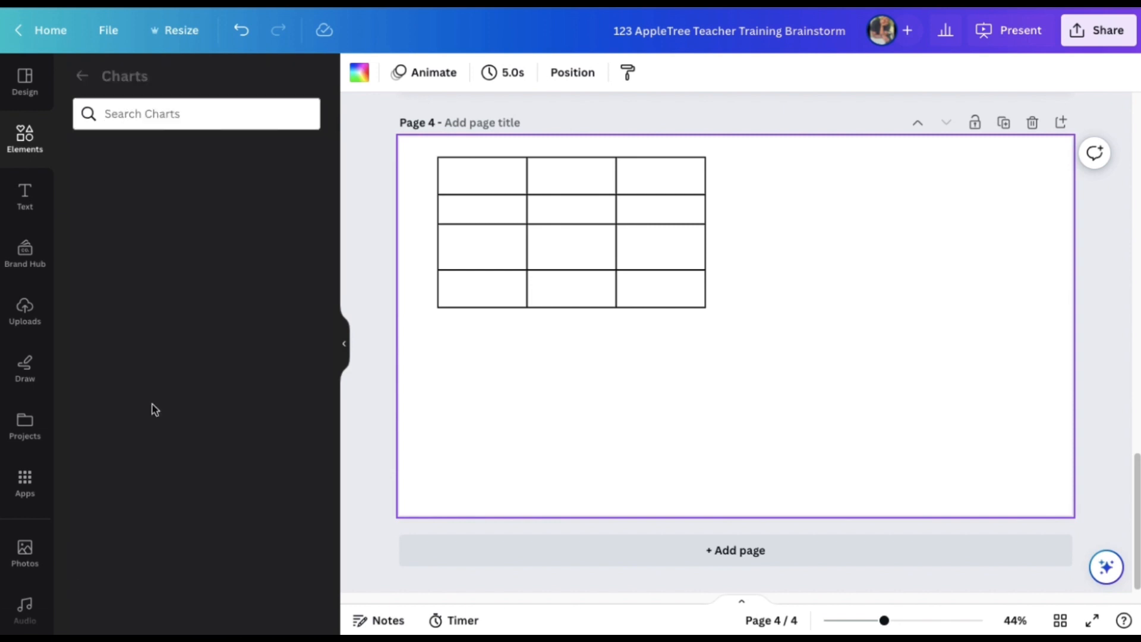
scroll(138, 383, down, 2)
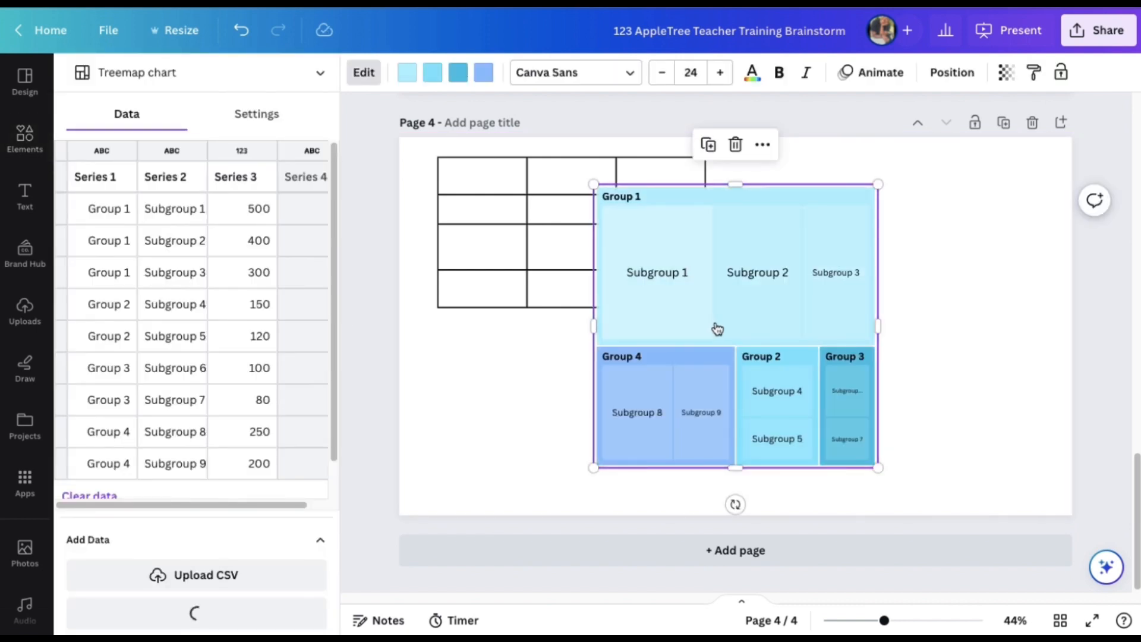
drag(730, 349, 879, 320)
click(646, 386)
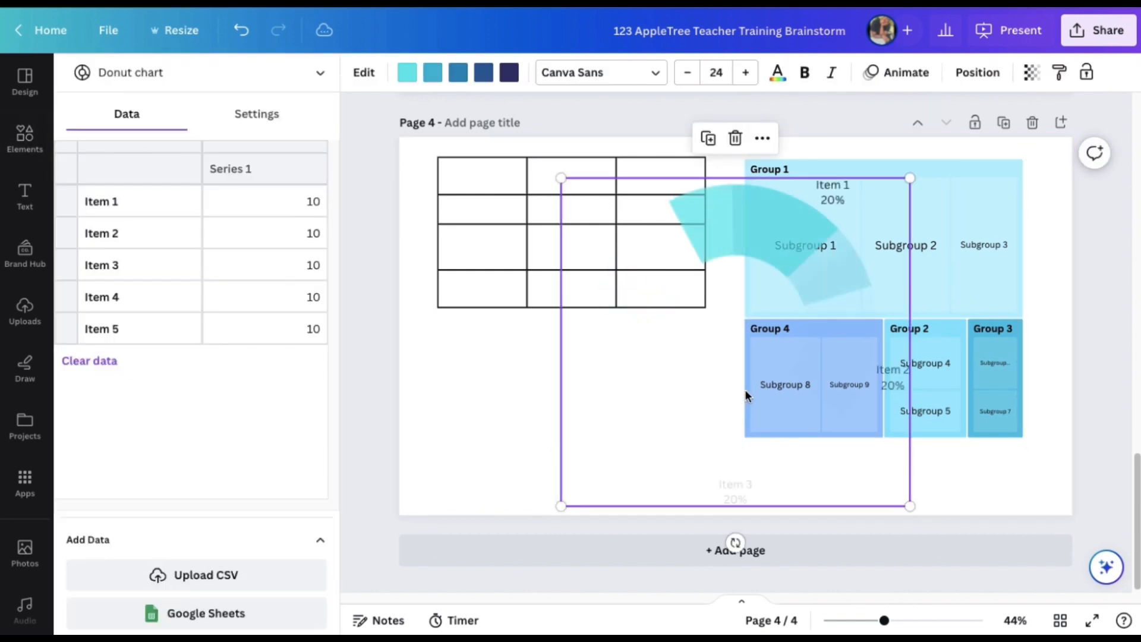
Step: Add a donut chart to page 4, scale it down and place it below the table
drag(910, 178, 711, 363)
drag(651, 427, 520, 406)
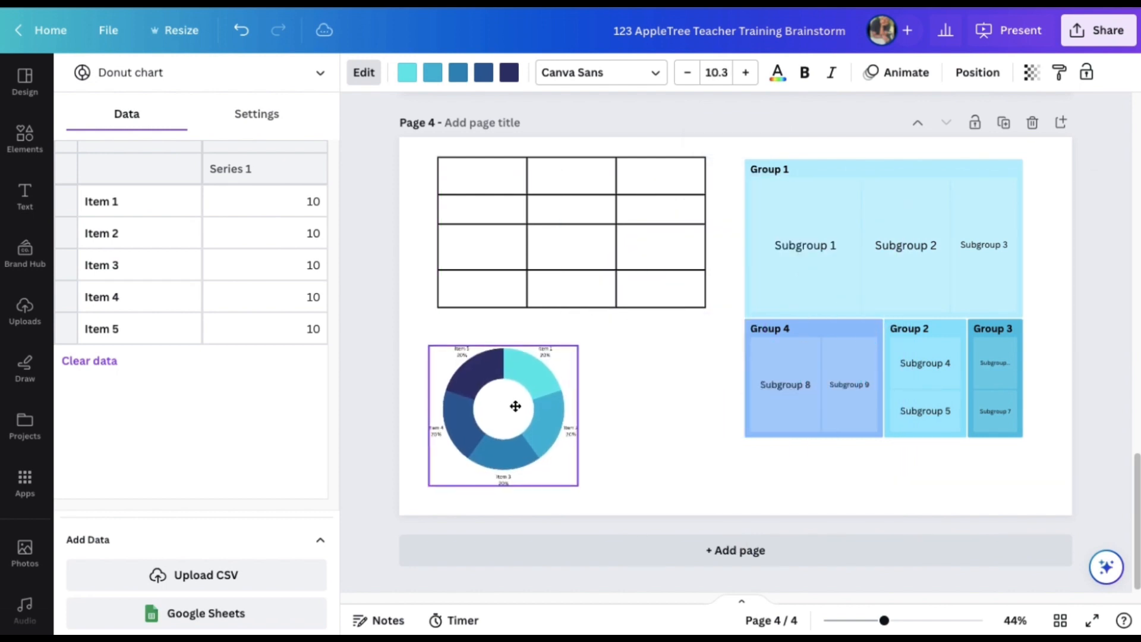
click(679, 426)
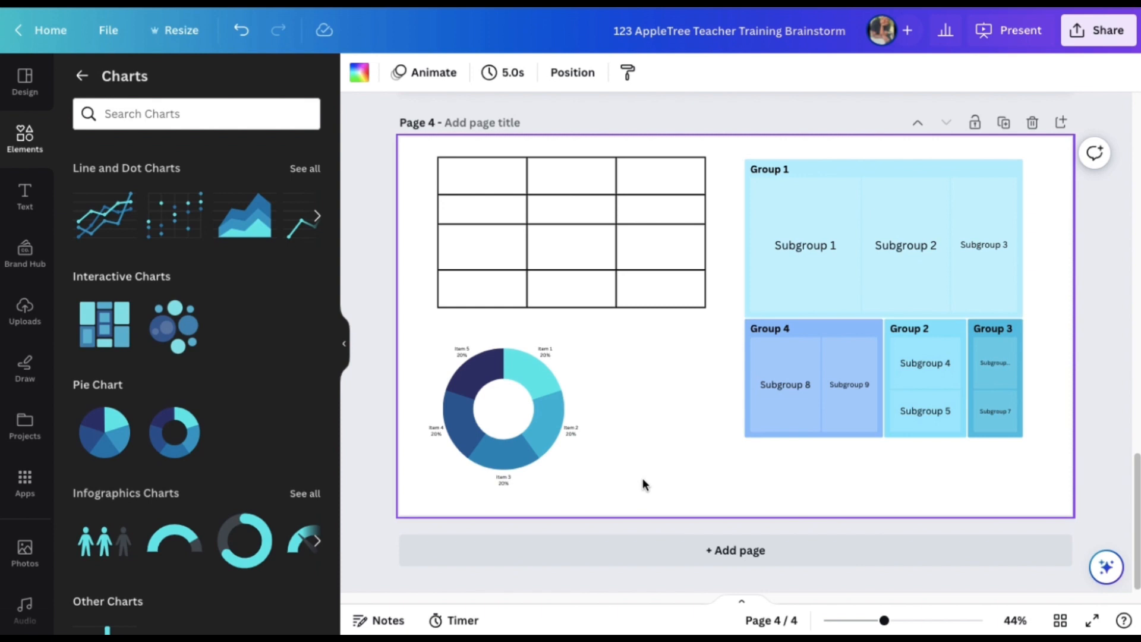
click(644, 553)
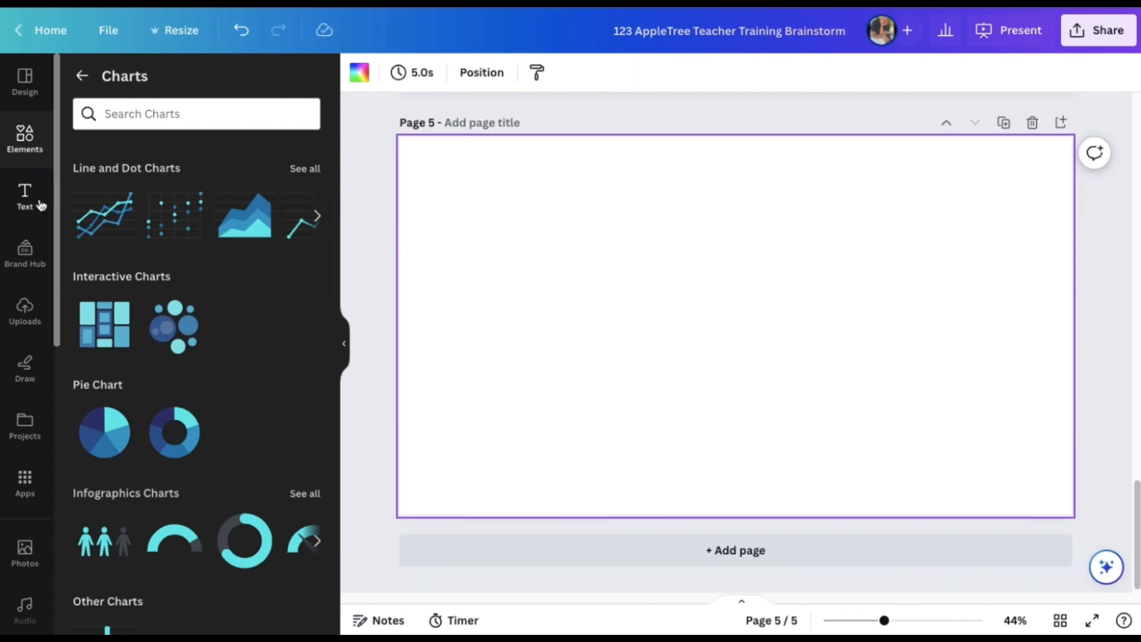
click(43, 144)
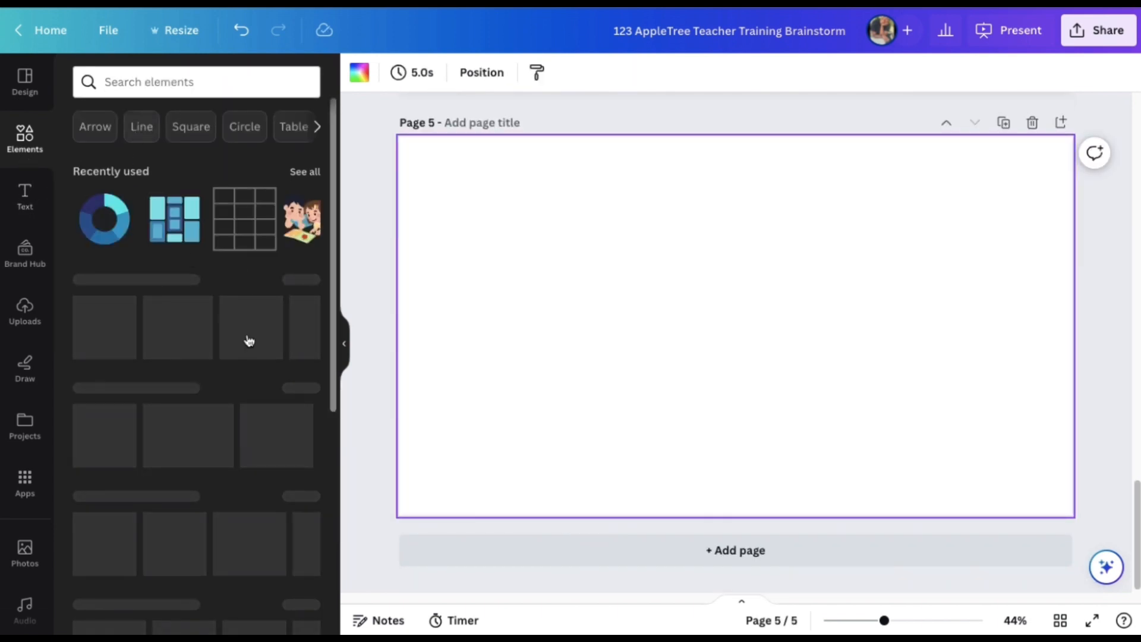
click(242, 88)
scroll(250, 324, down, 3)
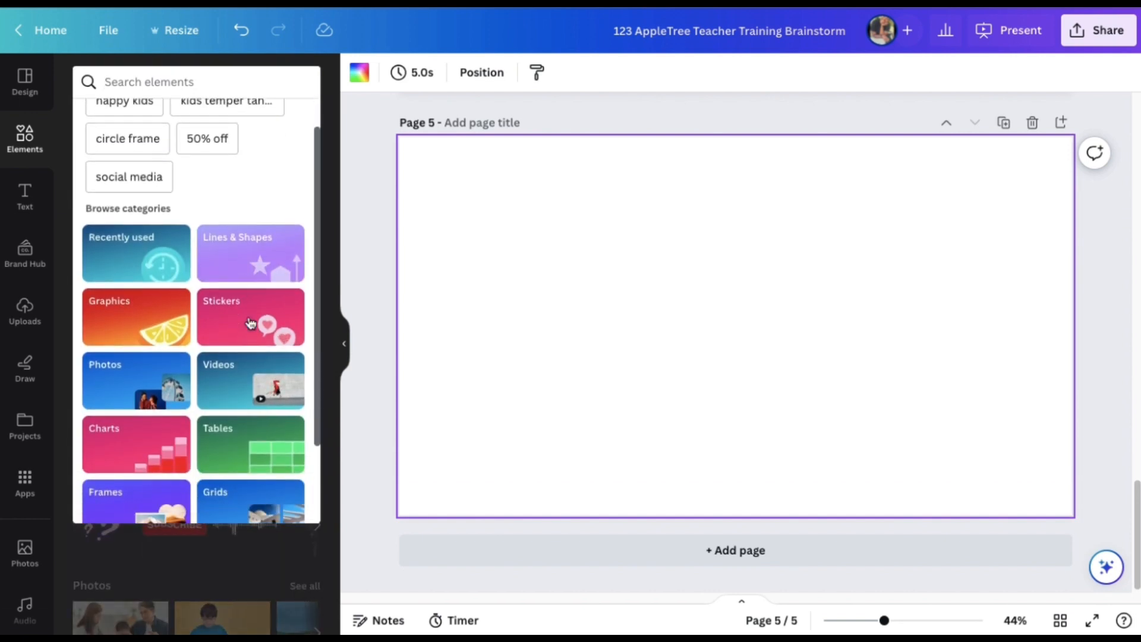
scroll(250, 322, down, 1)
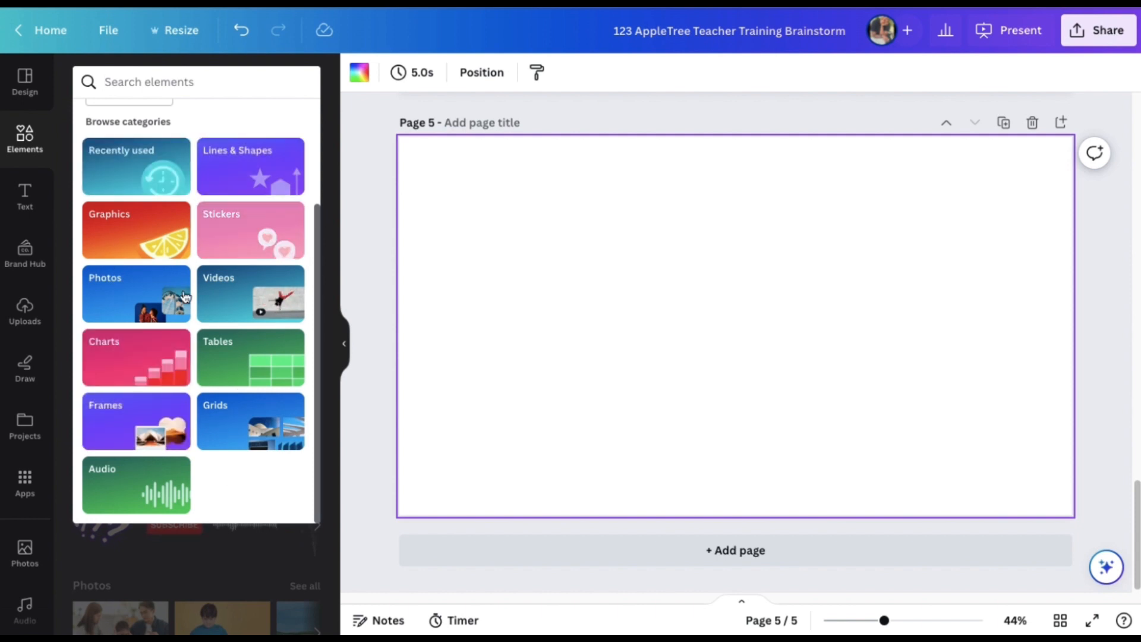
scroll(135, 221, up, 3)
click(489, 257)
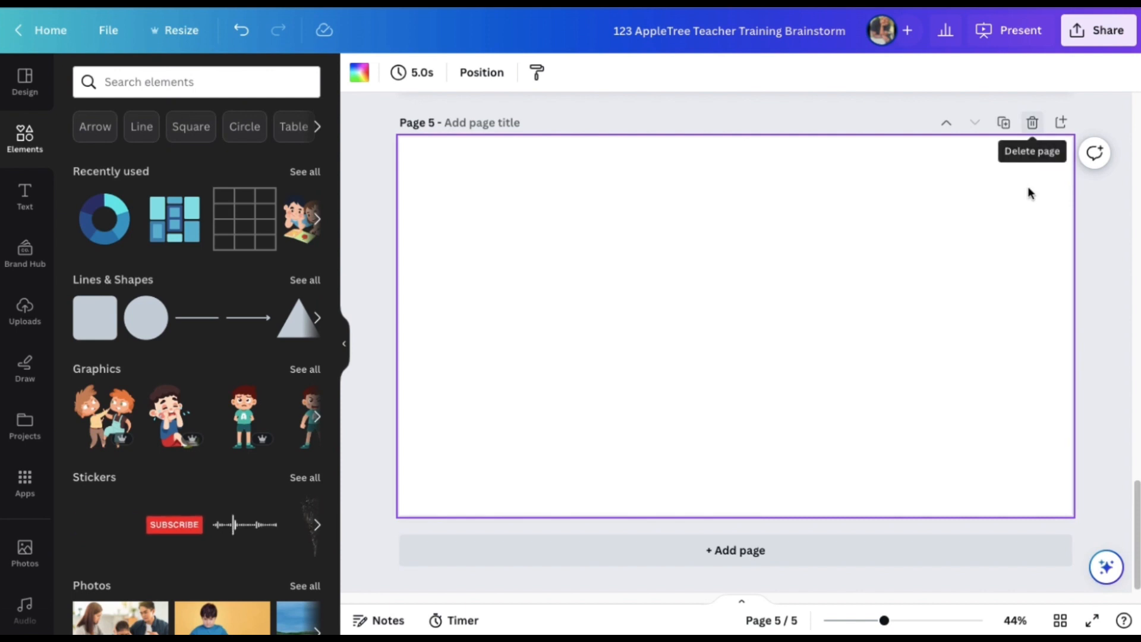
click(1032, 122)
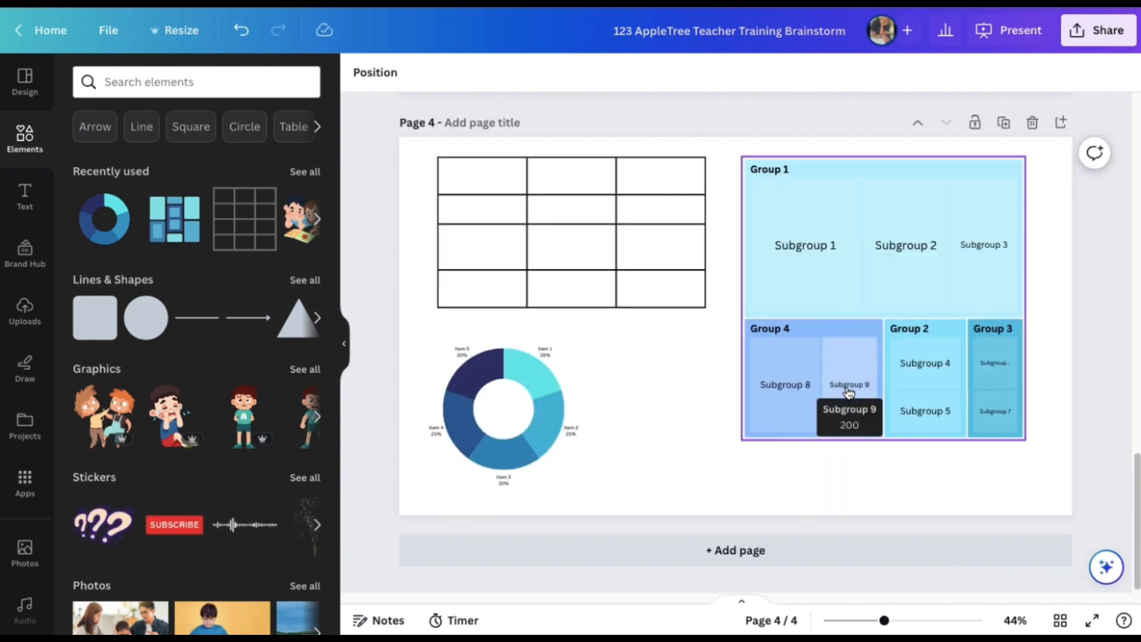
Step: View all pages of the presentation as a thumbnail grid, then return to page 2 in the normal editing view
scroll(848, 393, up, 5)
scroll(847, 391, up, 10)
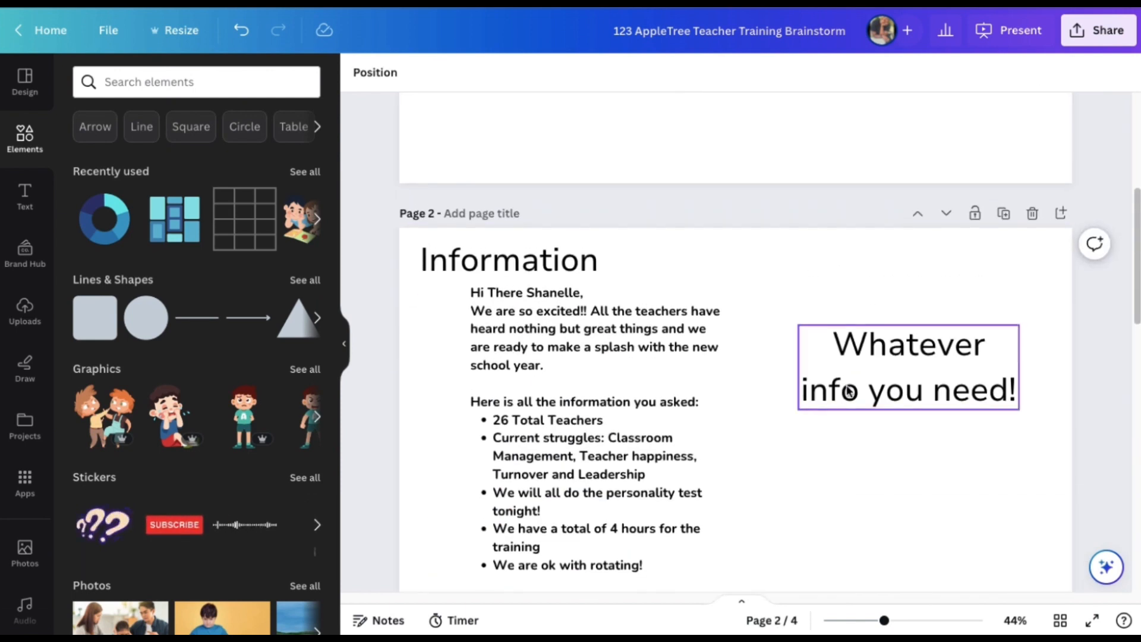
click(1060, 620)
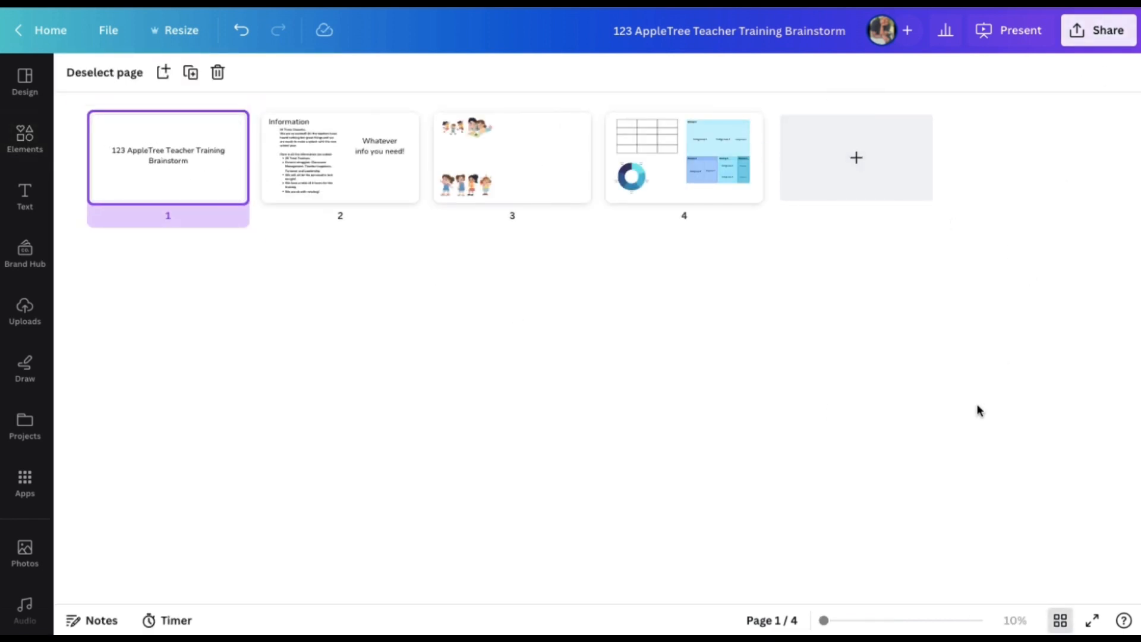
click(367, 155)
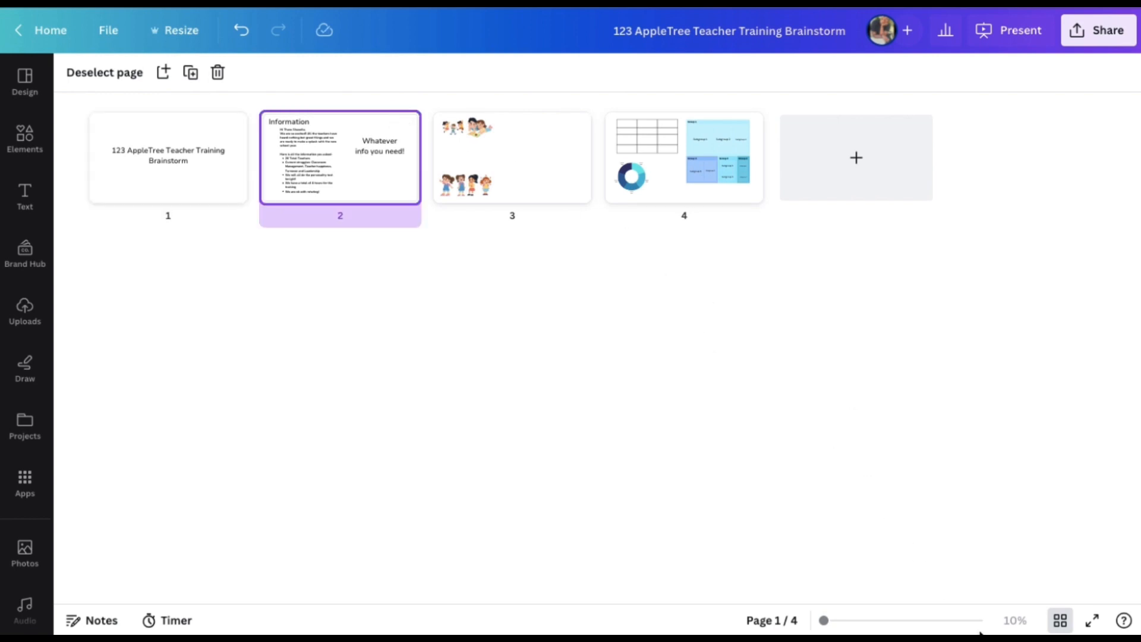
click(1059, 621)
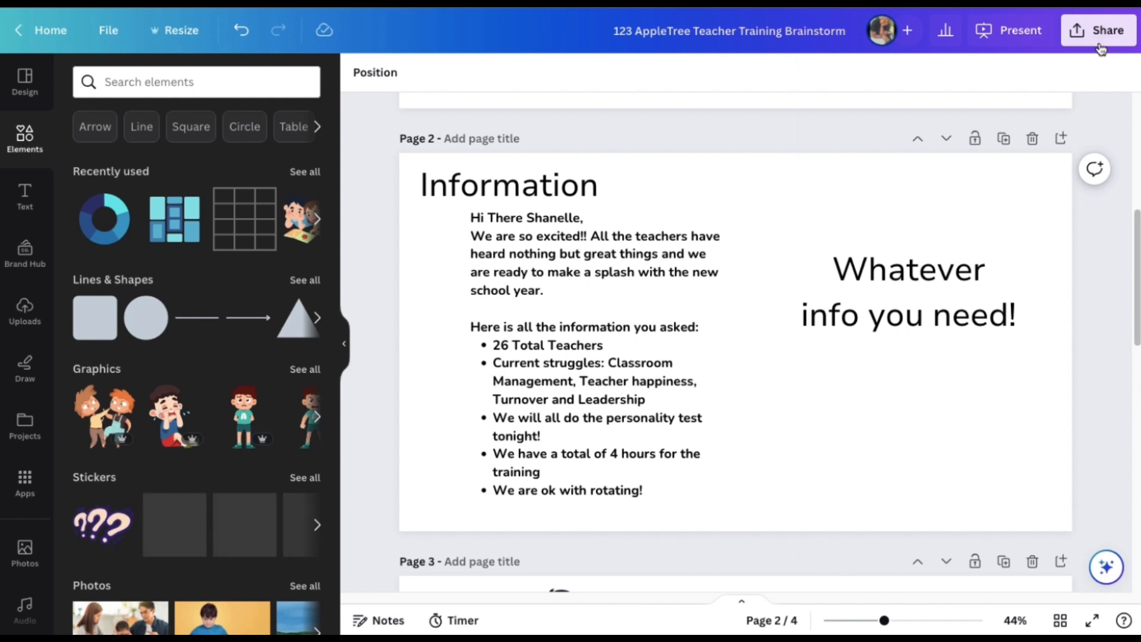
Step: Open the sharing options of the presentation and close them again
click(1098, 31)
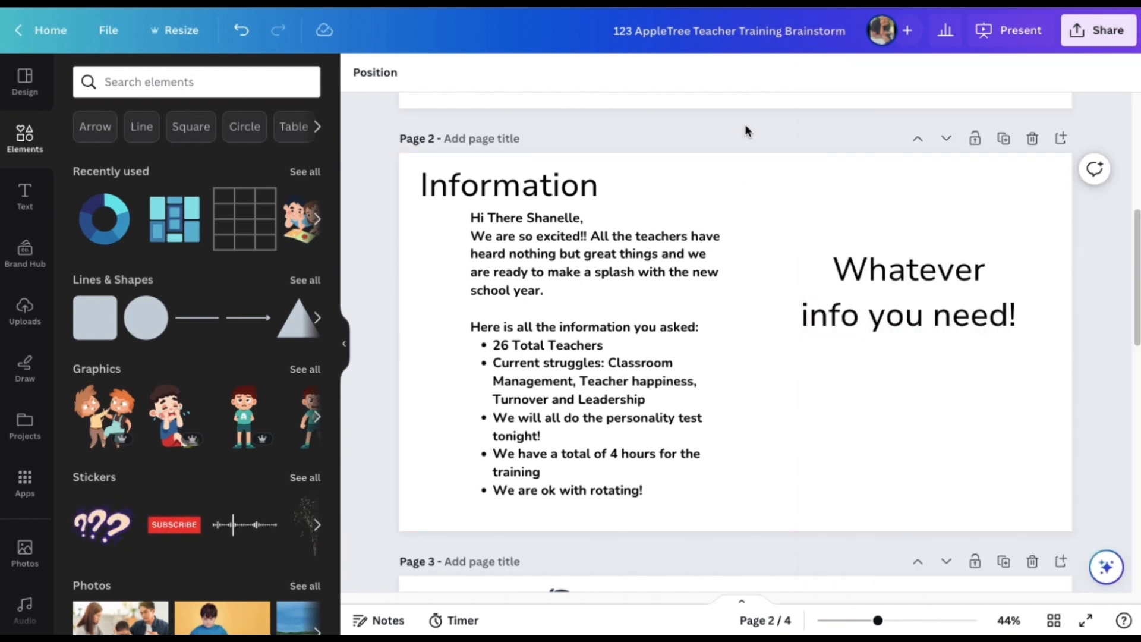
click(745, 123)
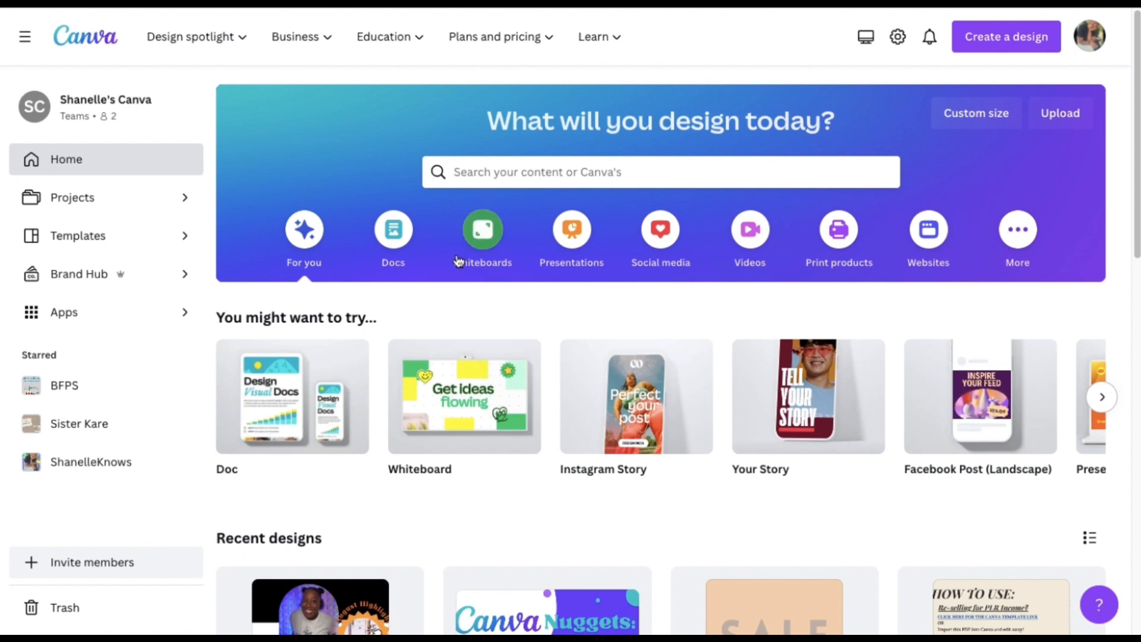
Step: Browse the whiteboard design types on the home page and create a new Brainstorm Whiteboard
click(488, 266)
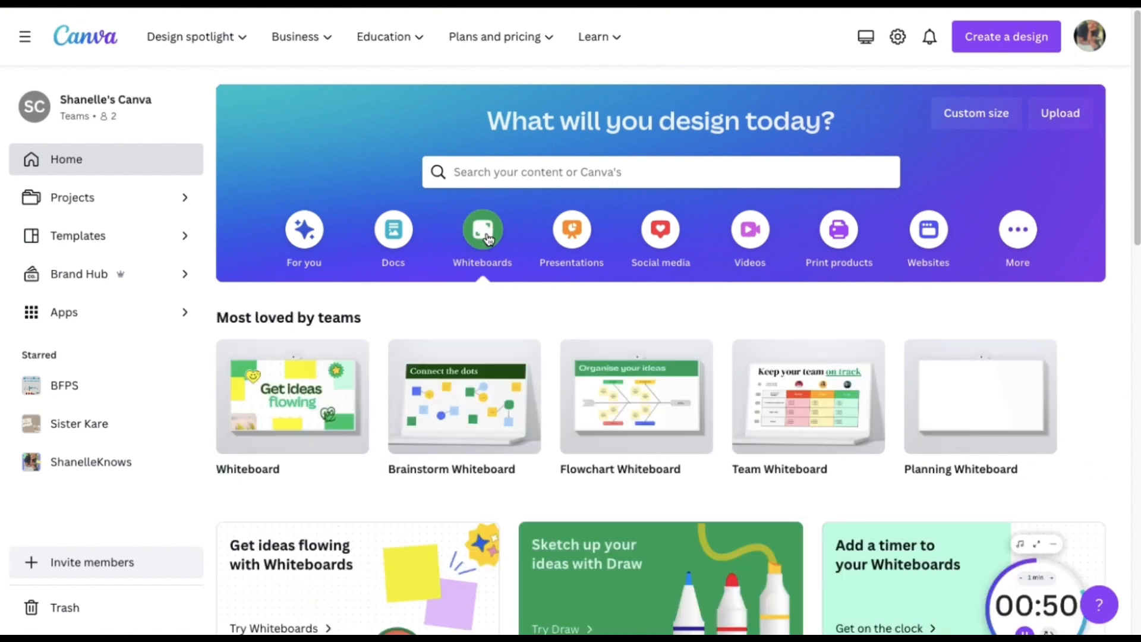
scroll(517, 232, down, 2)
scroll(527, 223, down, 1)
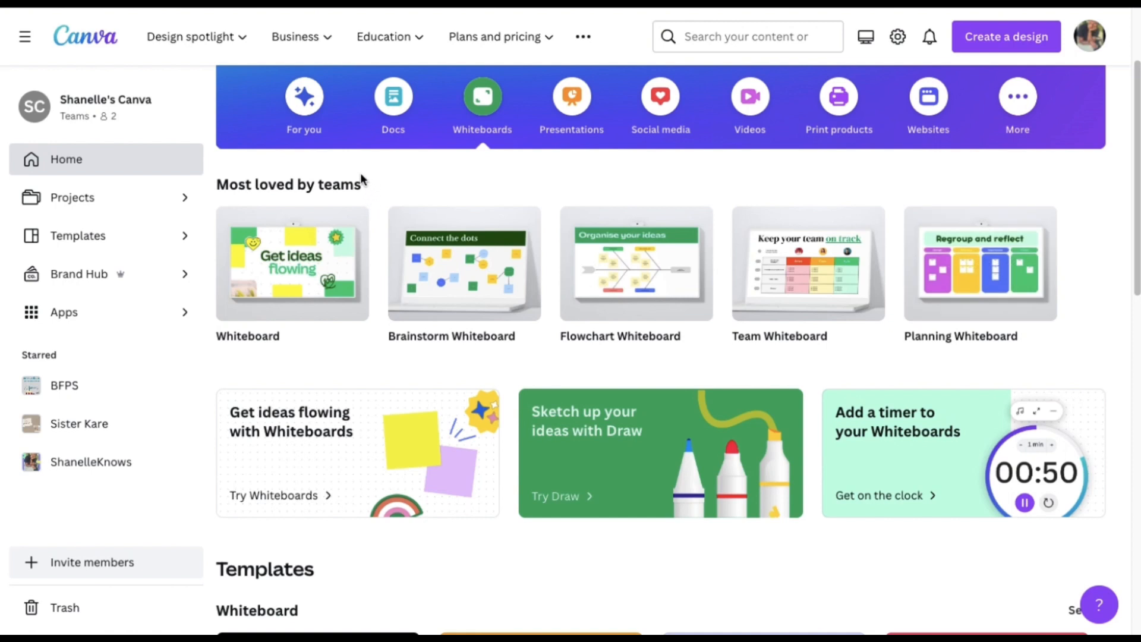
mouse_move(309, 239)
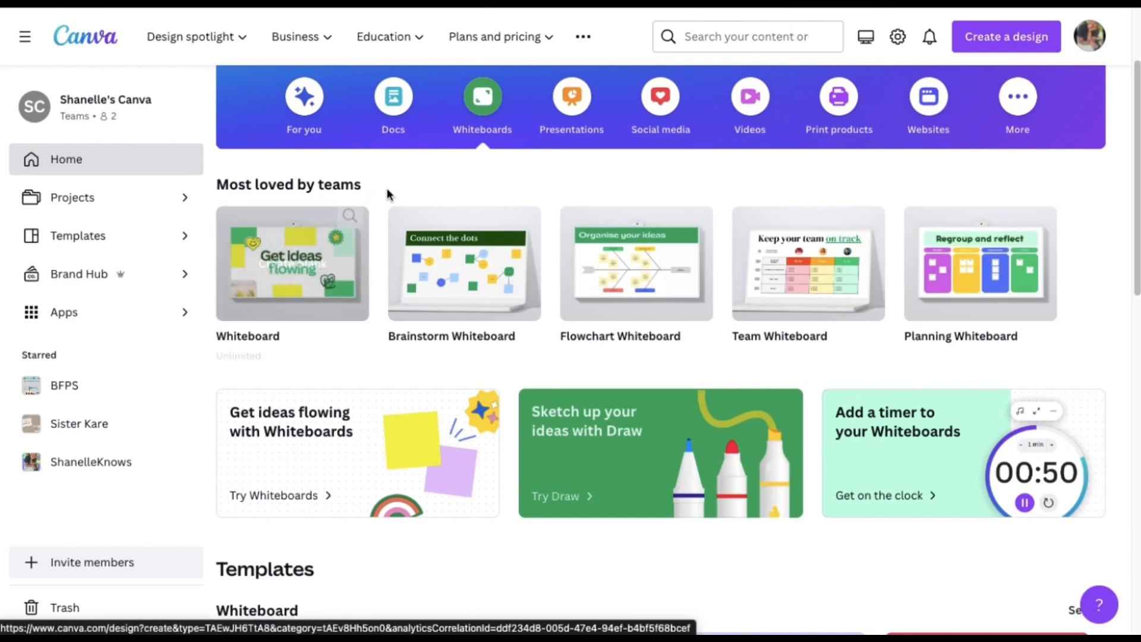
mouse_move(447, 243)
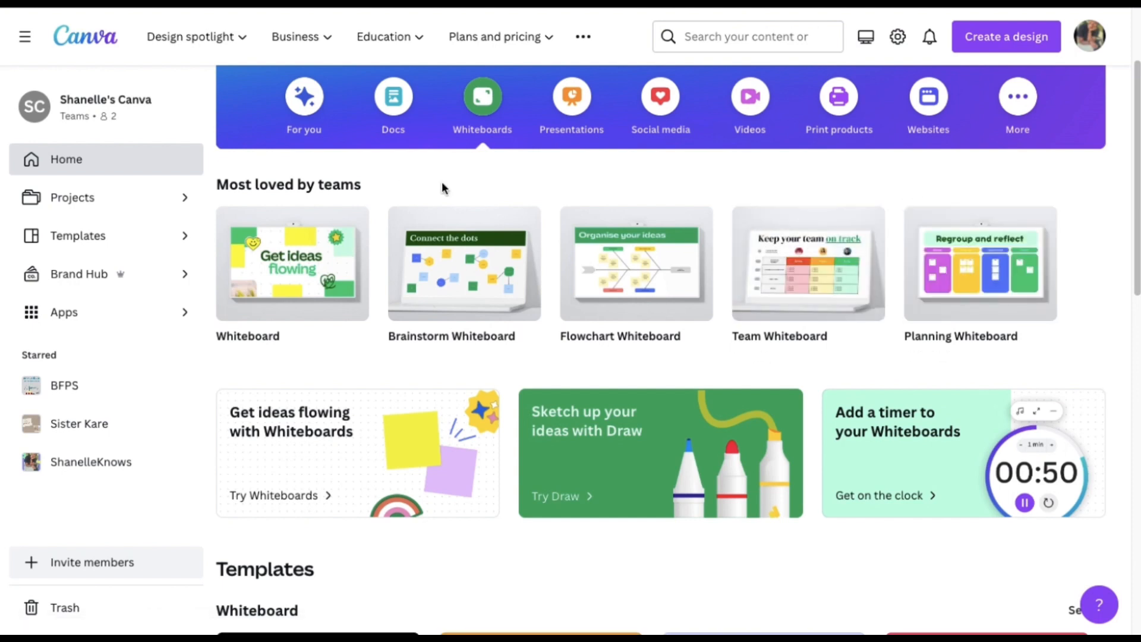
click(473, 252)
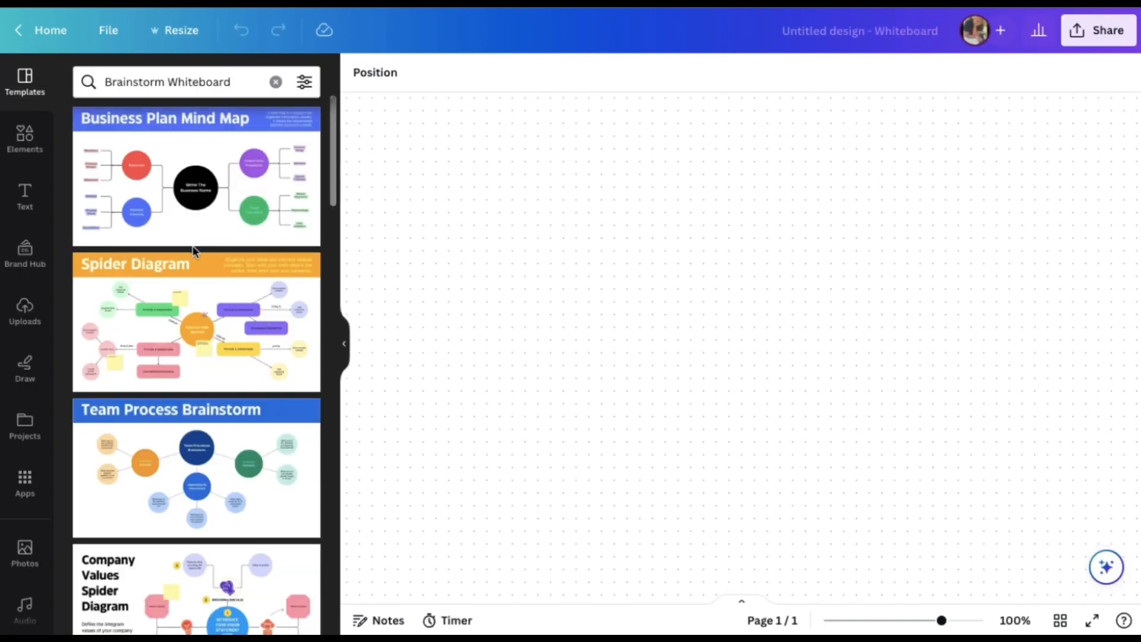
Step: Browse the Brainstorm Whiteboard templates and apply the Brainstorming Affinity Diagram template to the whiteboard
scroll(198, 256, down, 5)
scroll(198, 256, down, 3)
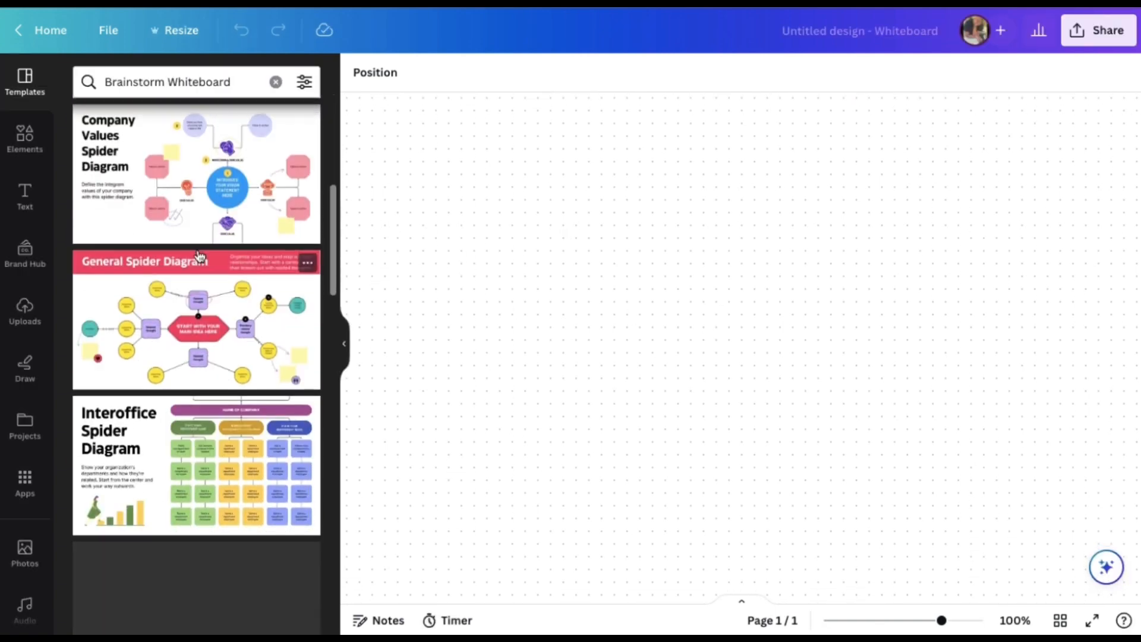
scroll(198, 256, down, 6)
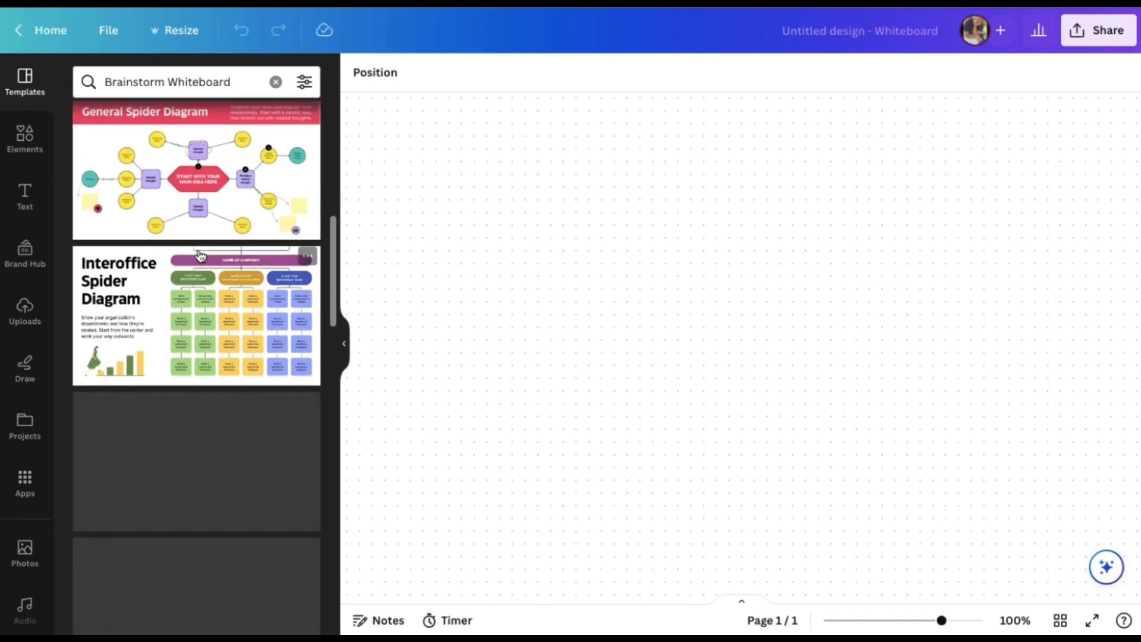
scroll(202, 256, down, 5)
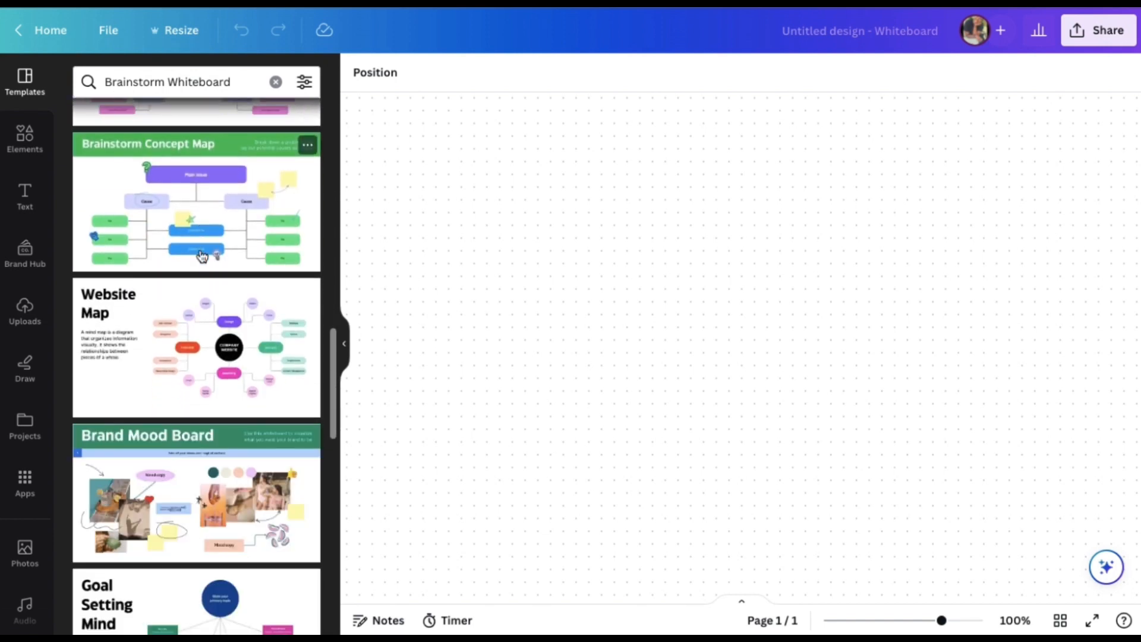
scroll(202, 256, down, 3)
scroll(202, 256, down, 3)
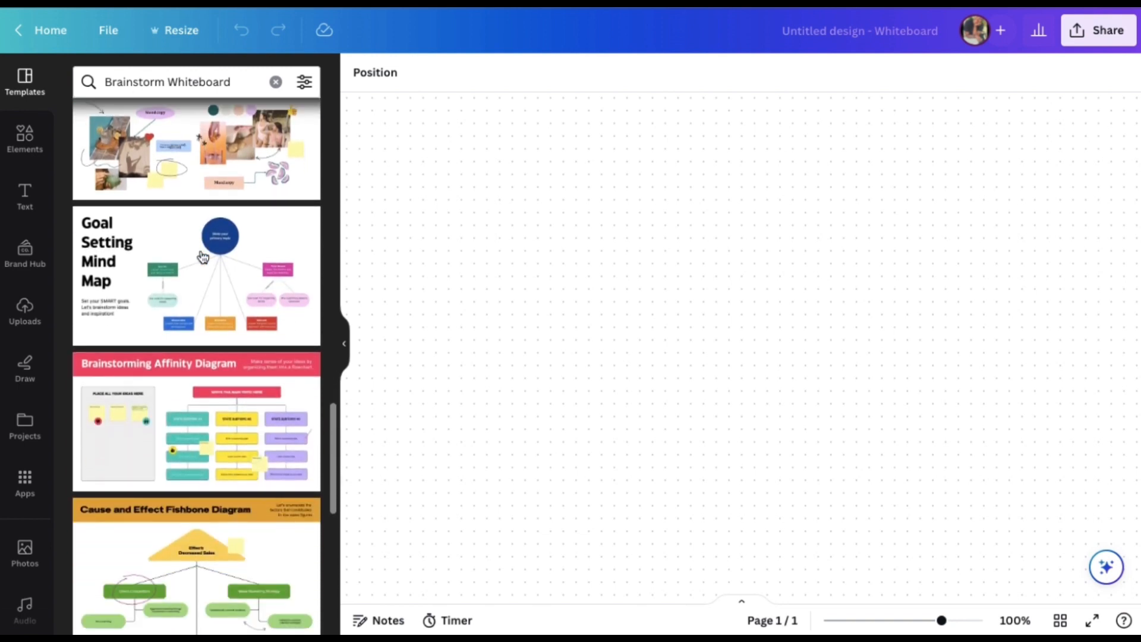
scroll(202, 256, down, 3)
scroll(202, 255, down, 1)
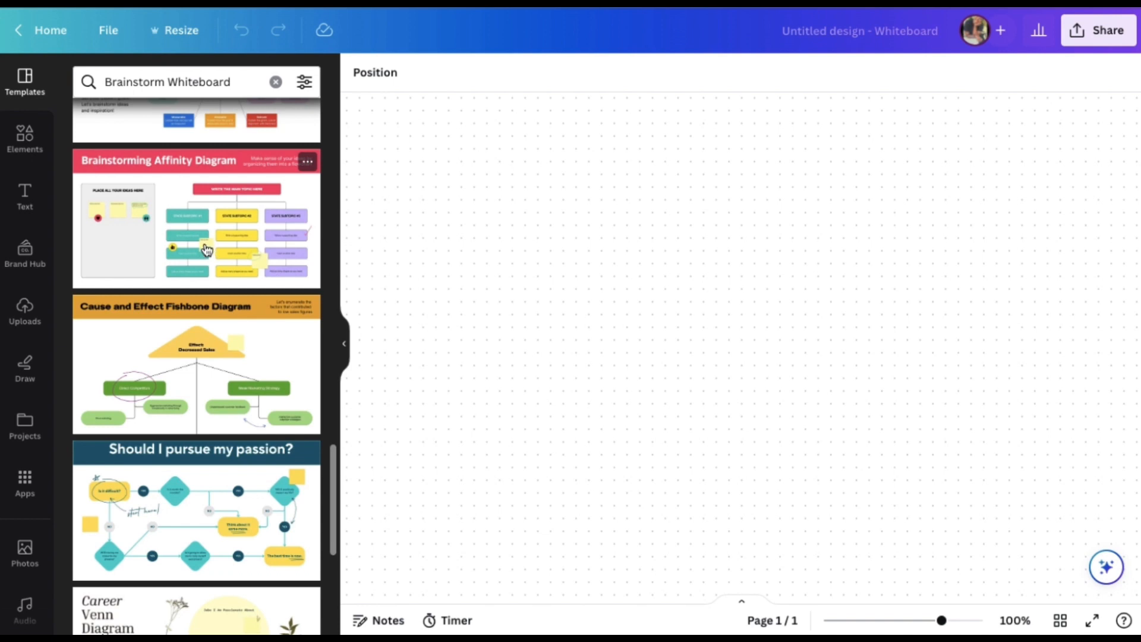
click(207, 248)
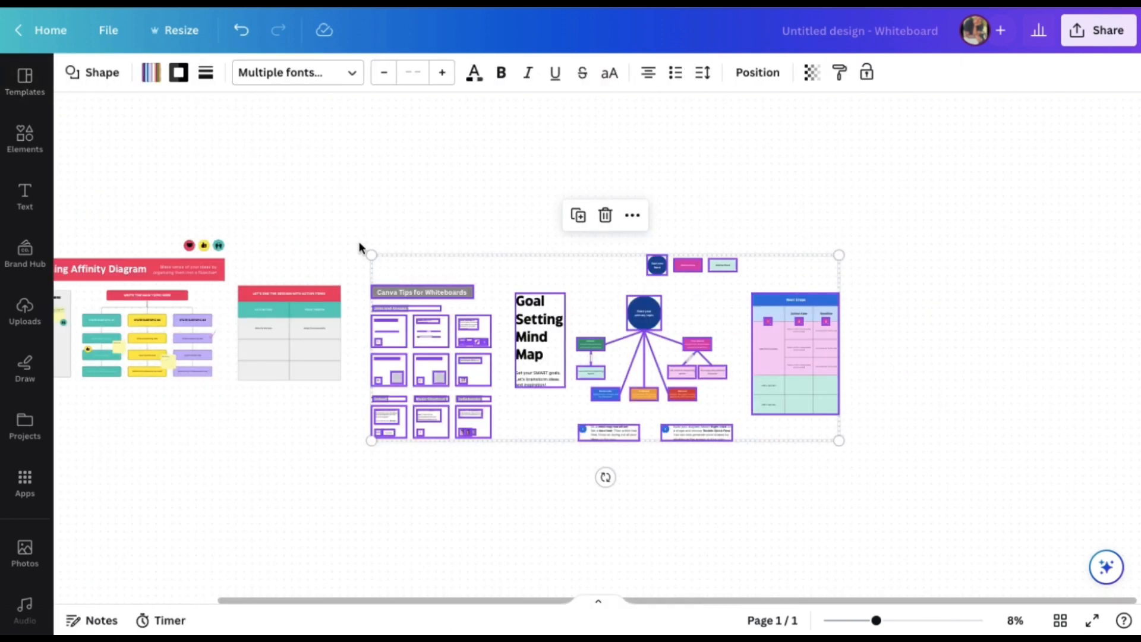
Step: Delete the Goal Setting Mind Map together with its tips block and main goals table from the whiteboard
click(441, 217)
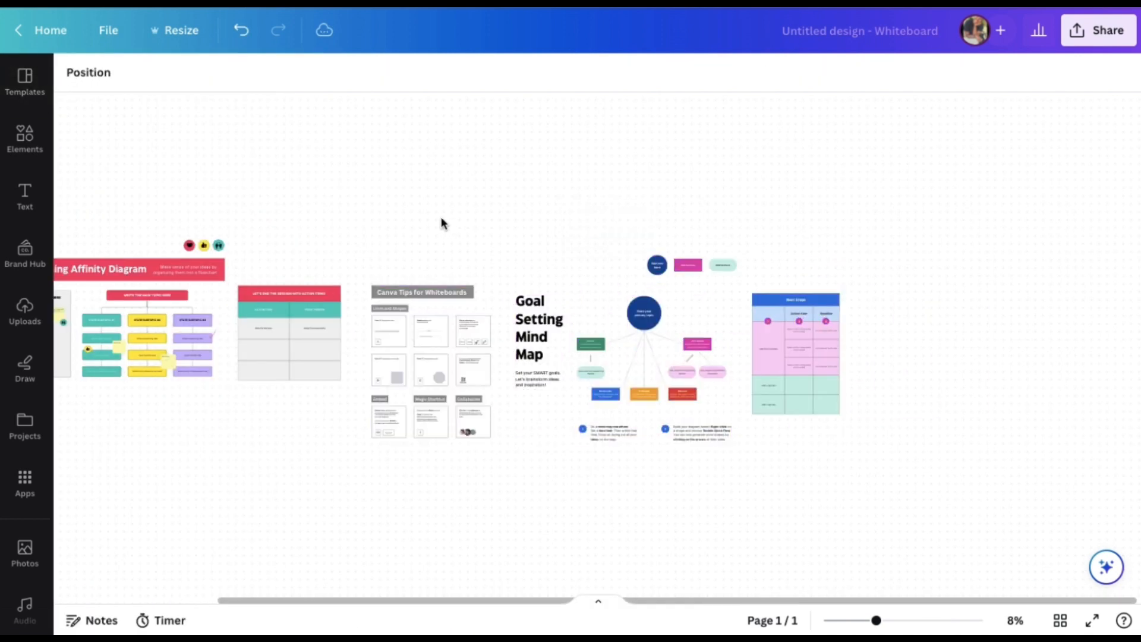
drag(428, 288, 858, 459)
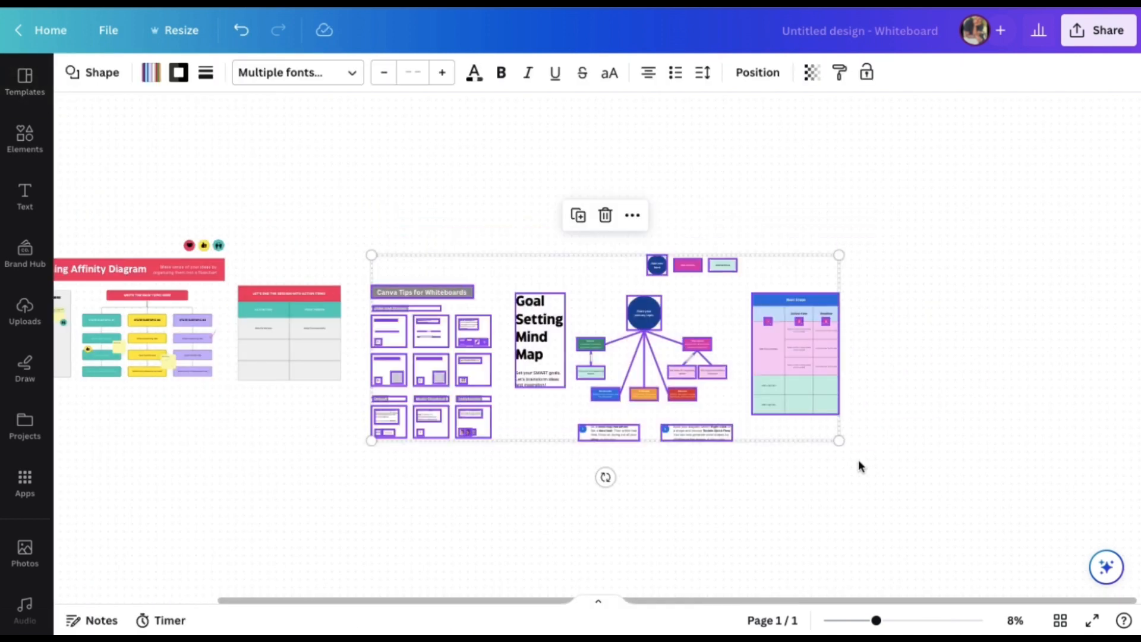
key(Delete)
Step: Replace the whiteboard's banner title "Brainstorming Affinity Diagram" with "123 Appletree"
drag(712, 602, 329, 604)
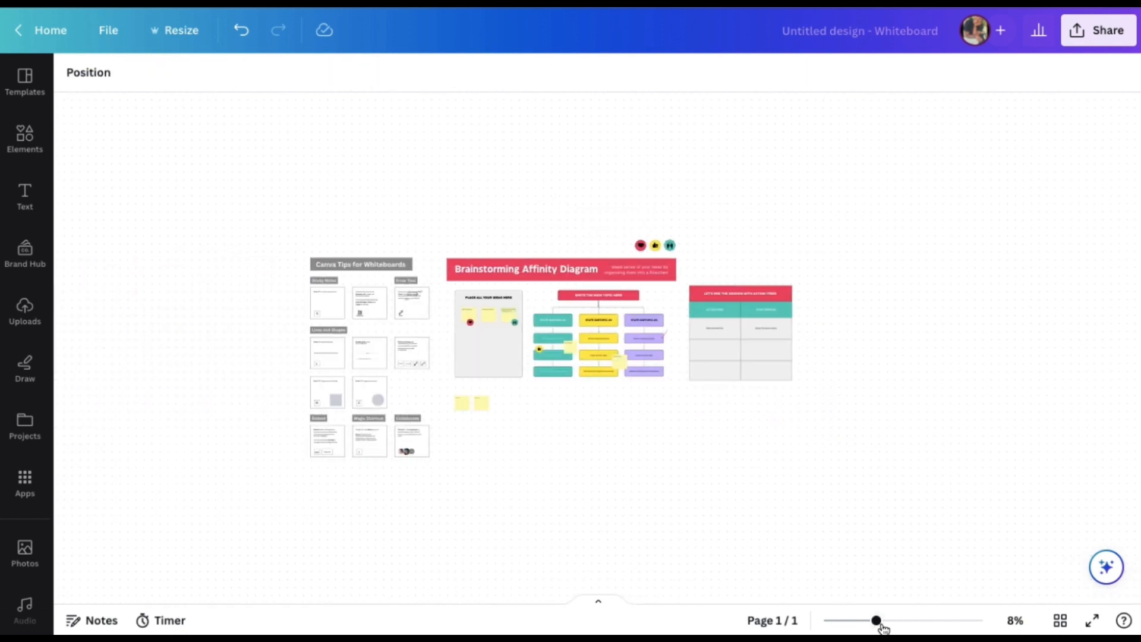
drag(883, 627, 896, 628)
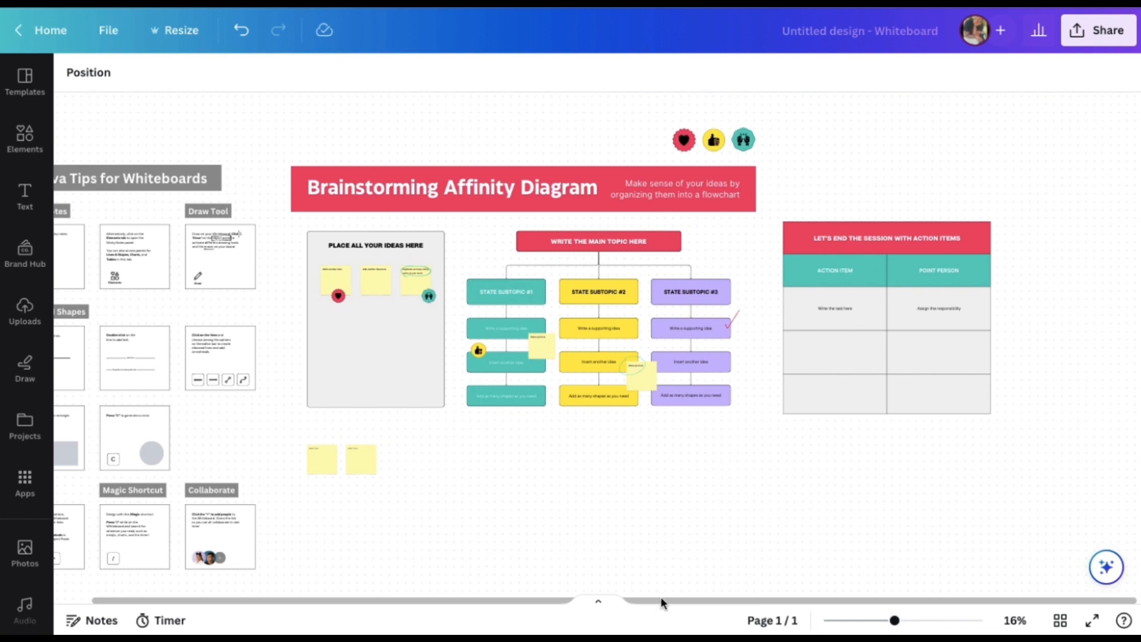
drag(661, 599, 565, 601)
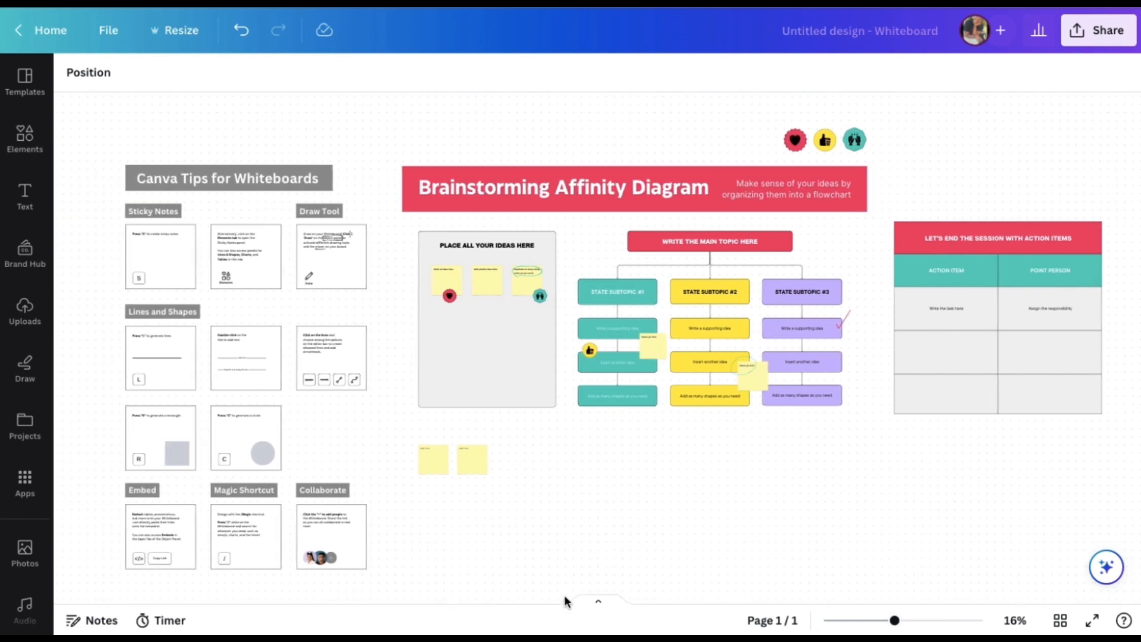
click(537, 193)
triple_click(536, 194)
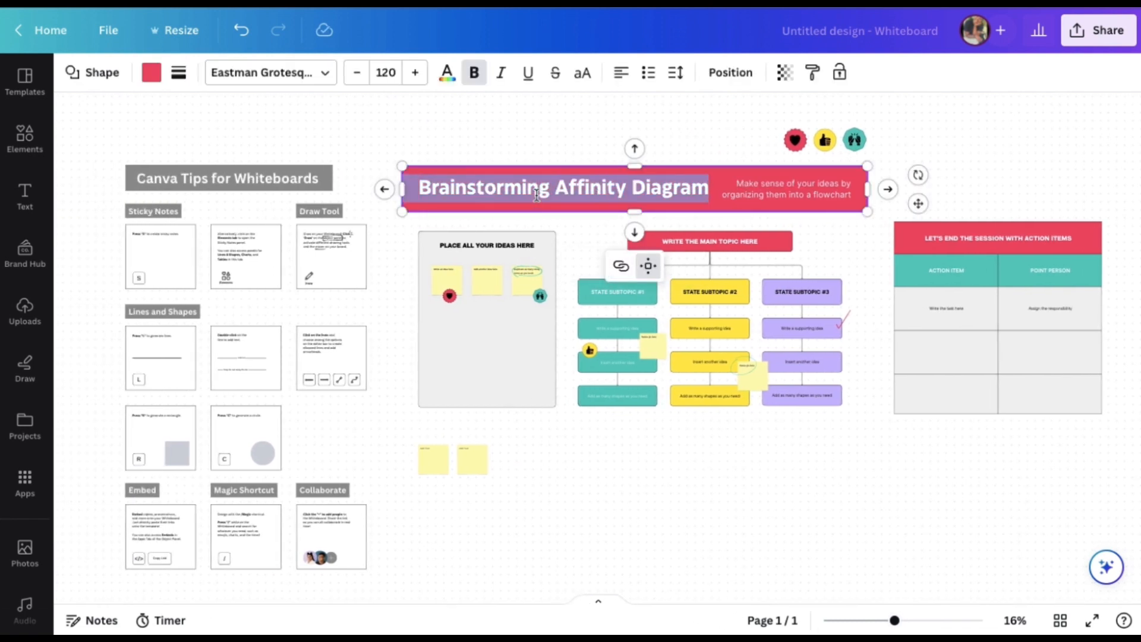
text(123)
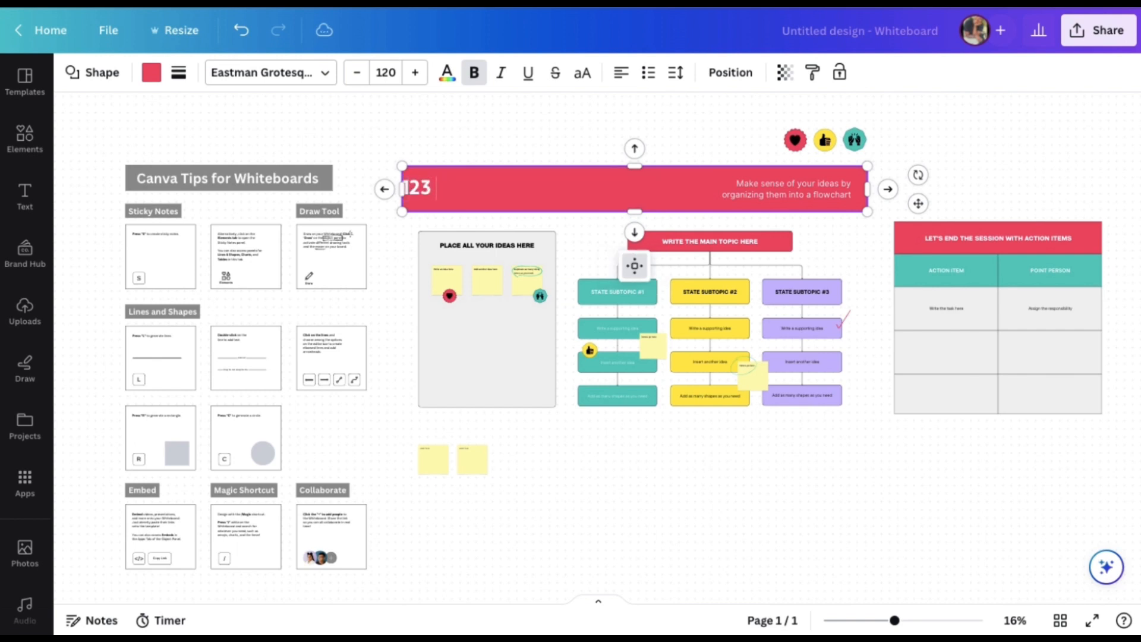
text( Appletree)
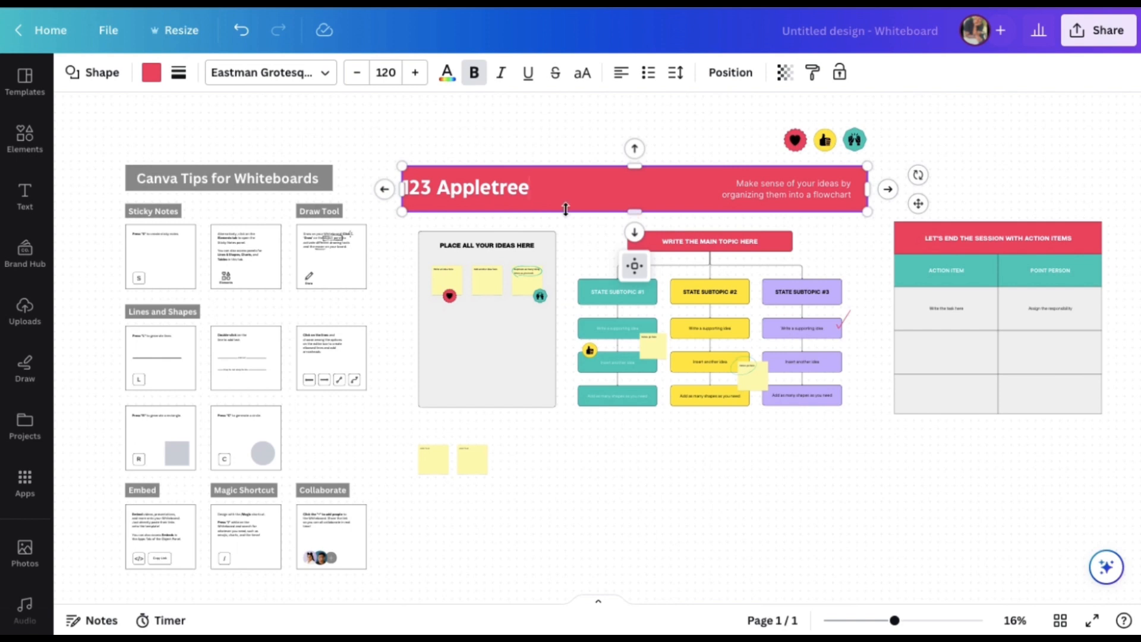
Step: Move the "Write the main topic here" box slightly up and to the left, closer to the title banner
double_click(672, 240)
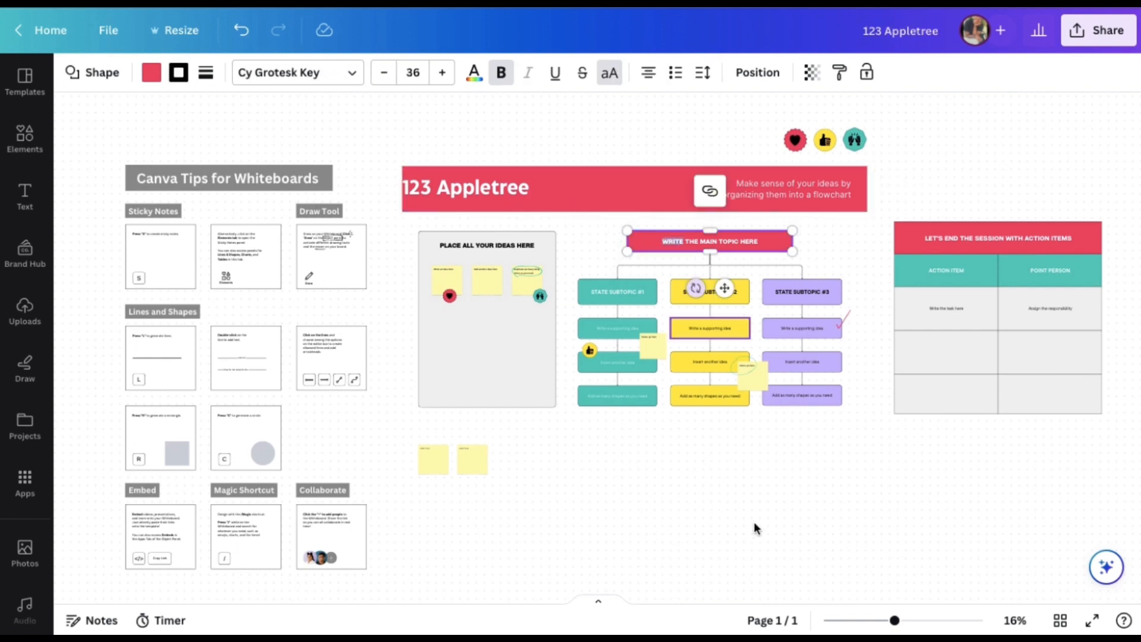
click(807, 571)
drag(891, 619, 916, 623)
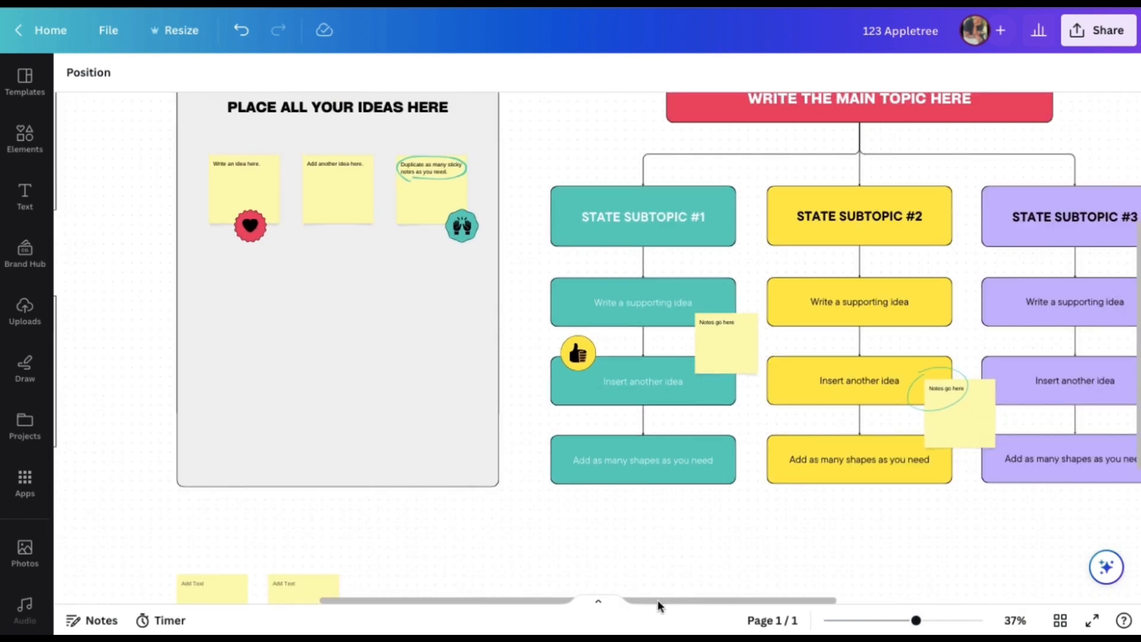
drag(657, 600, 724, 600)
scroll(701, 466, up, 2)
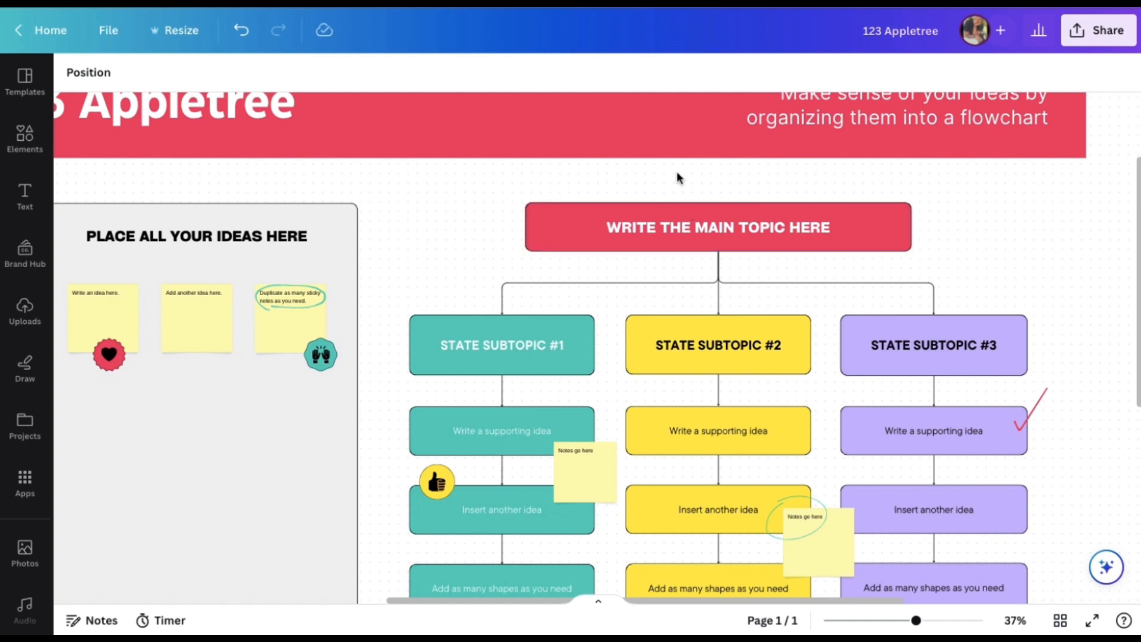
mouse_move(707, 216)
mouse_down()
mouse_move(615, 187)
mouse_move(794, 210)
mouse_move(805, 185)
mouse_move(608, 202)
mouse_move(738, 192)
mouse_move(723, 168)
mouse_move(685, 199)
mouse_move(699, 197)
mouse_up()
drag(915, 620, 901, 621)
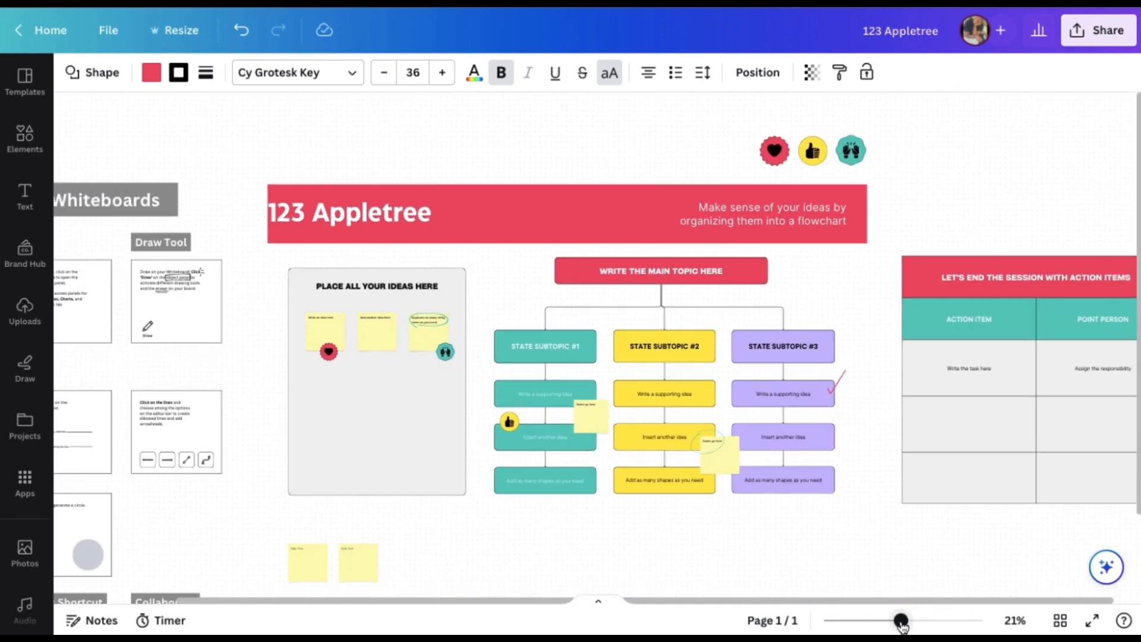
scroll(802, 413, down, 1)
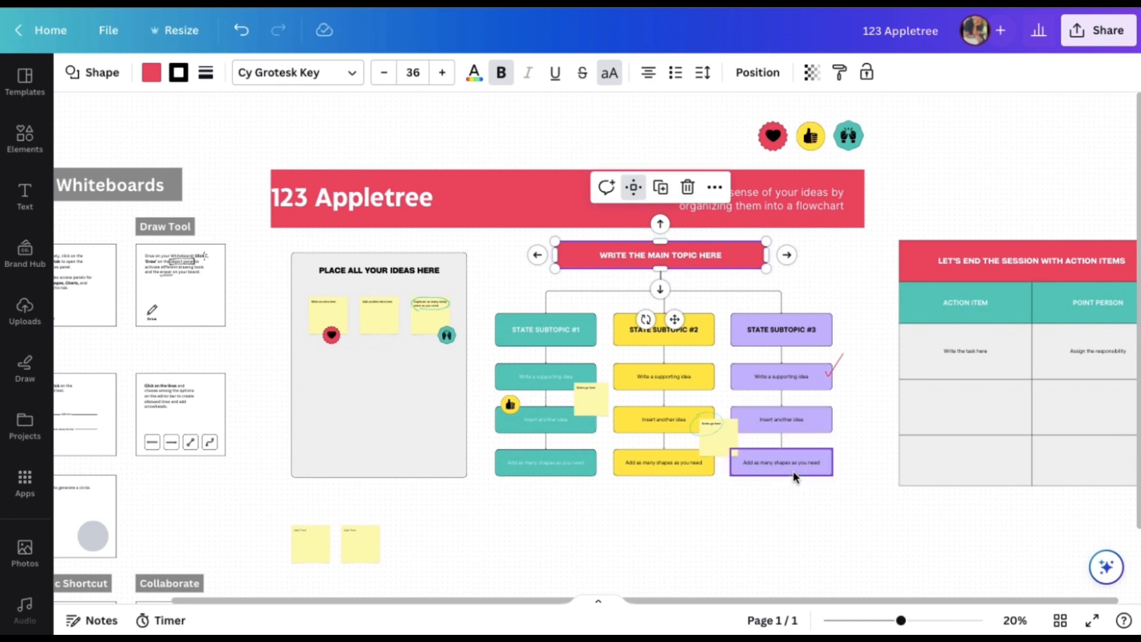
Step: Move the purple, yellow and teal "Add as many shapes as you need" boxes out of their columns into the space below the flowchart
drag(792, 471, 933, 572)
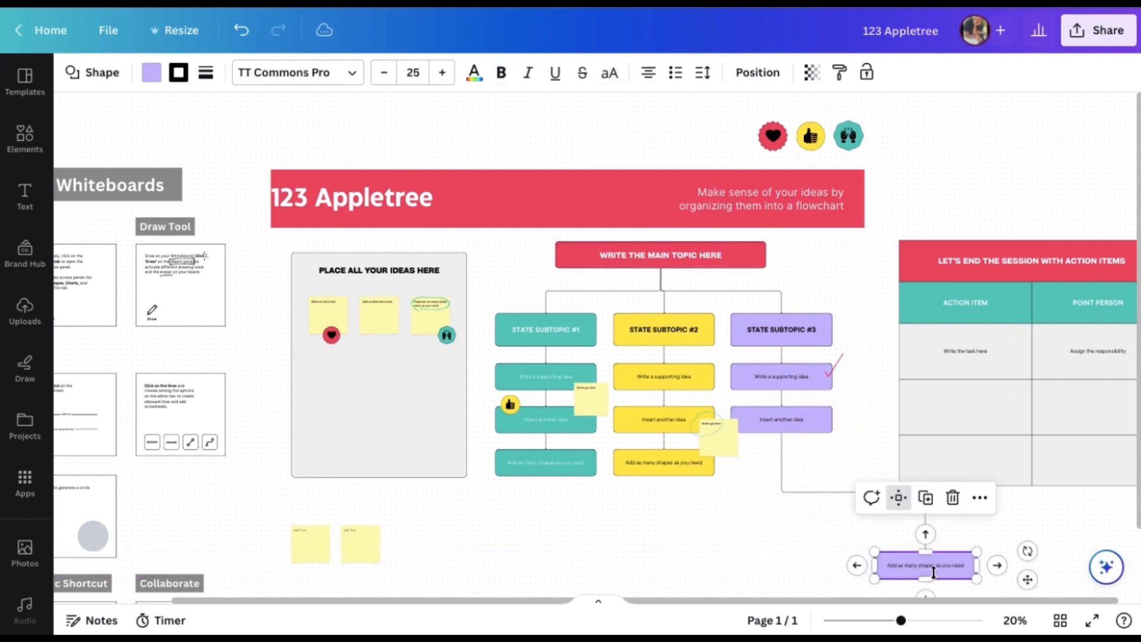
scroll(747, 456, down, 3)
drag(677, 358, 612, 542)
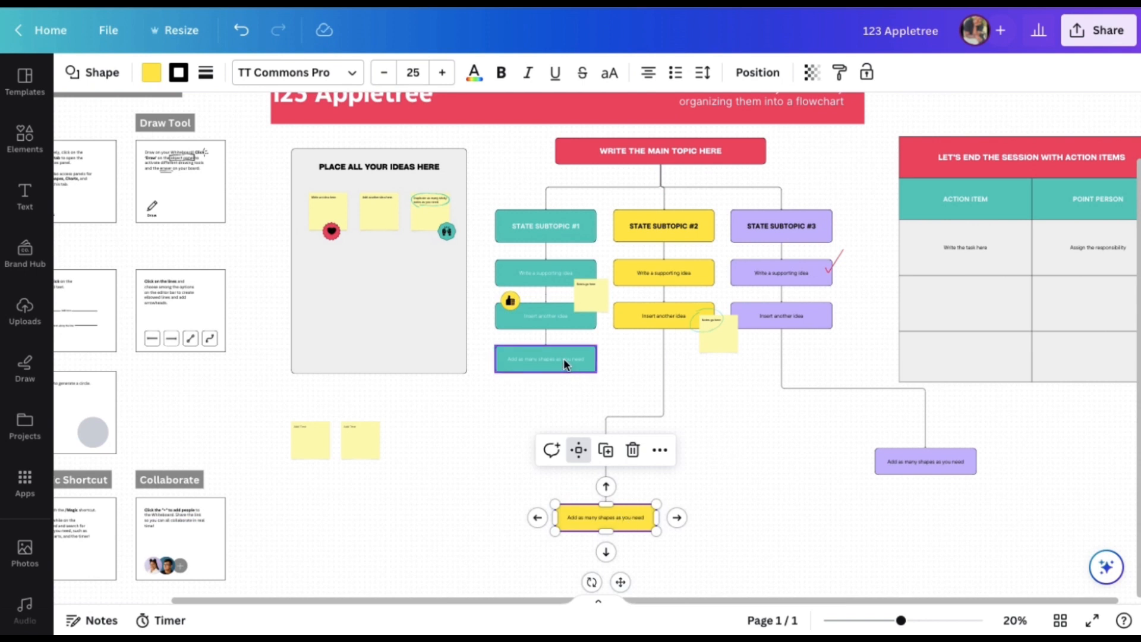
drag(563, 365, 475, 531)
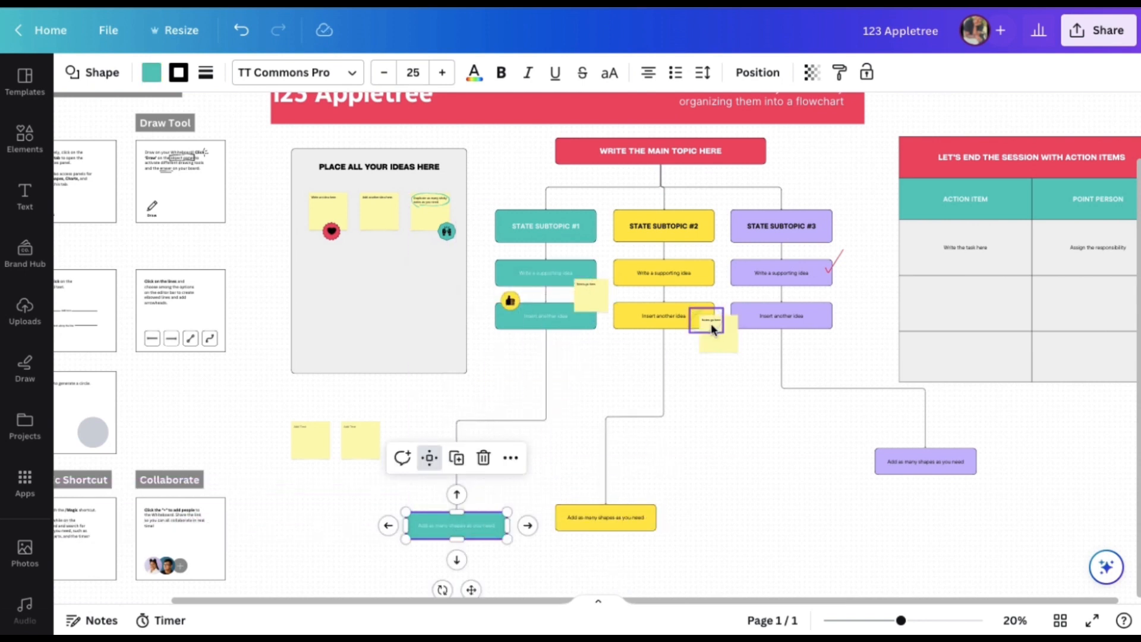
Step: Enlarge the "Notes go here" sticky note from the yellow column and place it below the subtopic #3 column
drag(724, 344, 855, 336)
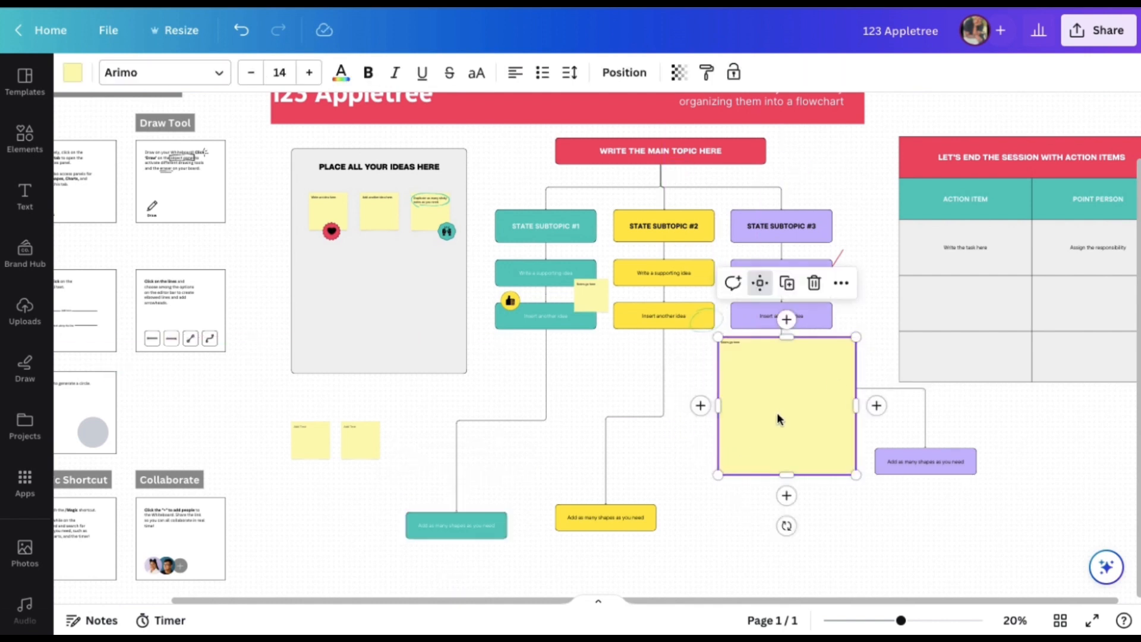
drag(776, 412, 815, 471)
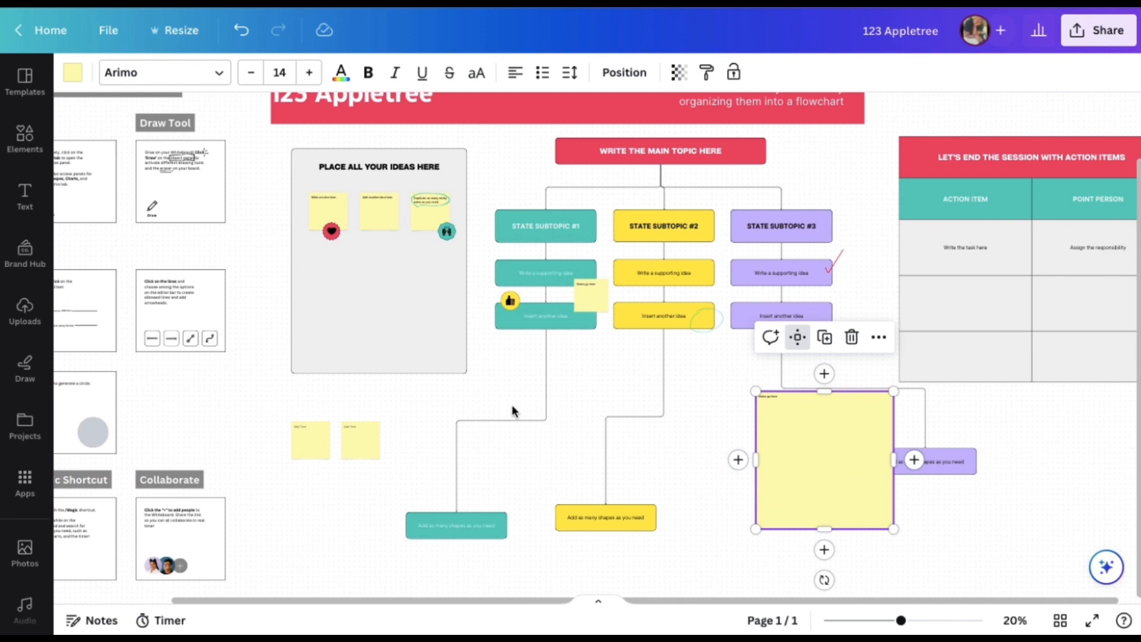
Step: Narrow the grey "Place all your ideas here" panel to about a third of its width
click(416, 324)
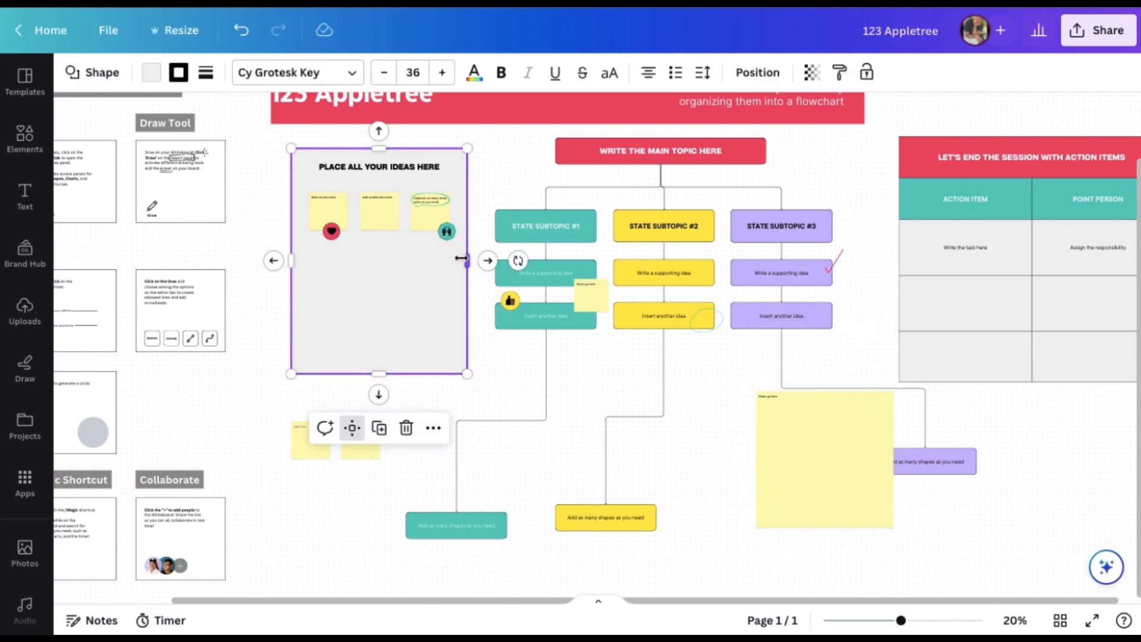
drag(461, 257, 348, 260)
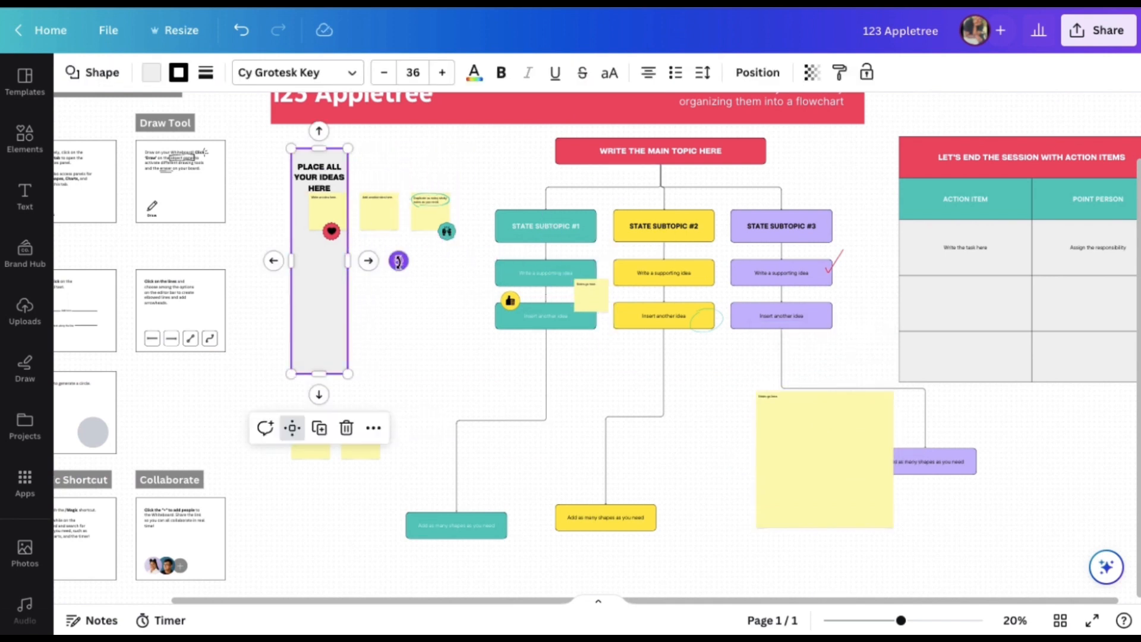
click(405, 284)
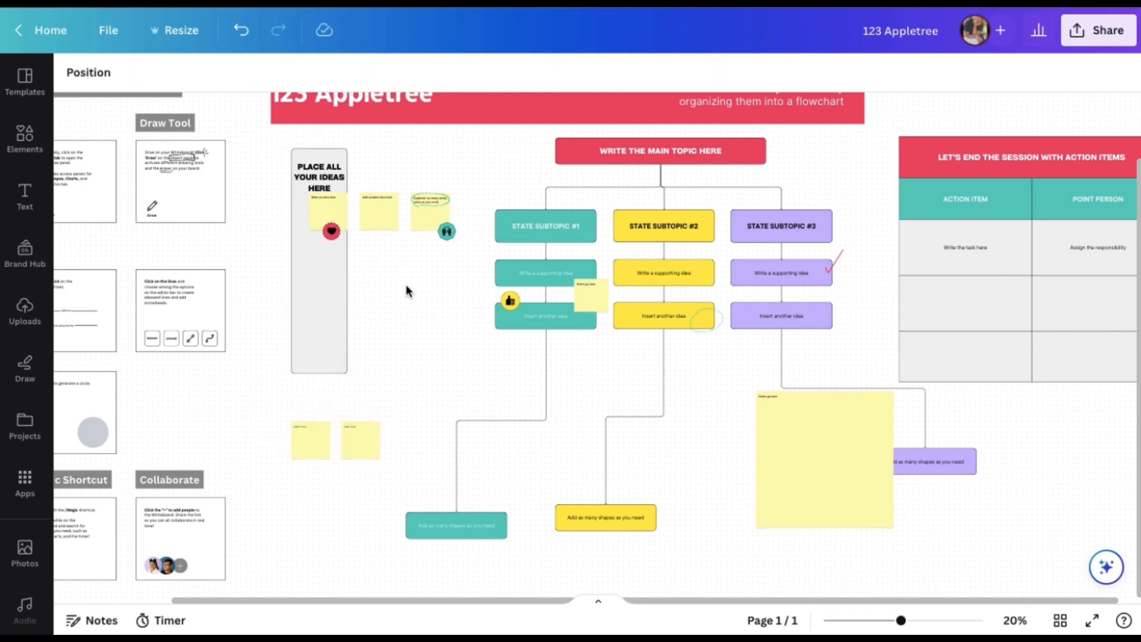
Step: Enlarge the red heart badge above the title banner slightly
scroll(405, 284, up, 2)
scroll(405, 284, up, 3)
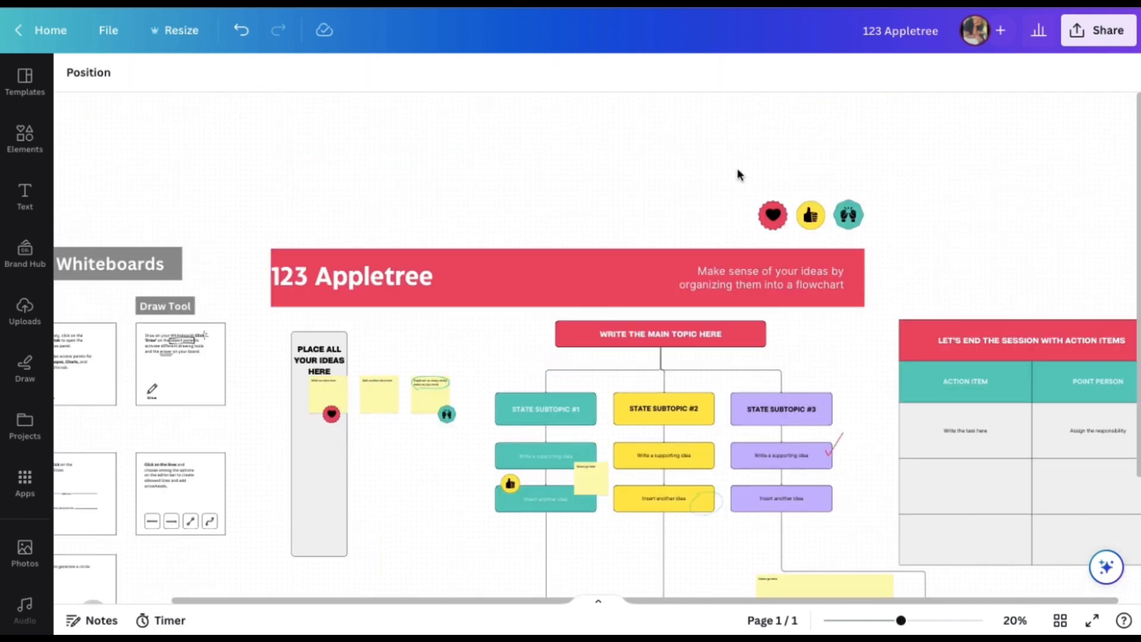
click(769, 213)
drag(757, 199, 748, 192)
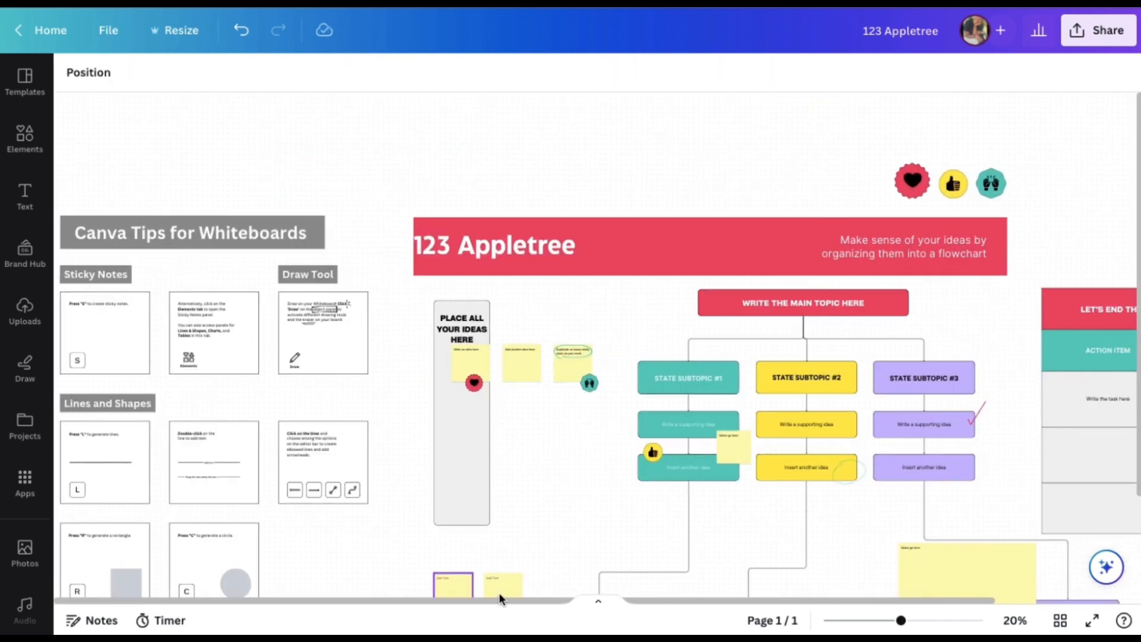
Step: Draw a large red marker scribble of zigzags and loops across the sticky notes and boxes below the flowchart
drag(498, 594, 599, 584)
scroll(577, 437, down, 3)
scroll(578, 442, down, 4)
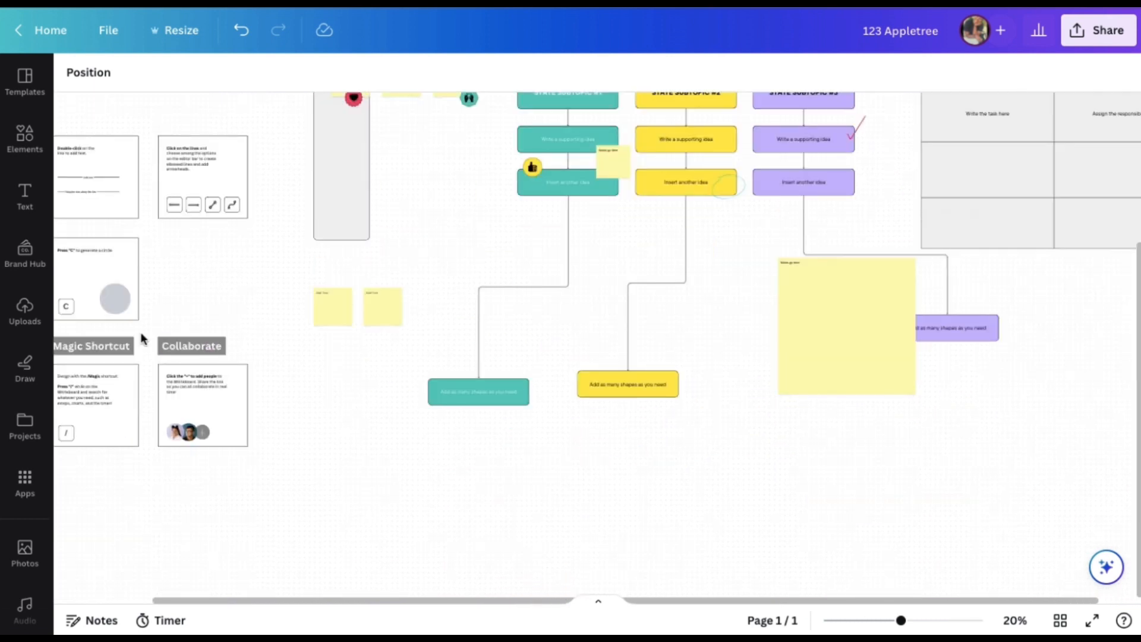
click(14, 374)
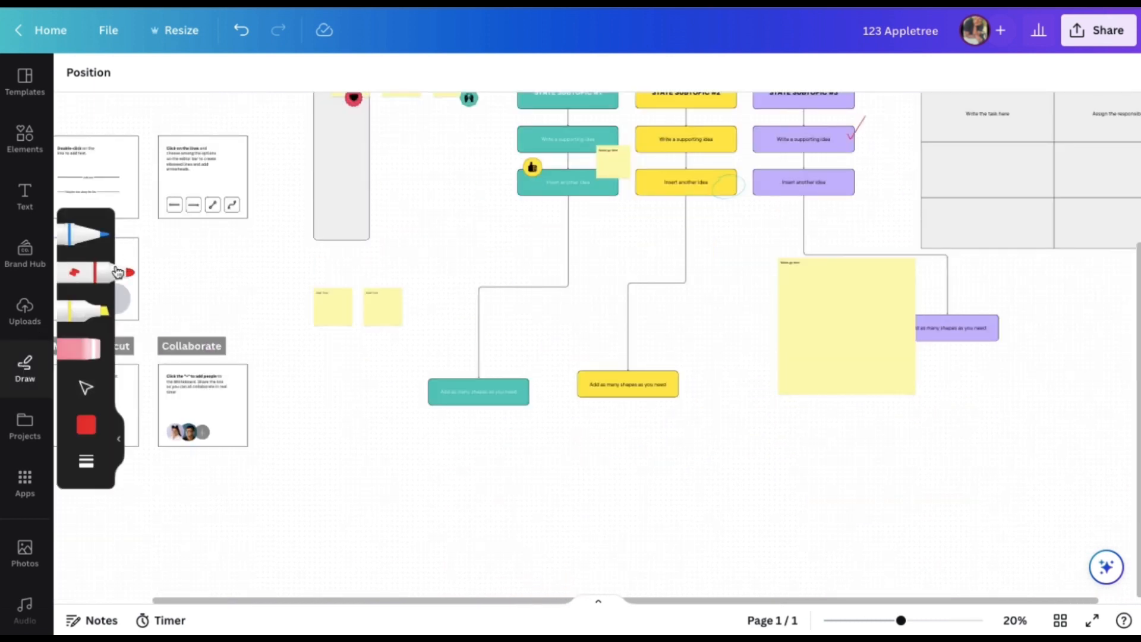
click(112, 279)
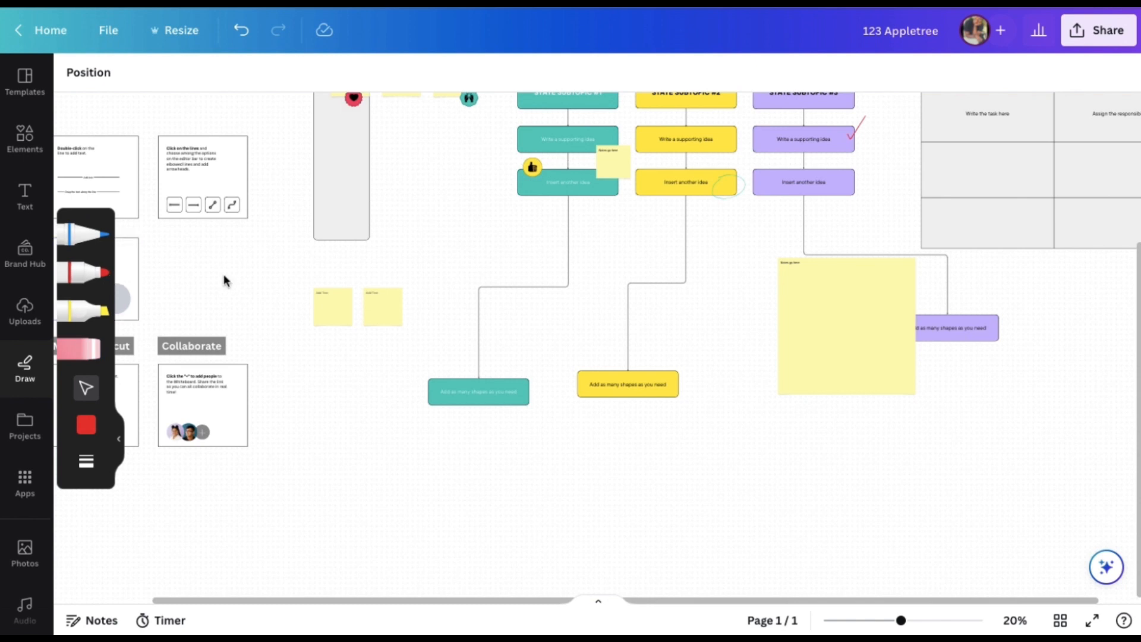
click(86, 425)
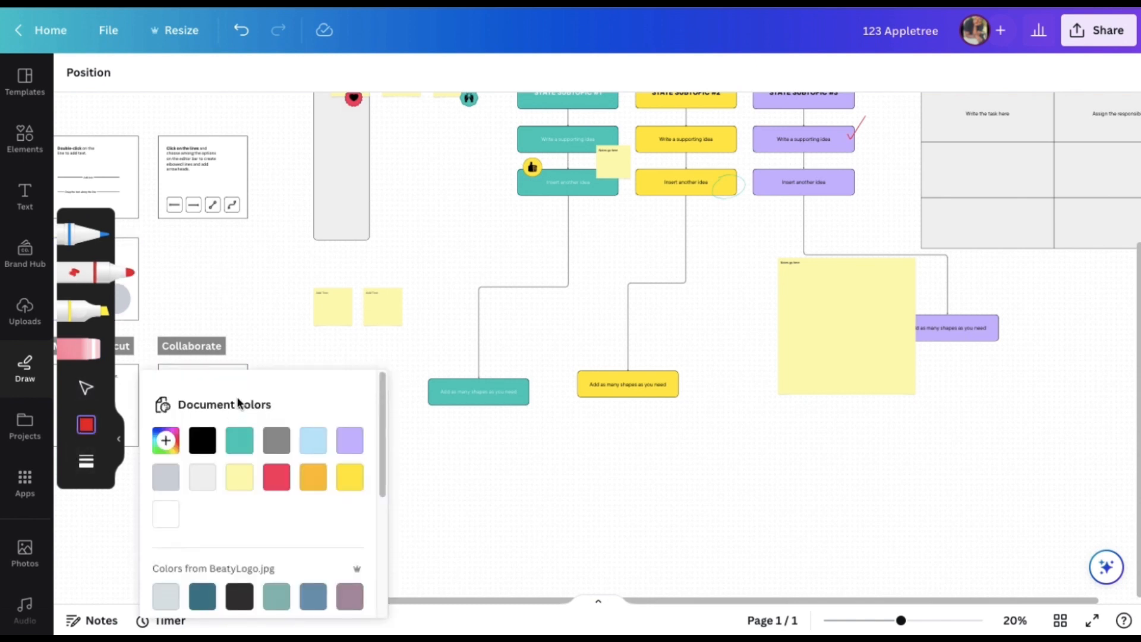
mouse_move(196, 330)
mouse_down()
mouse_move(267, 301)
mouse_move(316, 265)
mouse_move(394, 240)
mouse_move(781, 342)
mouse_move(651, 499)
mouse_move(681, 325)
mouse_move(715, 502)
mouse_move(665, 389)
mouse_move(501, 374)
mouse_move(294, 435)
mouse_up()
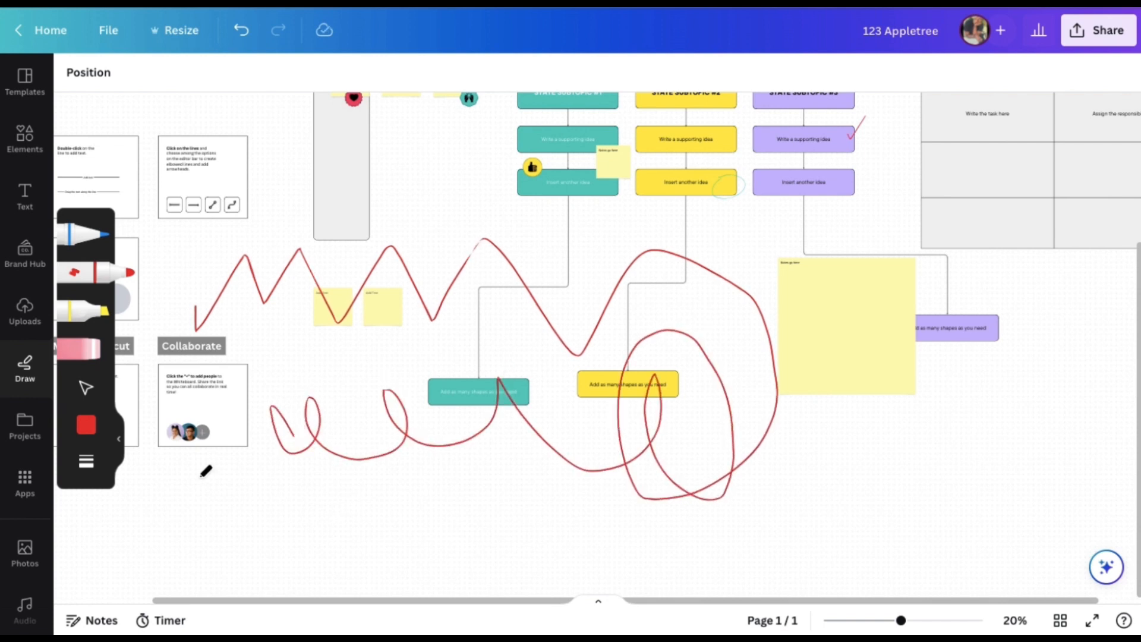
Step: Shrink the red scribble and move it over the lower edge of the Lines and Shapes tips beside the grey panel
click(88, 386)
mouse_move(345, 277)
mouse_down()
mouse_move(545, 324)
mouse_move(436, 356)
mouse_move(442, 348)
mouse_up()
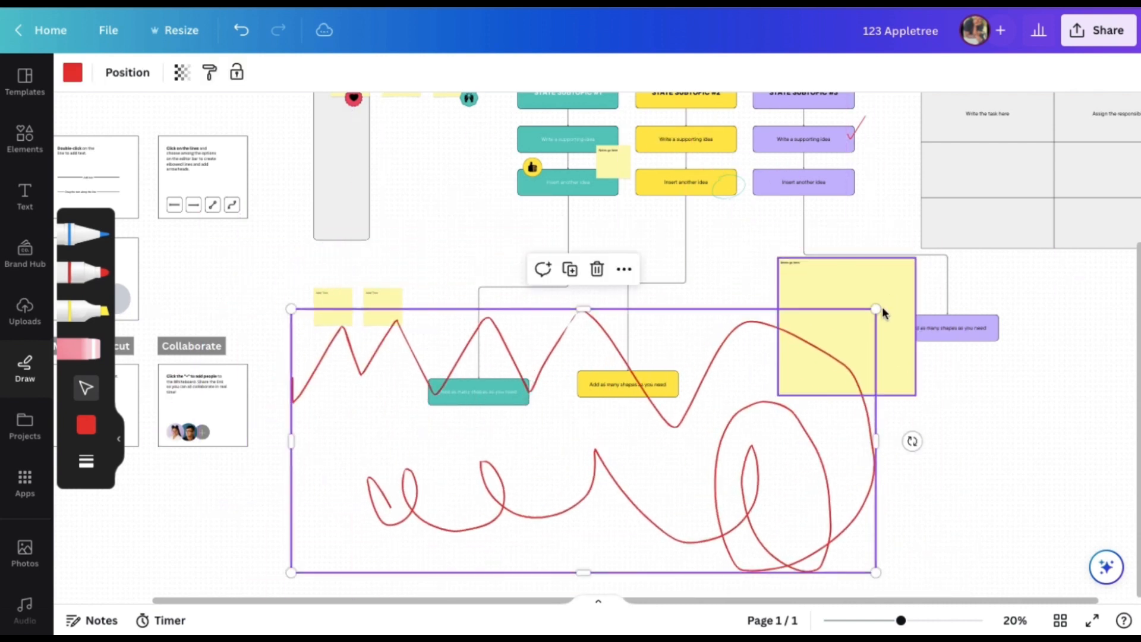
drag(878, 310, 454, 500)
mouse_move(357, 526)
mouse_down()
mouse_move(314, 258)
mouse_move(270, 238)
mouse_up()
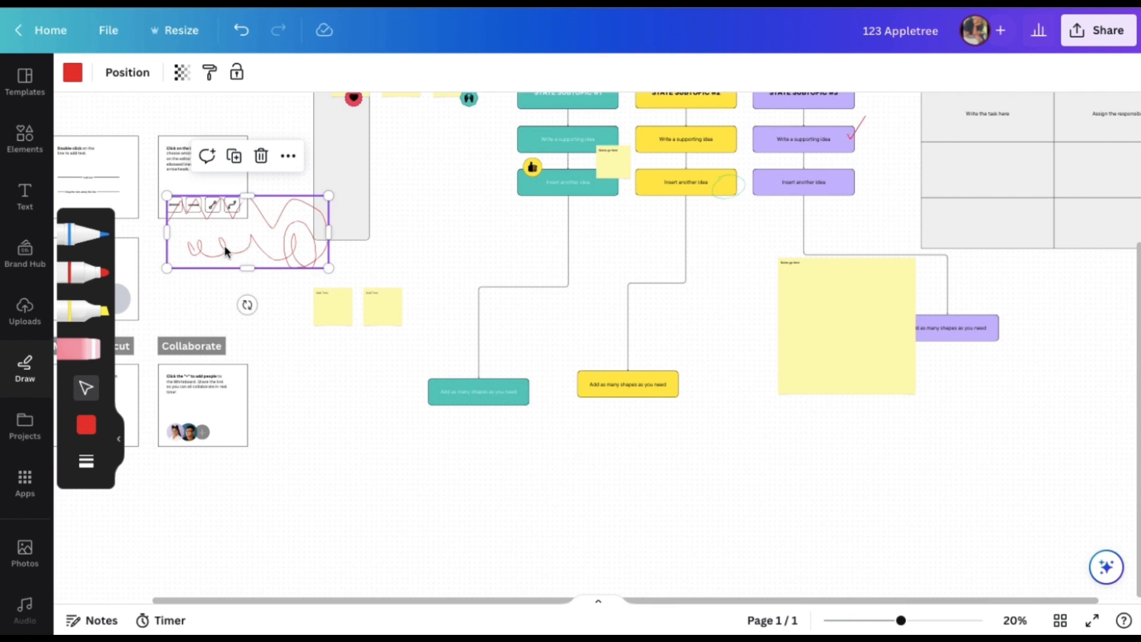
Step: Highlight the Collaborate tip with a yellow zigzag and draw a blue pen circle around the teal box below the flowchart
click(86, 310)
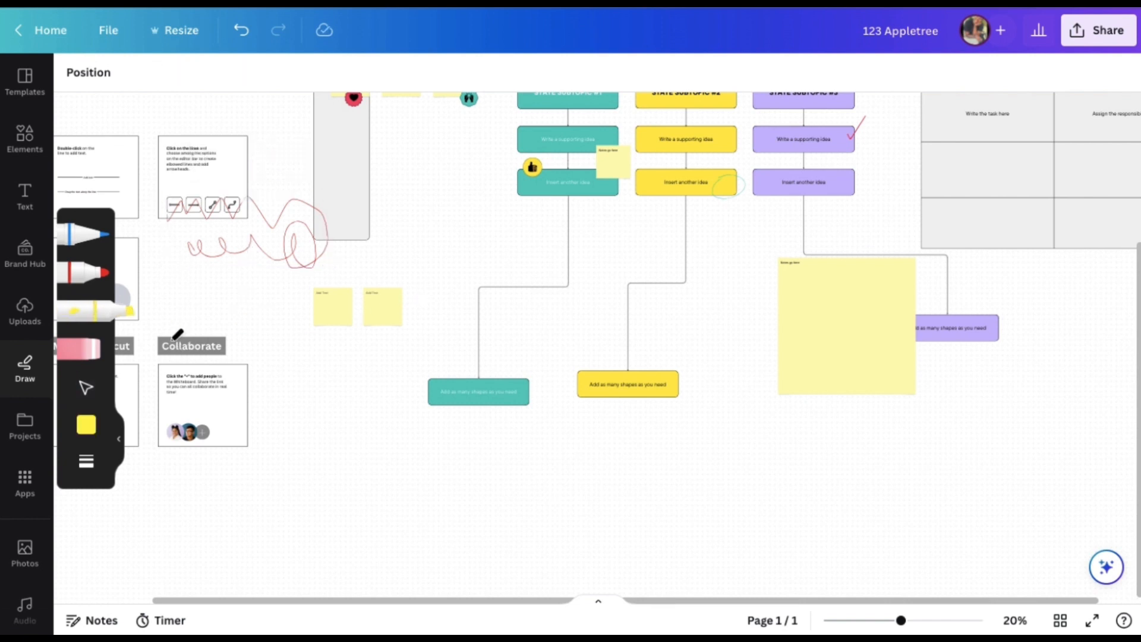
mouse_move(179, 334)
mouse_down()
mouse_move(284, 343)
mouse_move(172, 355)
mouse_move(205, 424)
mouse_move(188, 460)
mouse_move(238, 511)
mouse_up()
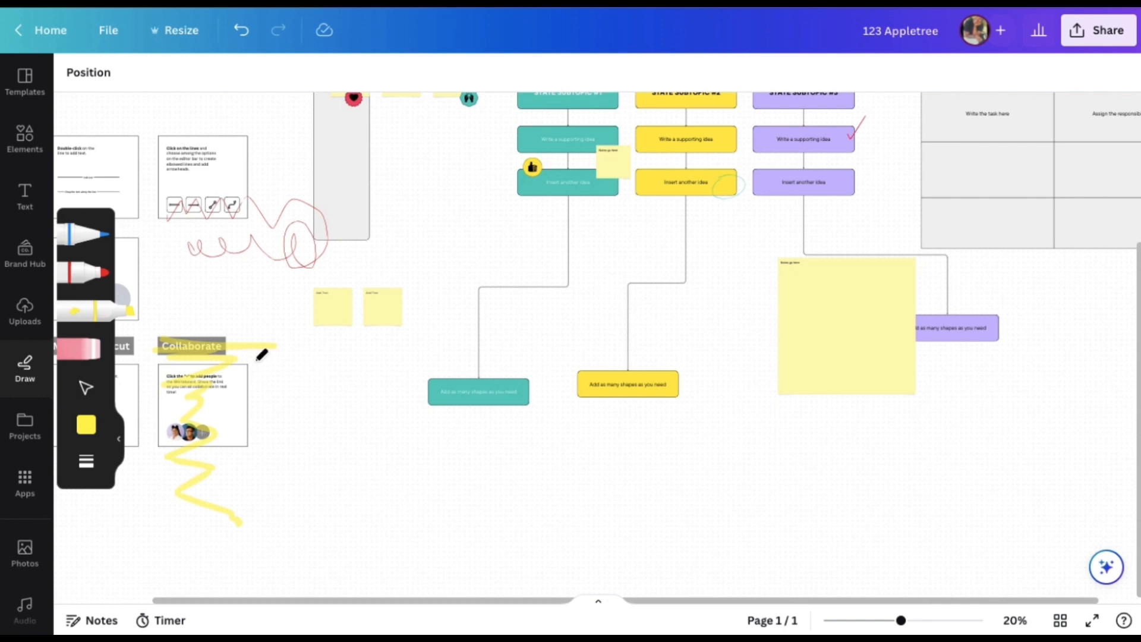
click(83, 234)
mouse_move(490, 268)
mouse_down()
mouse_move(440, 287)
mouse_move(554, 213)
mouse_move(416, 326)
mouse_up()
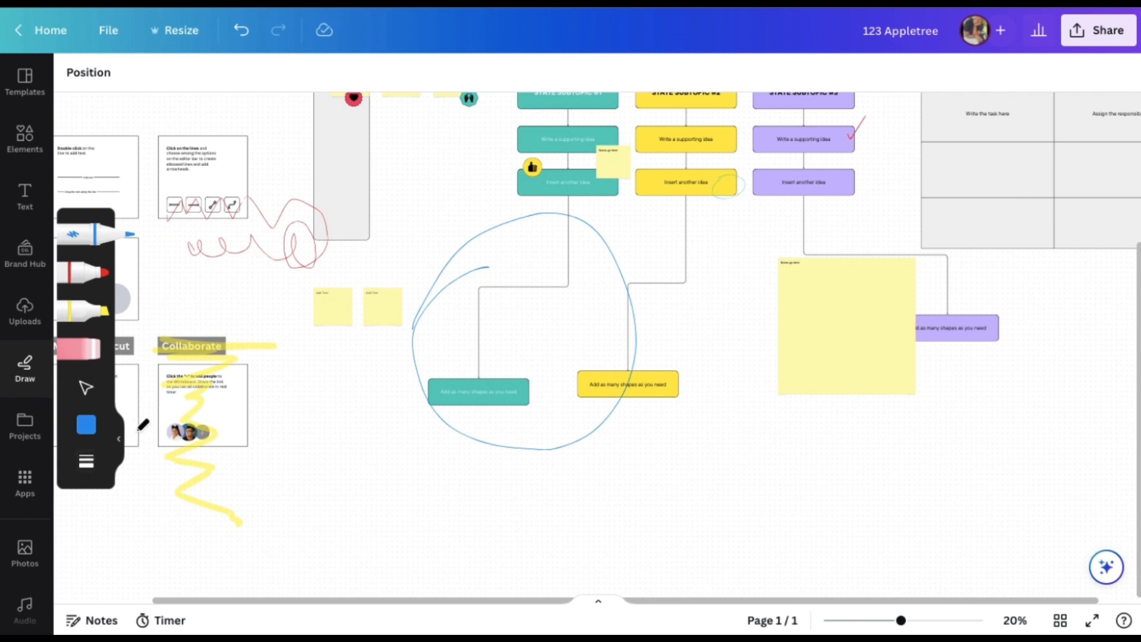
click(119, 439)
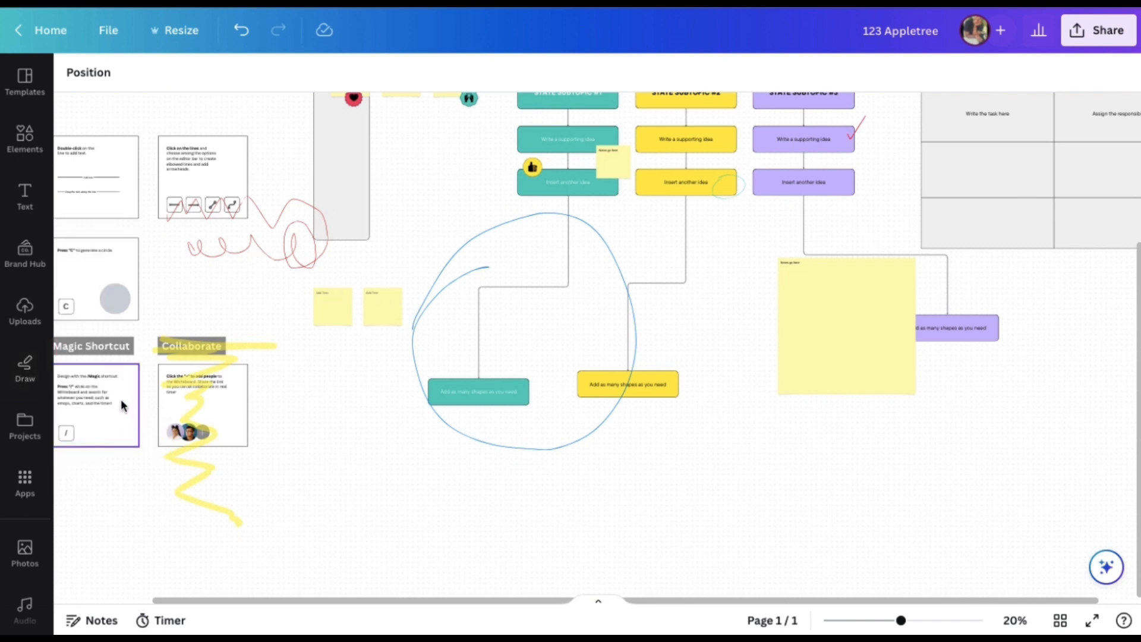
click(222, 384)
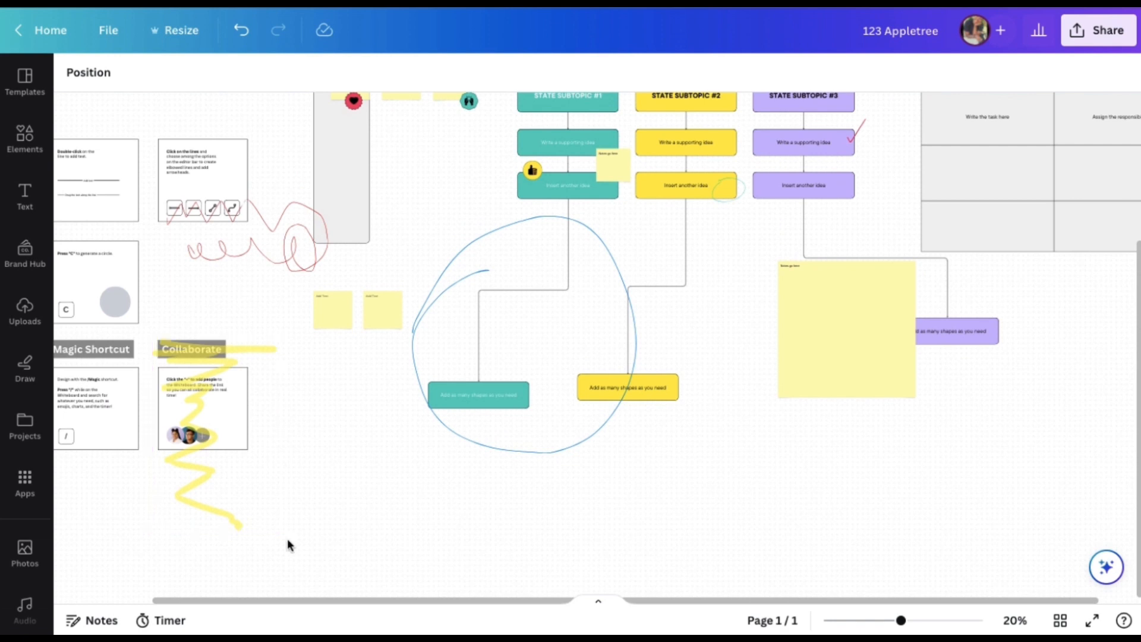
Step: Select everything on the whiteboard, including the drawings, notes, flowchart and tables, and delete it all
drag(904, 620, 878, 620)
drag(166, 138, 1002, 420)
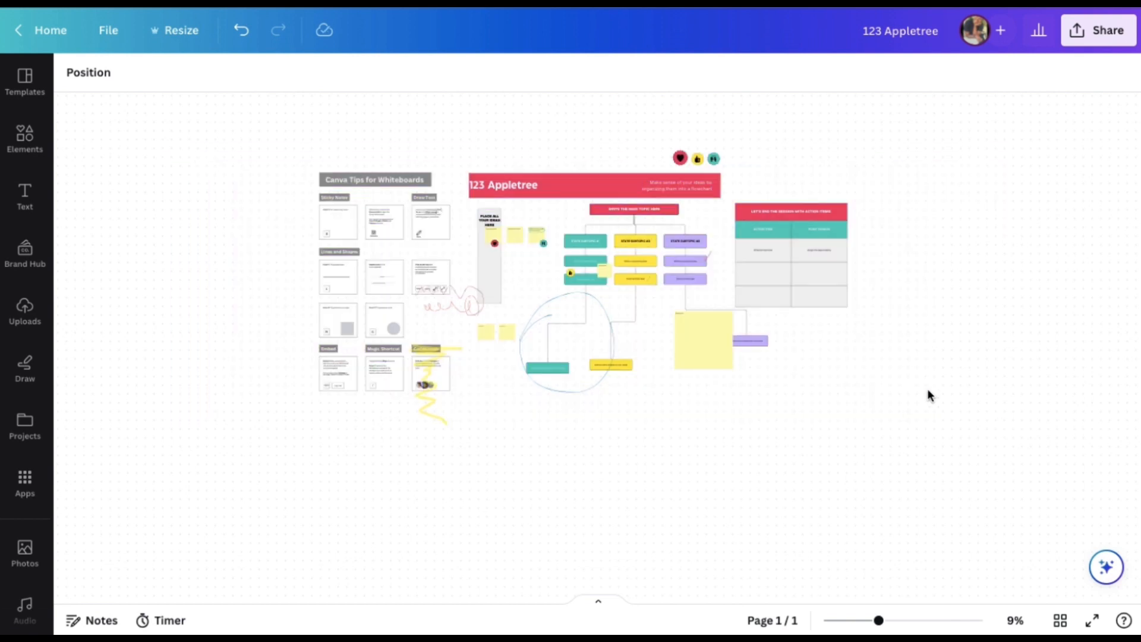
mouse_move(248, 140)
mouse_down()
mouse_move(892, 505)
mouse_move(854, 488)
mouse_up()
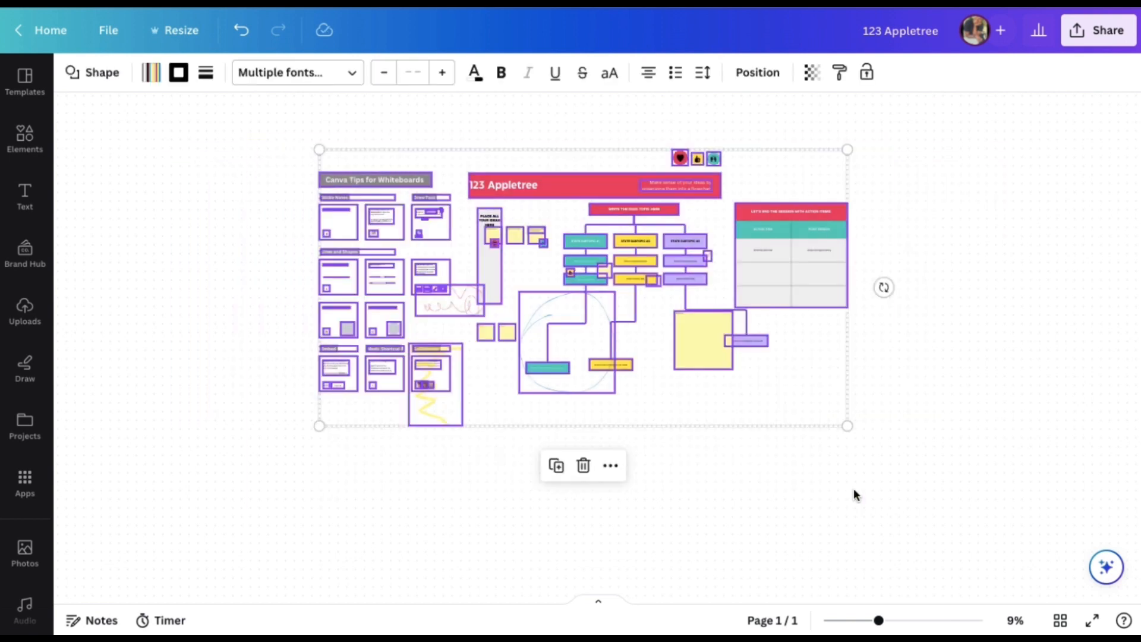
key(Delete)
Step: Add a plain table of three columns and four rows from the elements, enlarge it and place it left of the whiteboard's centre
click(25, 138)
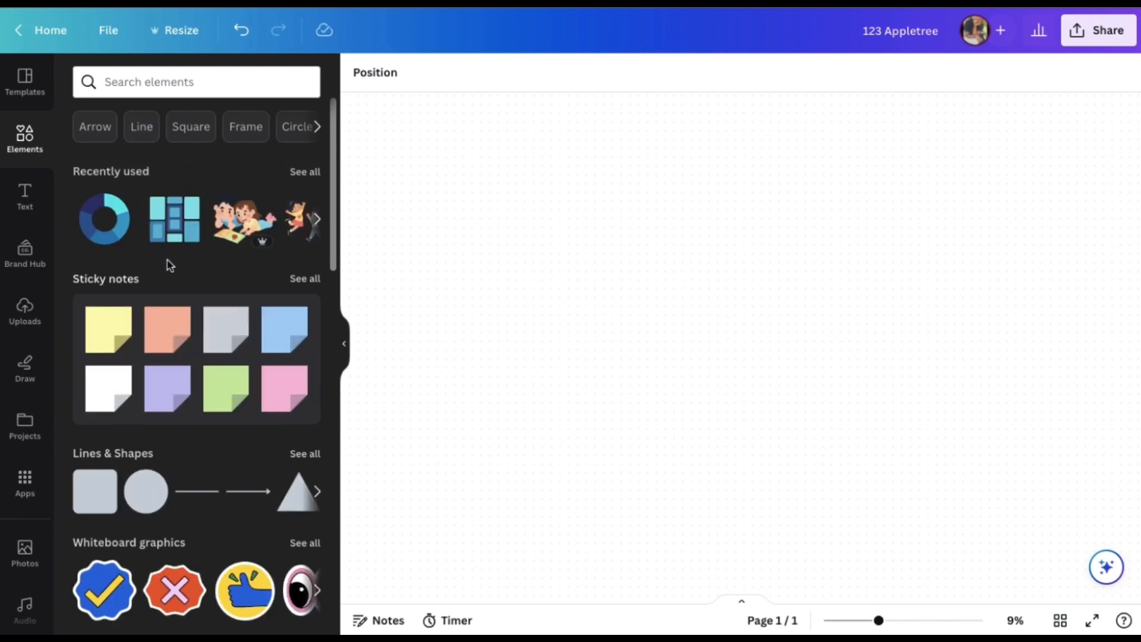
scroll(169, 265, down, 10)
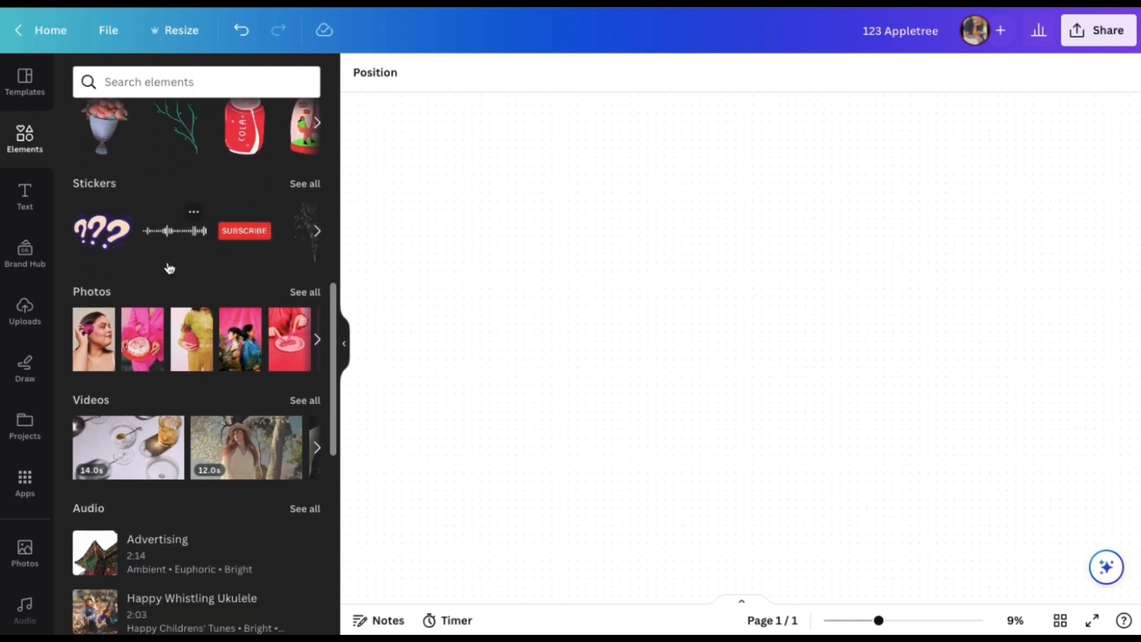
scroll(169, 268, down, 5)
scroll(169, 267, up, 12)
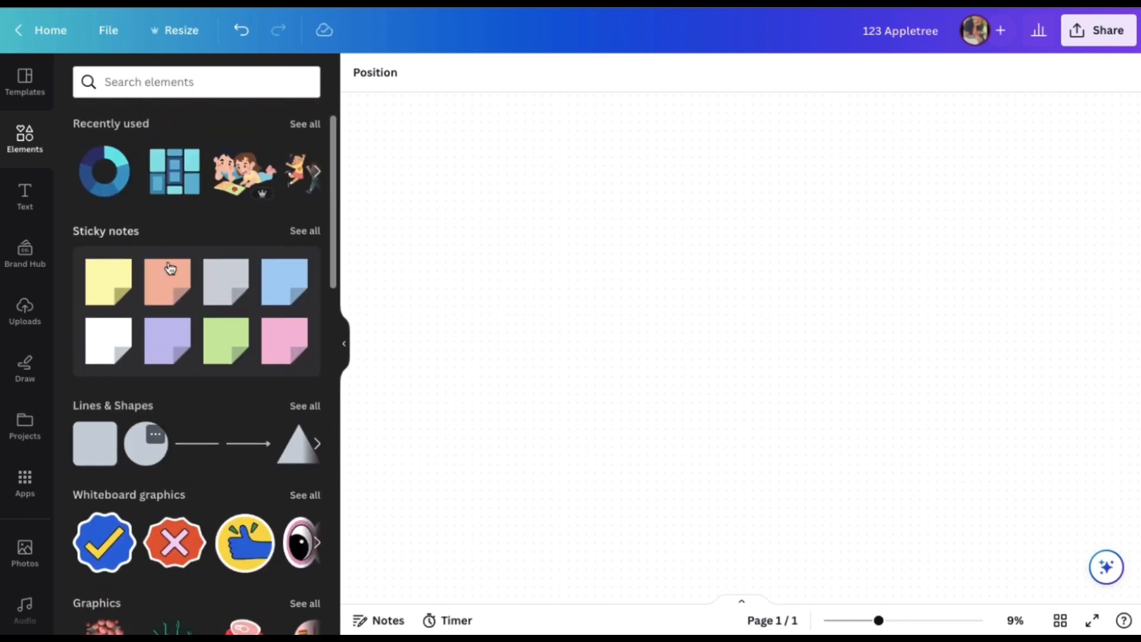
scroll(169, 267, down, 15)
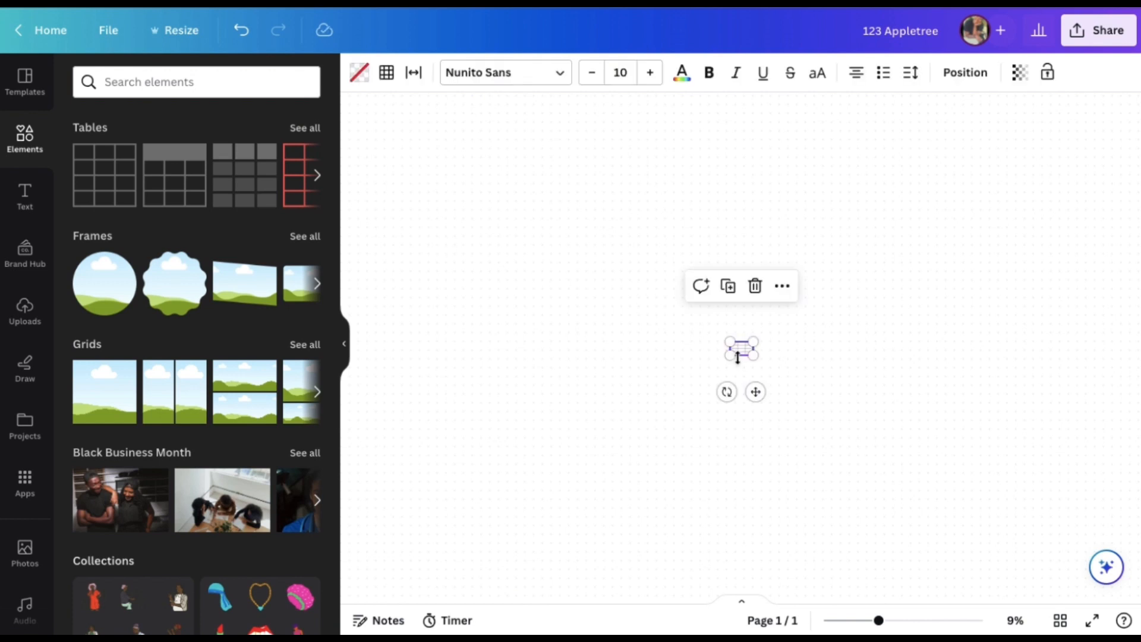
drag(755, 391, 687, 389)
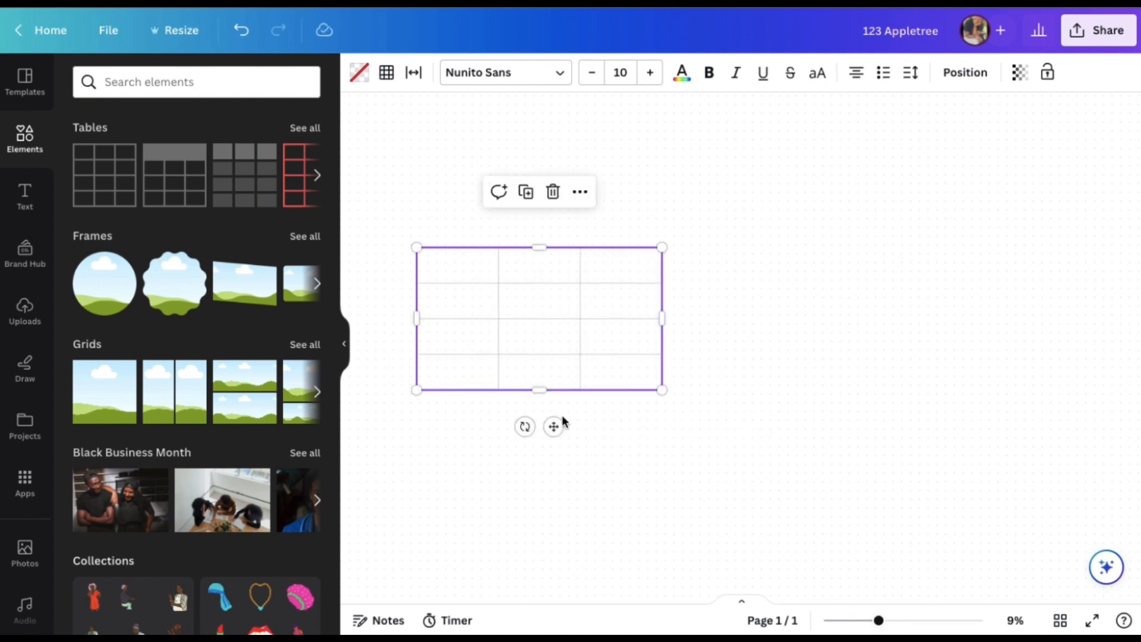
Step: Add a blue sticky note, enlarge it to a big square and place it beside the table's lower right corner
scroll(151, 282, up, 3)
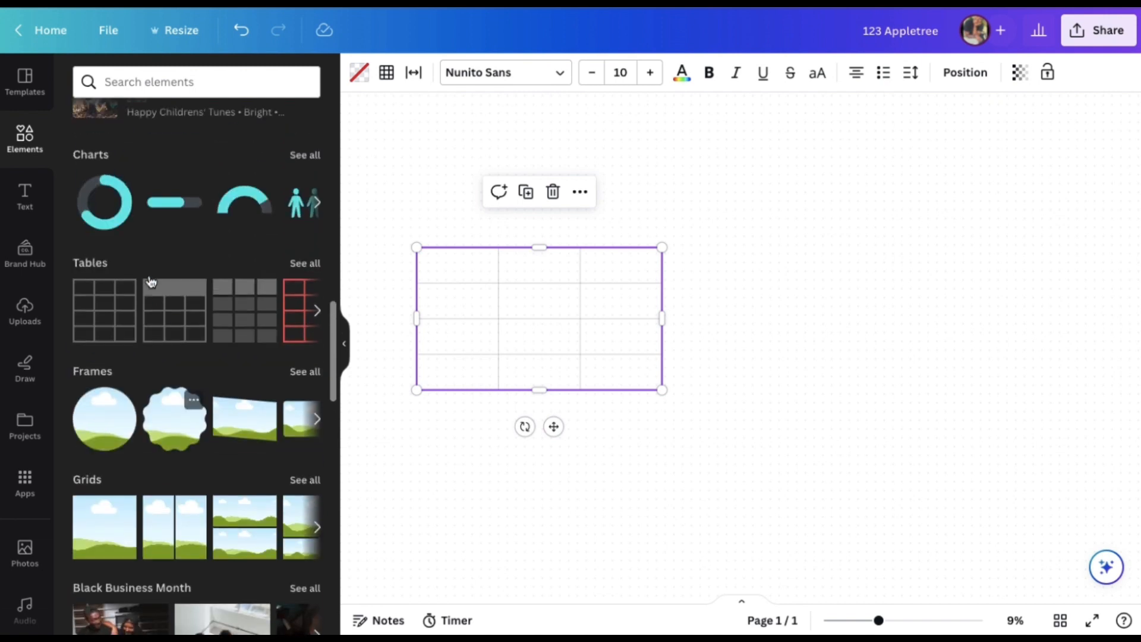
scroll(151, 281, up, 8)
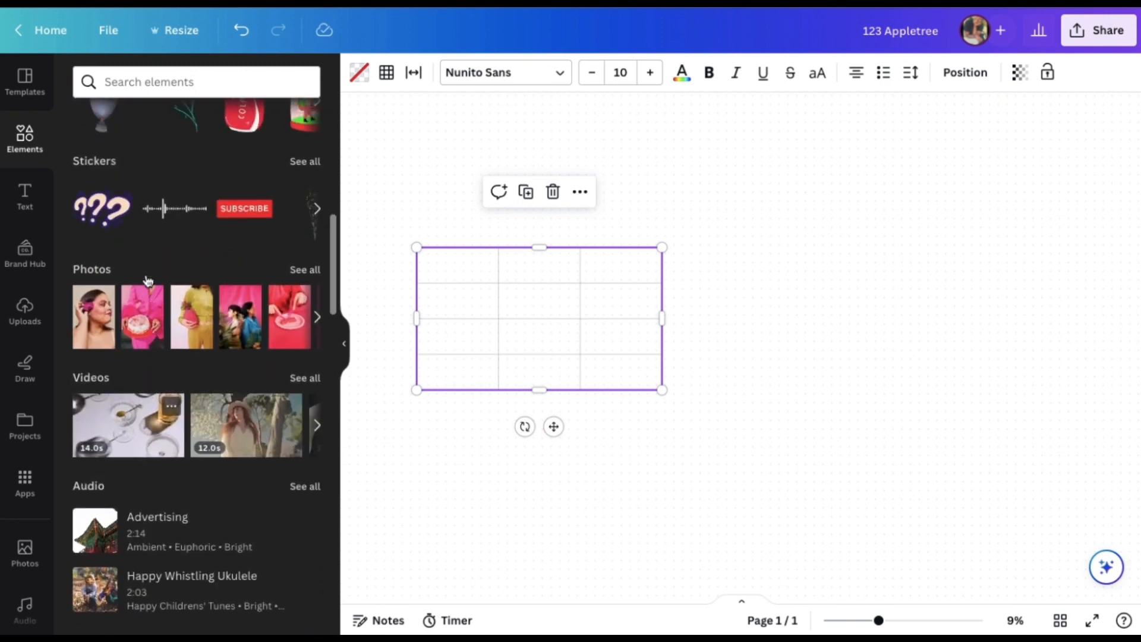
scroll(148, 279, up, 10)
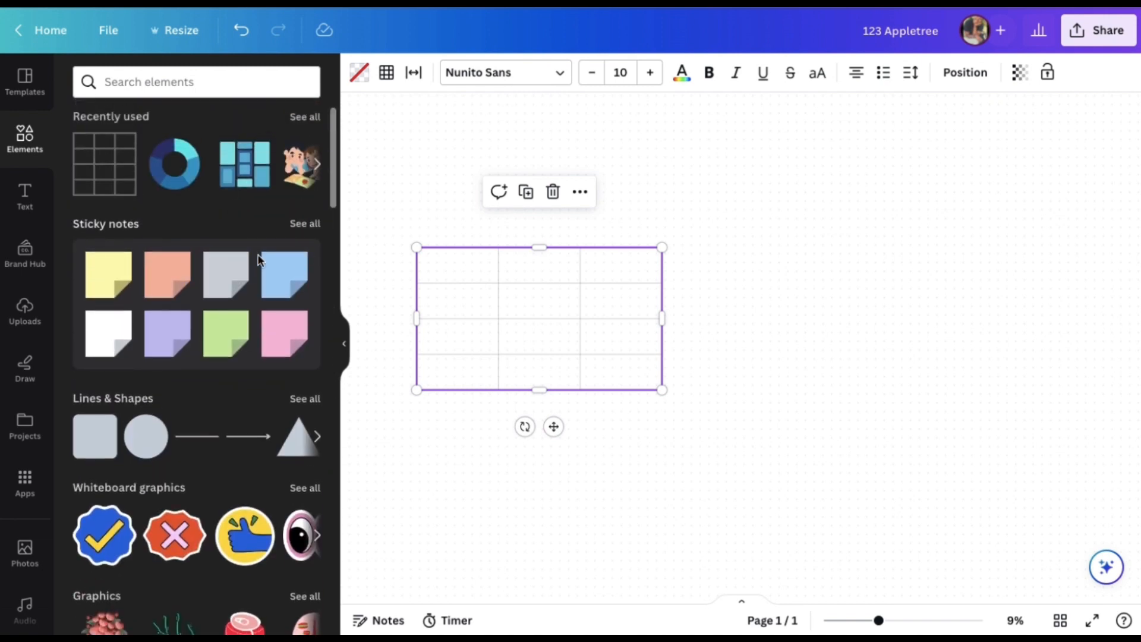
click(272, 262)
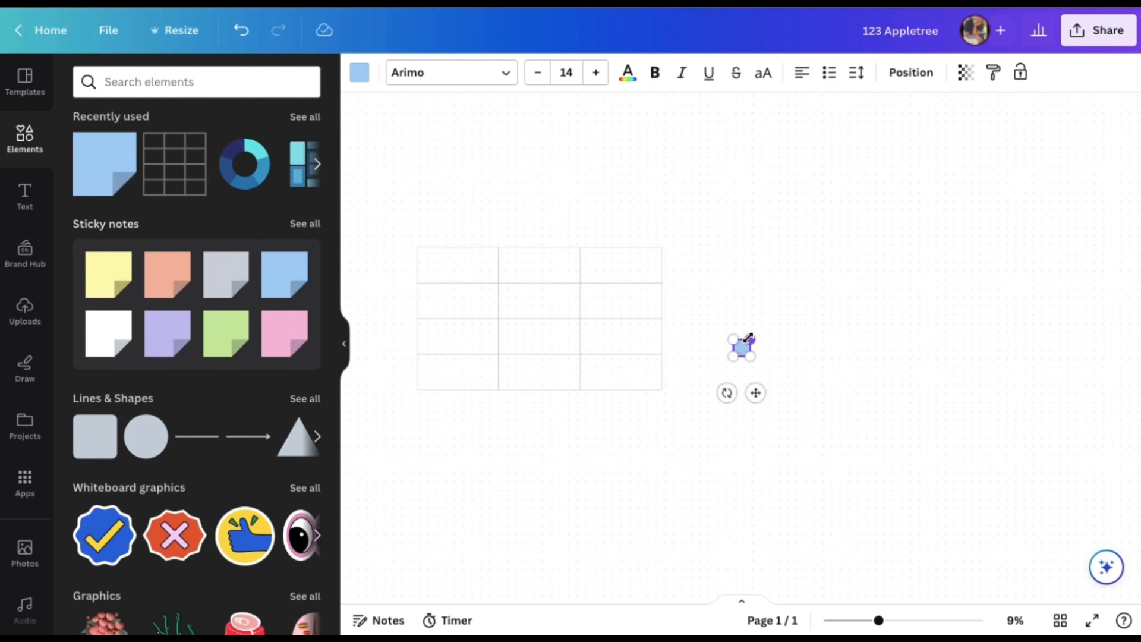
drag(749, 338, 831, 258)
drag(775, 301, 722, 216)
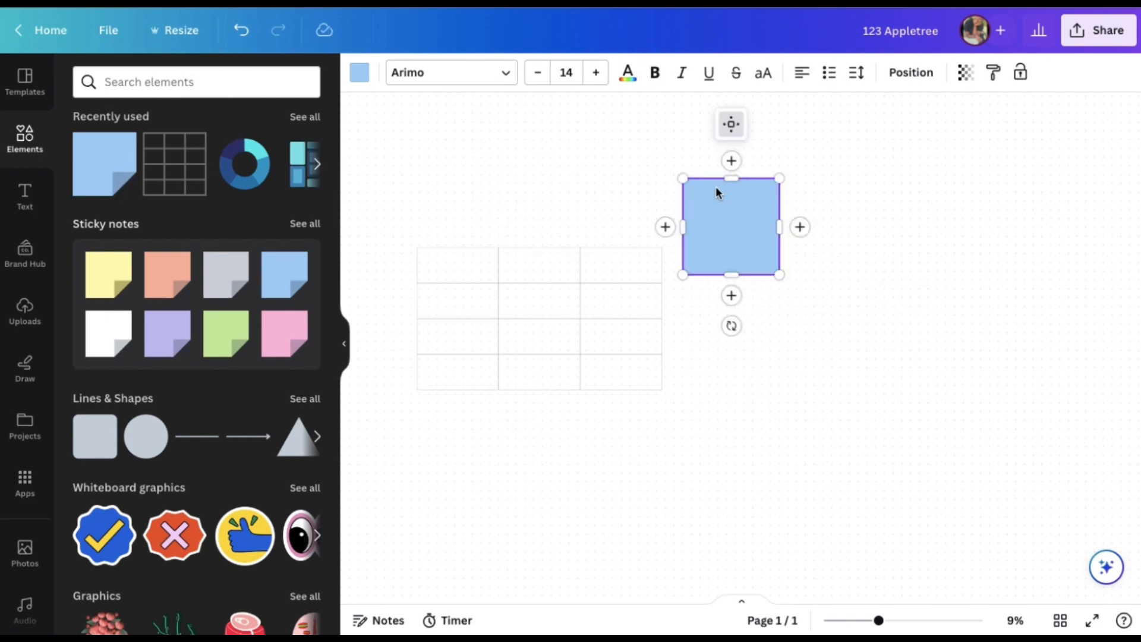
drag(779, 276, 853, 311)
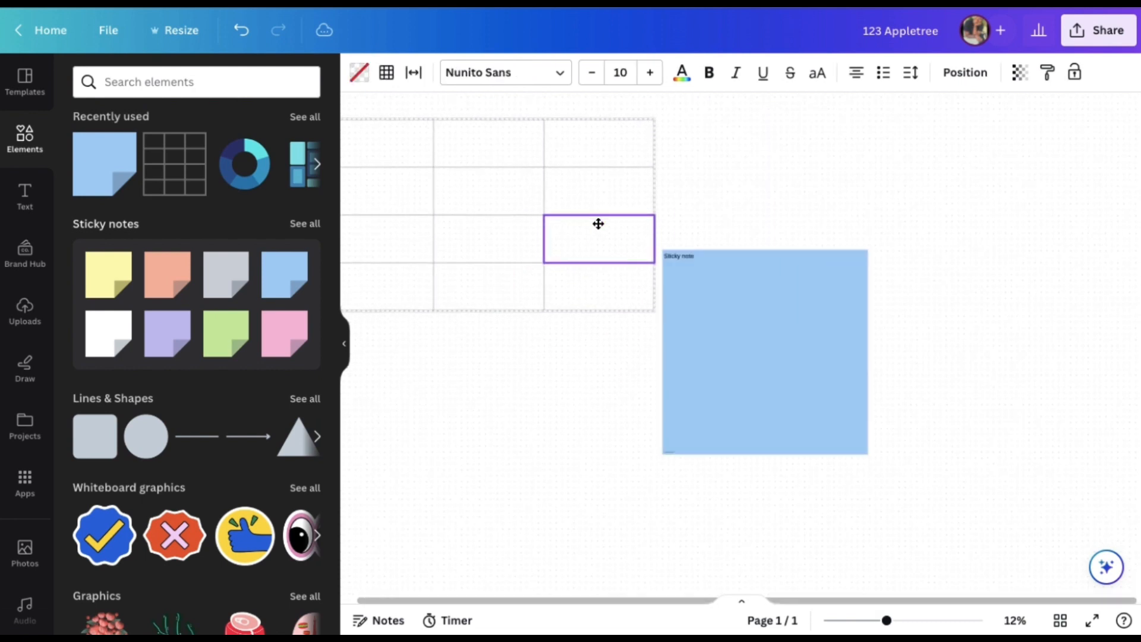
click(925, 291)
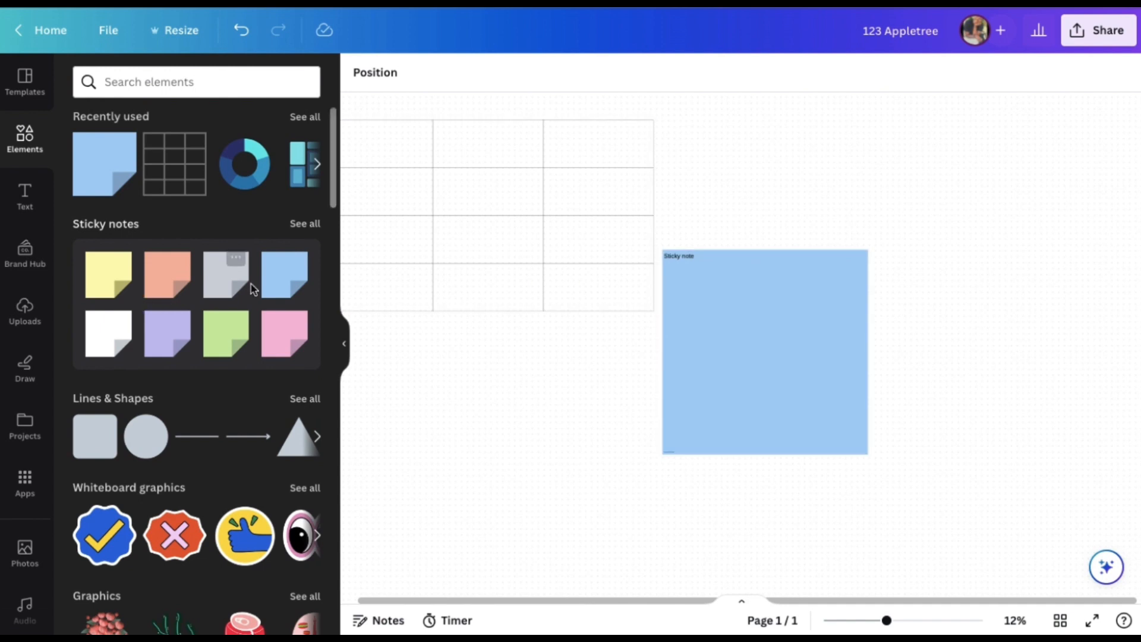
Step: Search the elements library for "kids"
scroll(252, 289, down, 5)
scroll(252, 288, up, 5)
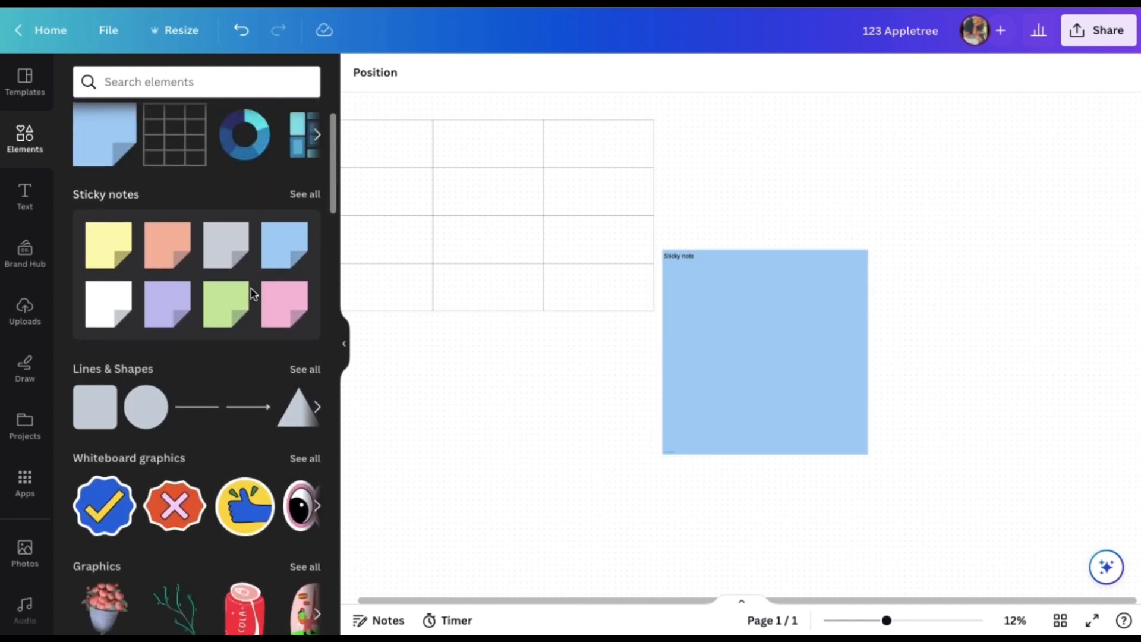
drag(889, 620, 860, 620)
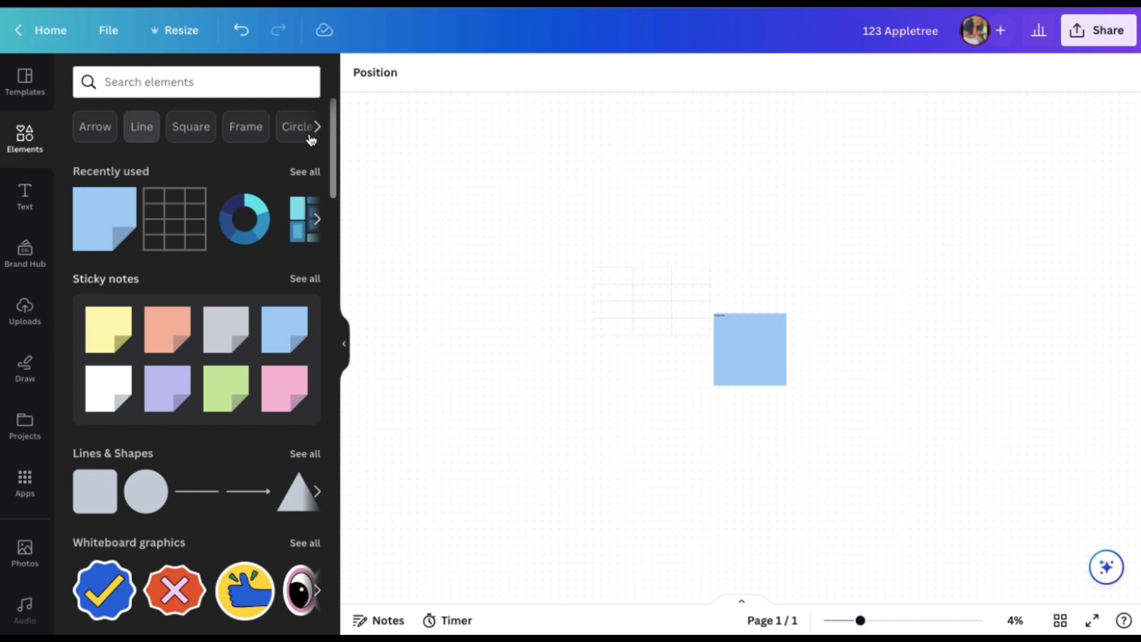
click(184, 83)
text(kids)
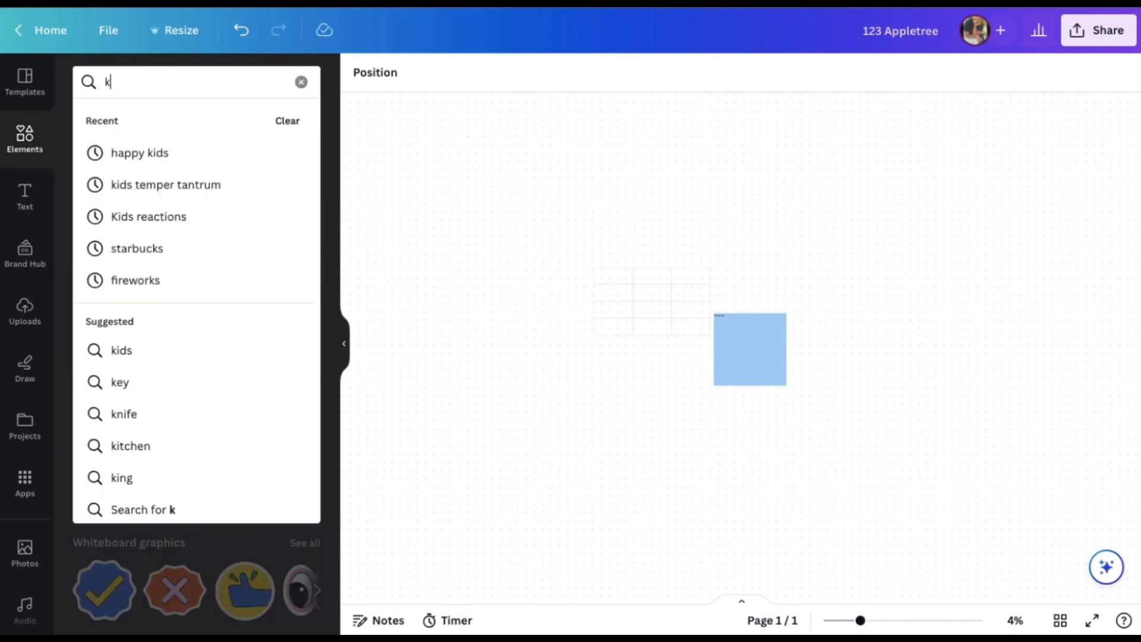
key(Return)
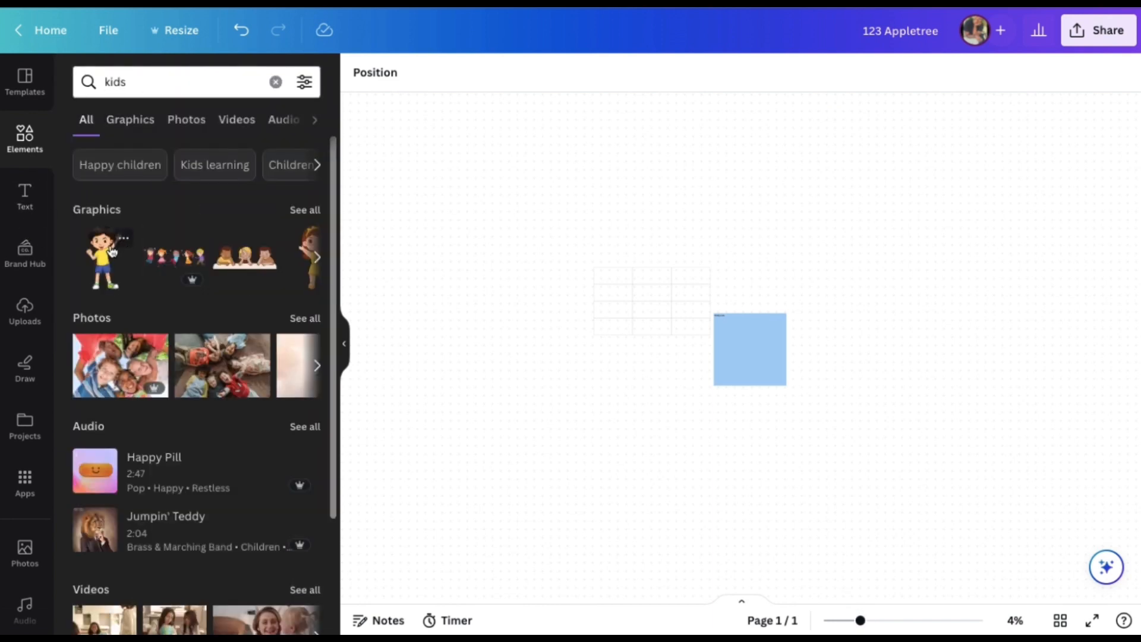
Step: Add the graphic of the waving boy in a yellow shirt, enlarge it and place it below the table
click(104, 252)
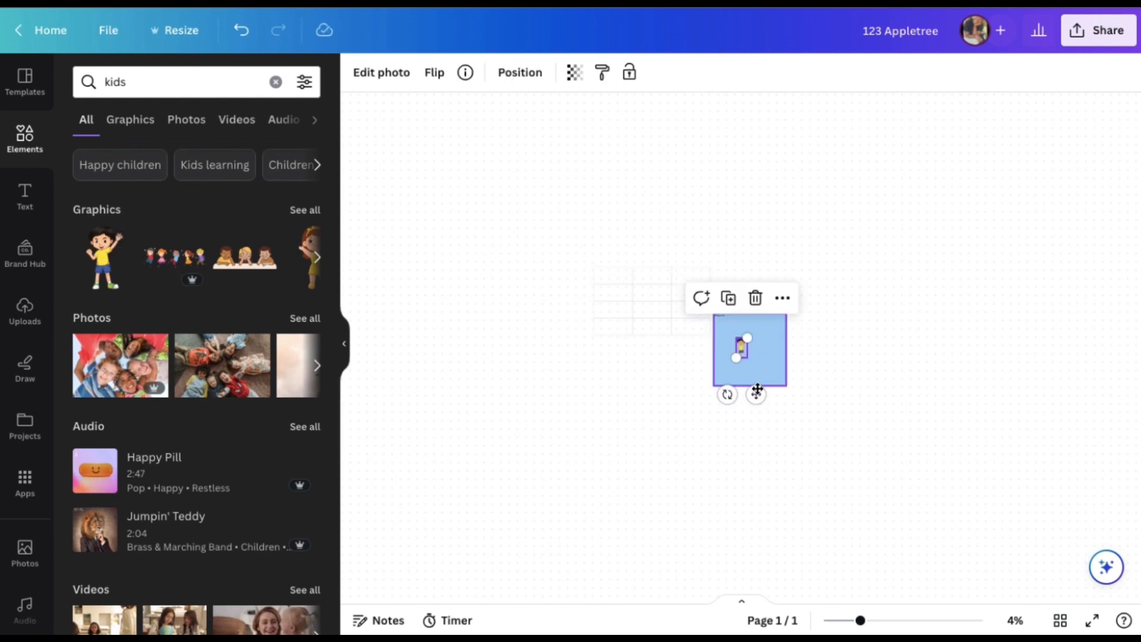
drag(757, 391, 512, 318)
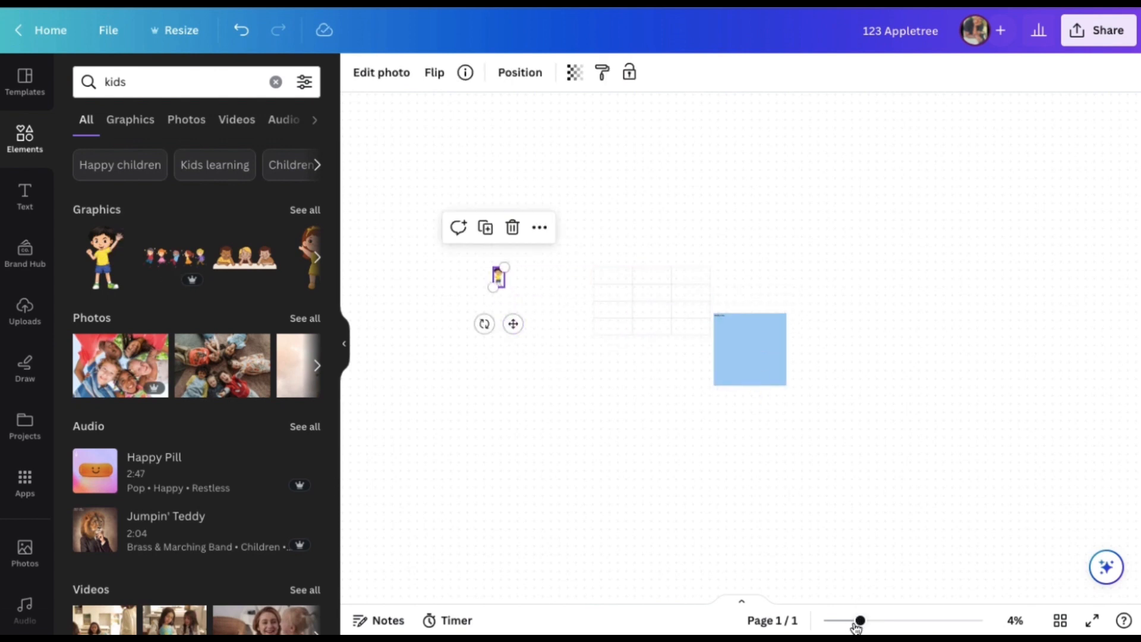
drag(858, 621, 874, 621)
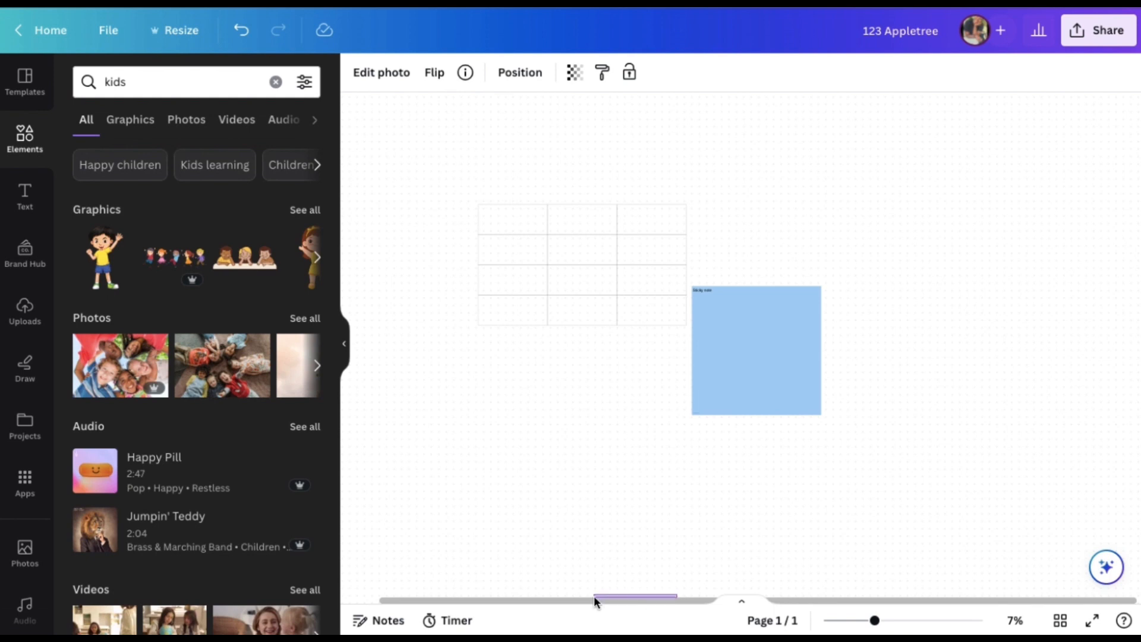
drag(593, 596, 564, 597)
drag(391, 215, 605, 450)
Step: Add the graphic of the girl in a yellow dress from the kids results and enlarge it beside the boy
click(317, 257)
click(107, 257)
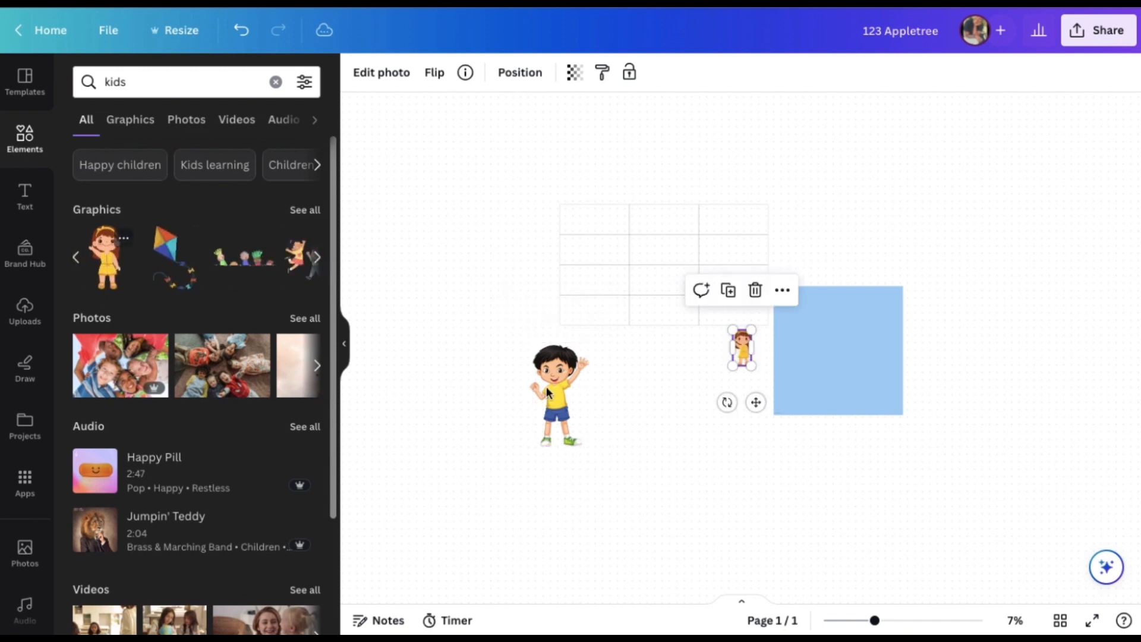
drag(732, 368, 618, 403)
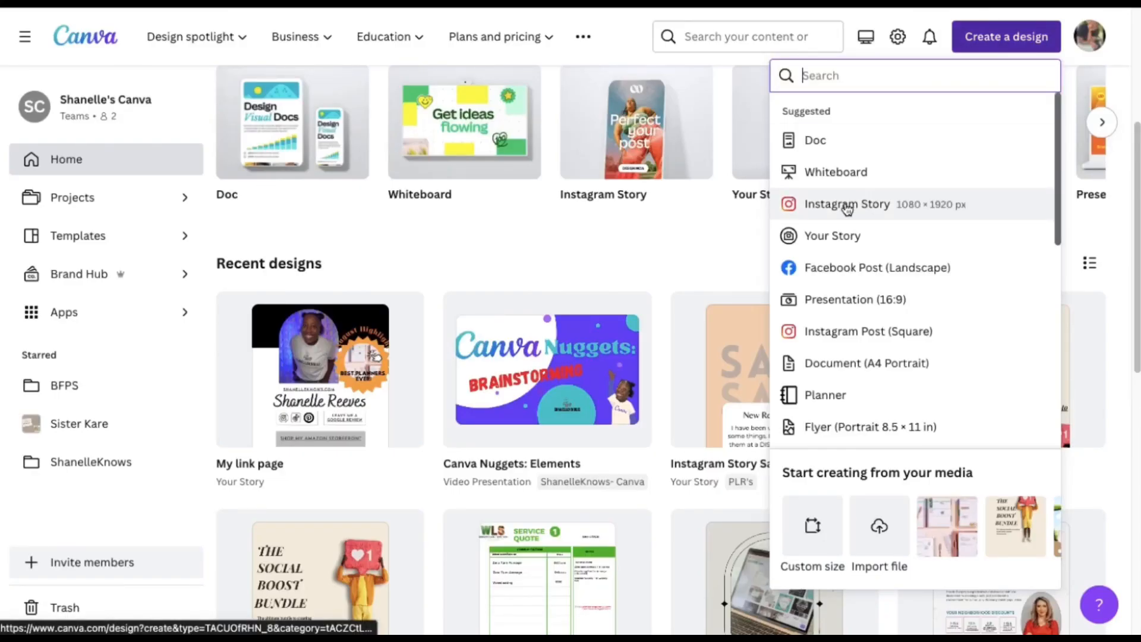
Step: Create a new blank Instagram Post (Square) design and select its empty page
click(832, 333)
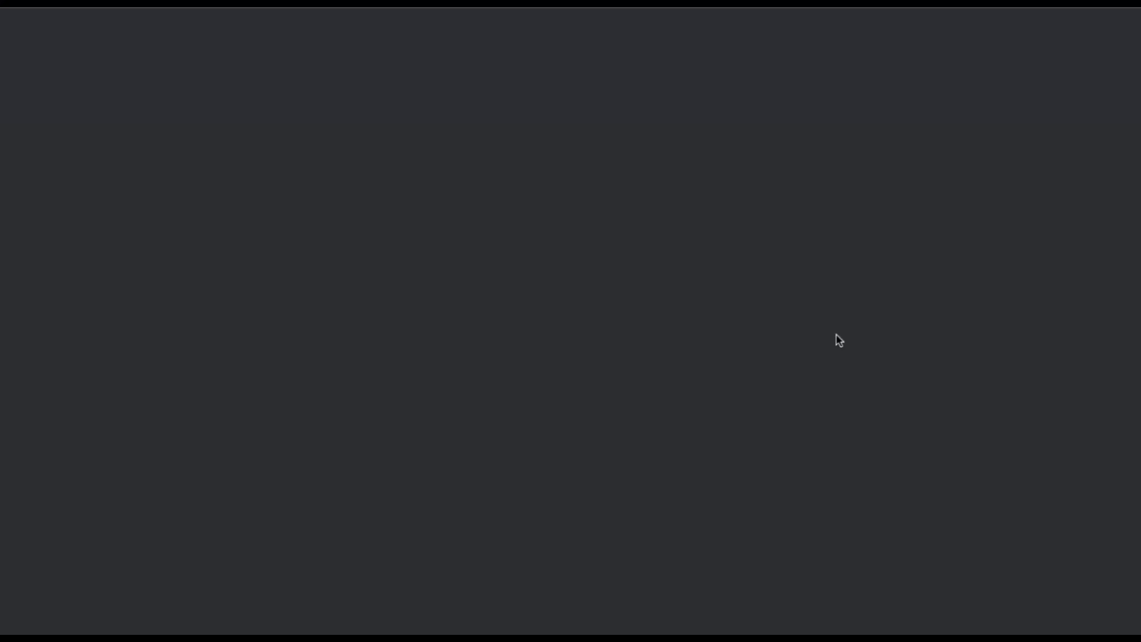
click(346, 347)
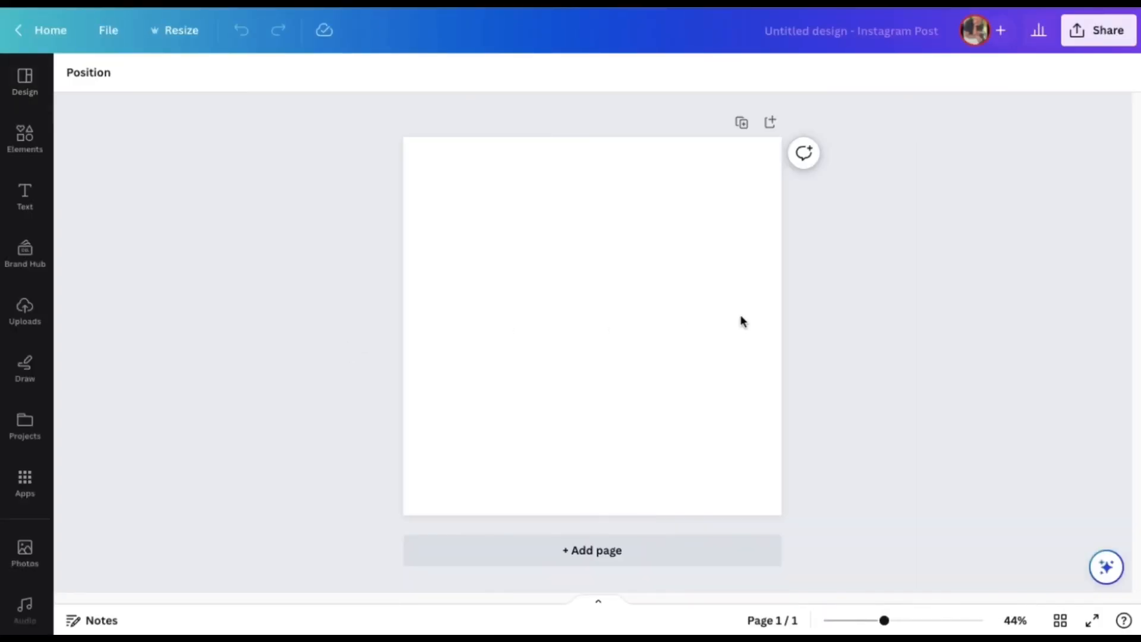
click(574, 278)
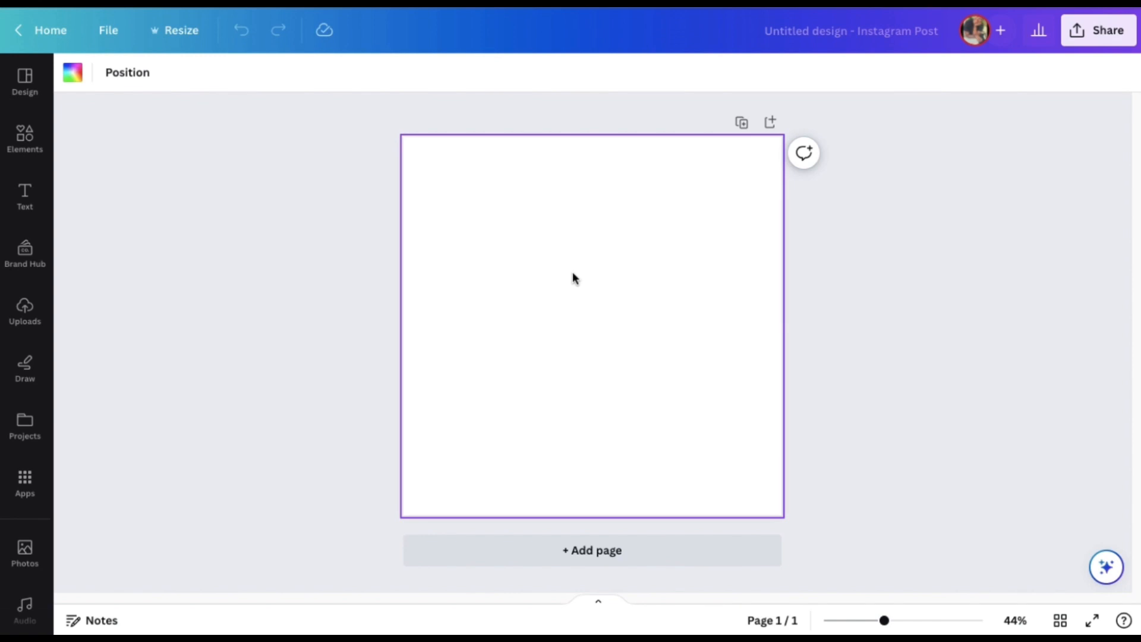
Step: Add the client's message about 26 teachers, their struggles and the 4-hour training as text, enlarge it to size 25.1 and place it in the page's upper half
key(t)
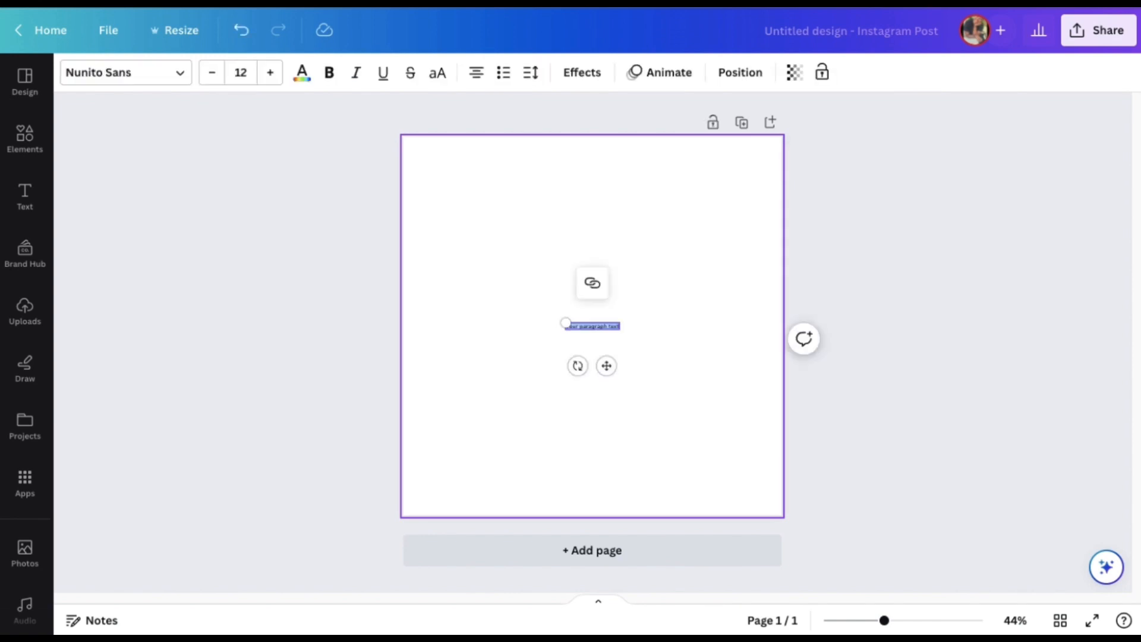
text(Hi There Shanelle, We are so excited!! All the teachers have heard nothing but great things and we are ready to make a splash with the new school year. Here is all the information you asked: 26 Total Teachers Current struggles: Classroom Management, Teacher happiness, Turnover and Leadership We will all do the personality test tonight! We have a total of 4 hours for the training We are ok with rotating!)
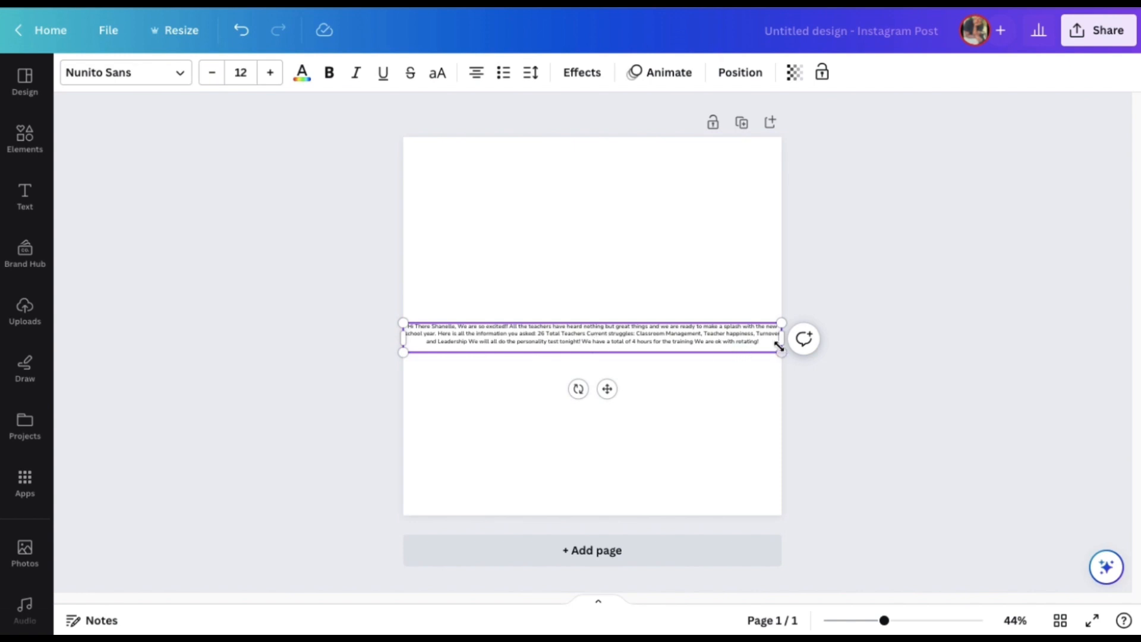
drag(782, 338, 605, 395)
drag(664, 443, 741, 483)
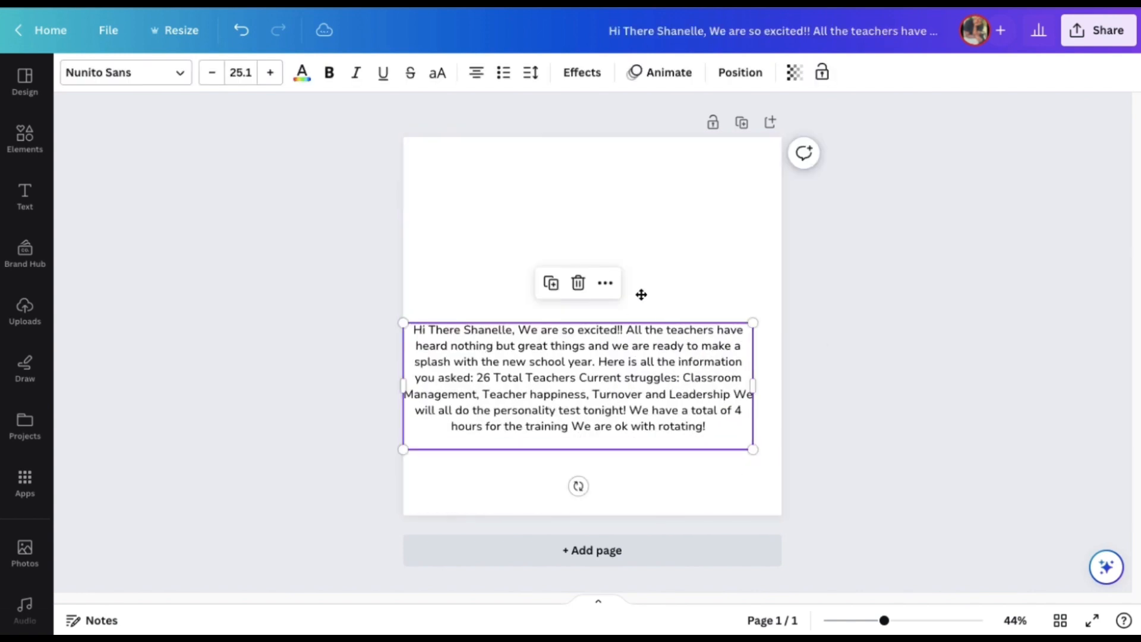
drag(603, 393, 650, 267)
click(632, 364)
click(676, 410)
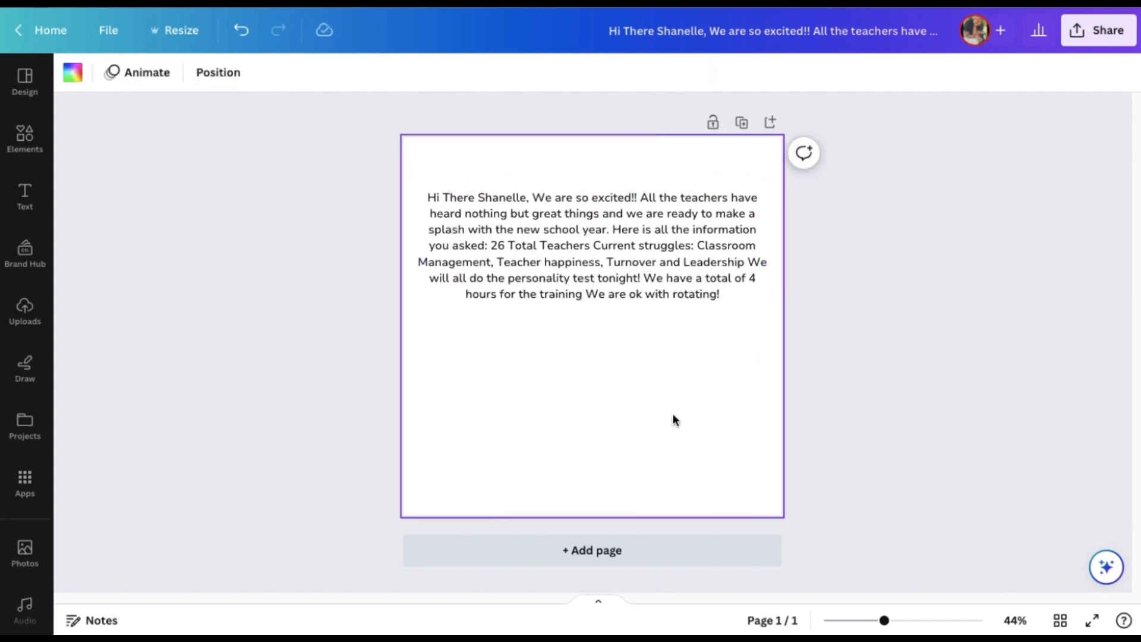
Step: Add a second blank page and search the Instagram Post templates for "kids"
click(605, 561)
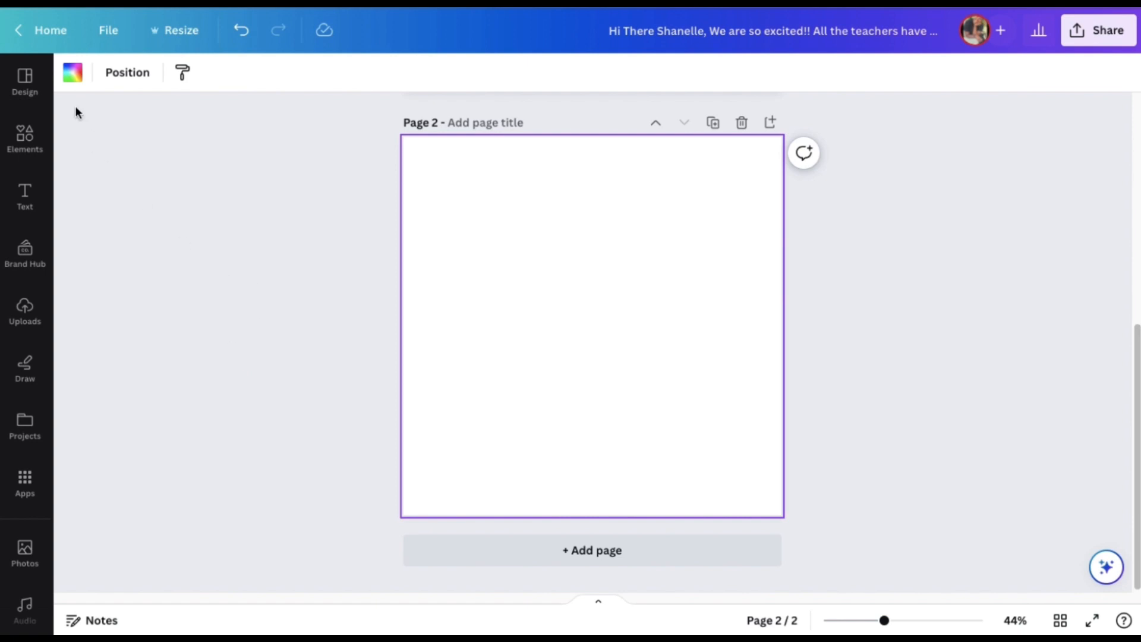
click(52, 111)
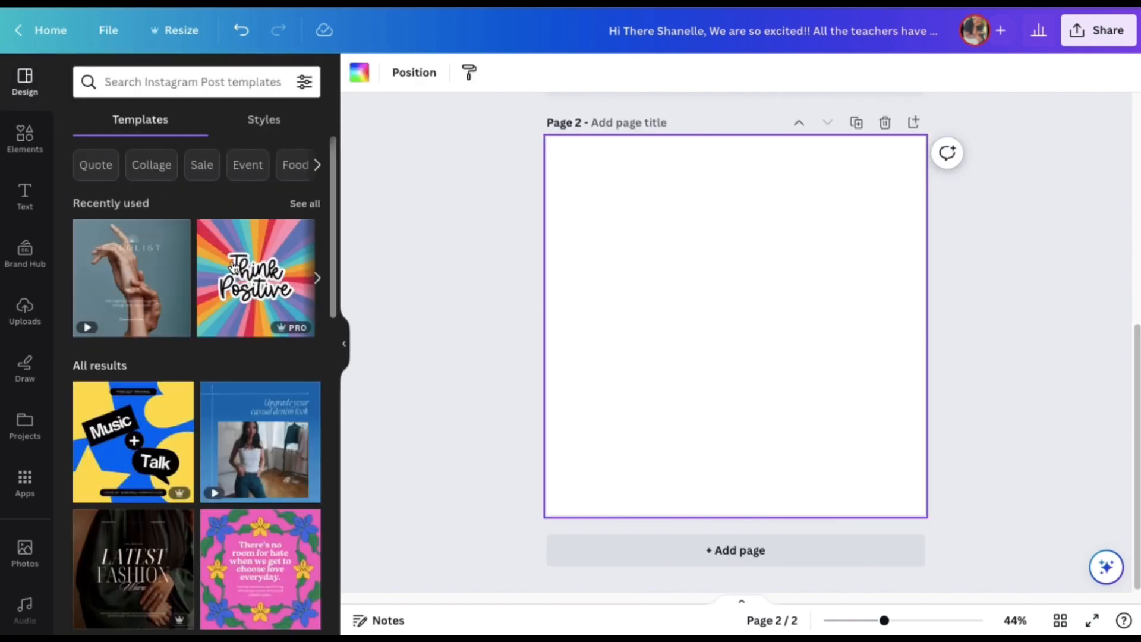
scroll(257, 358, down, 2)
scroll(257, 359, down, 2)
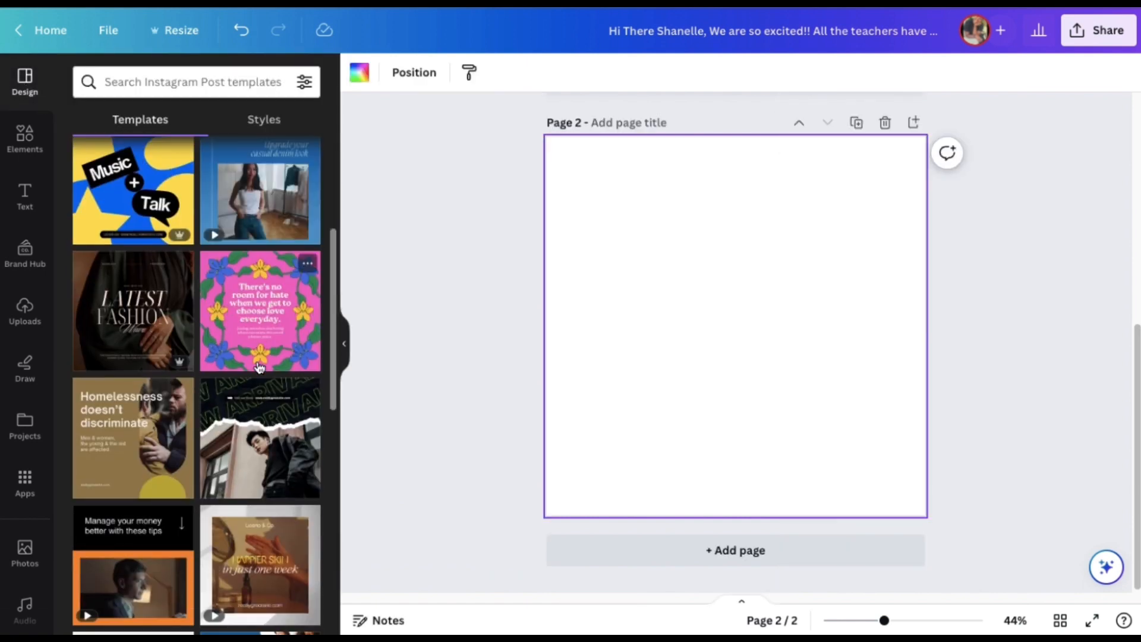
scroll(257, 359, down, 4)
click(204, 75)
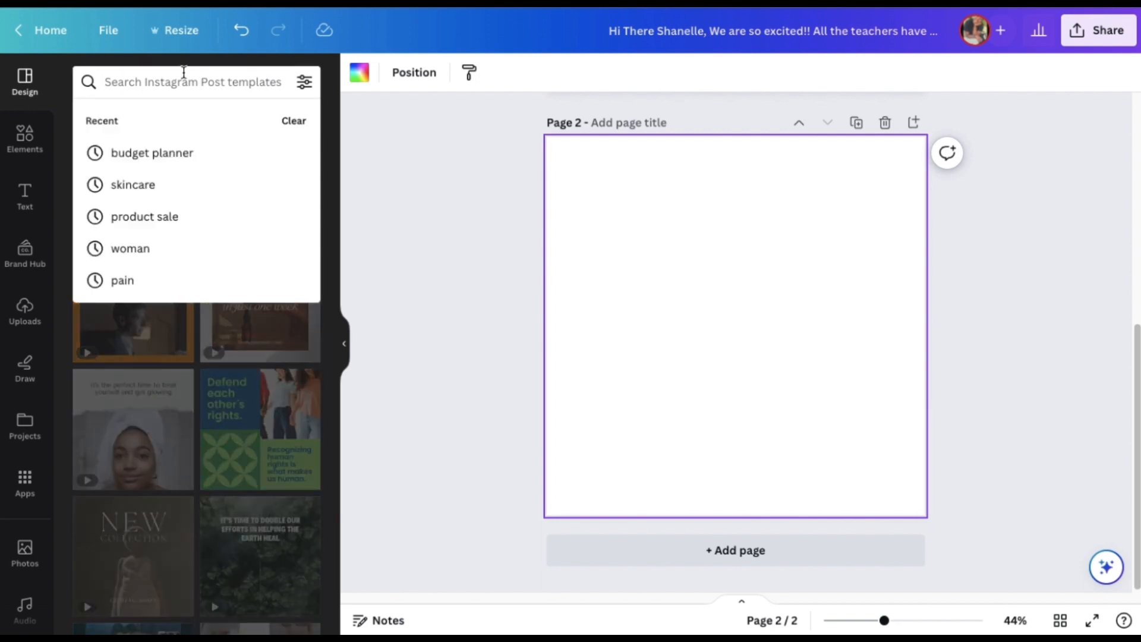
text(kids)
key(Return)
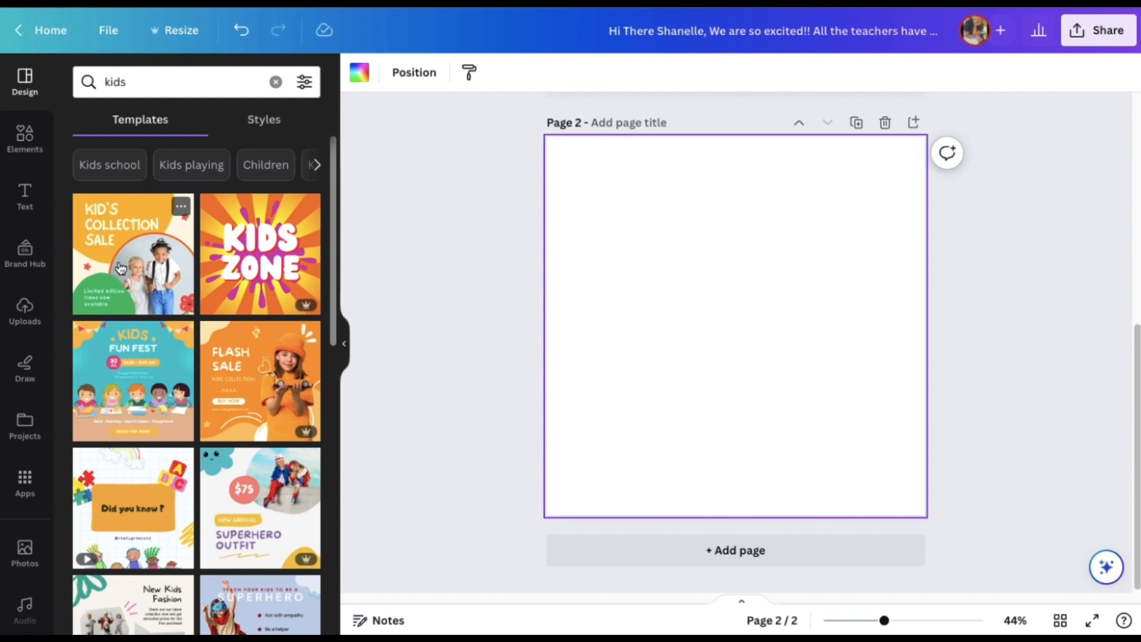
Step: Apply the animated "Did you know?" kids template to page 2 and change its heading to "2023 Teacher Training Day"
click(127, 509)
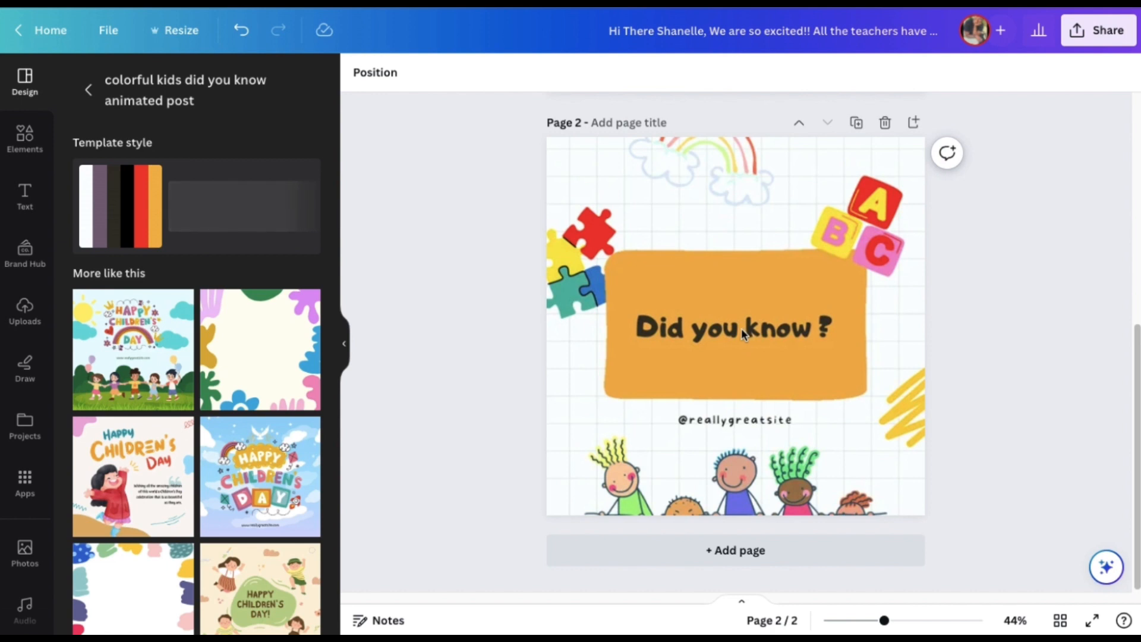
click(741, 328)
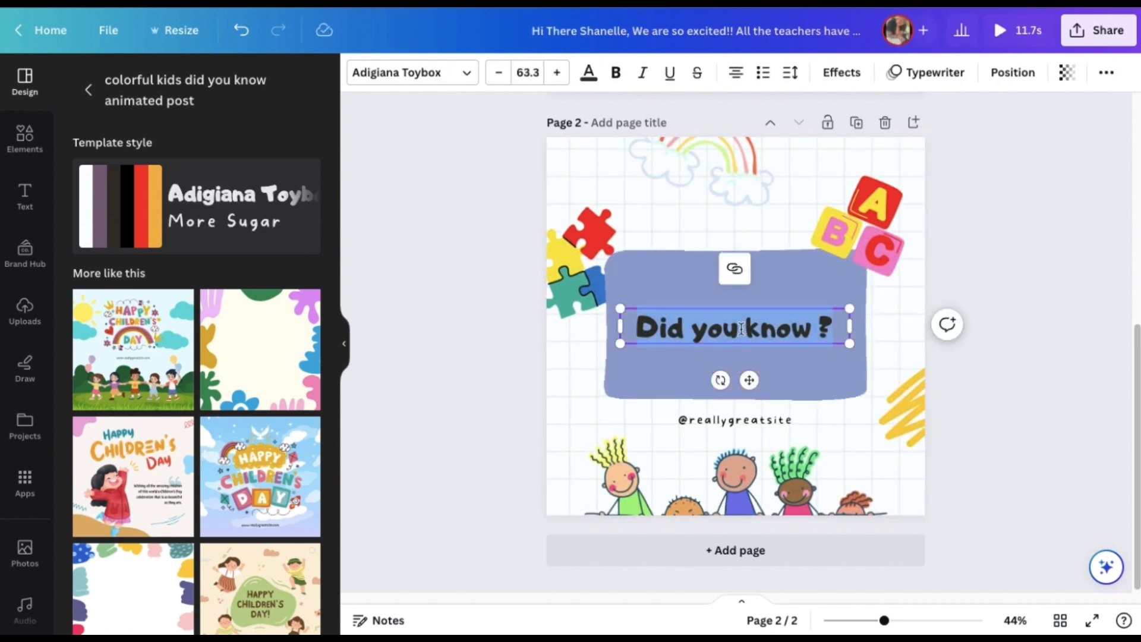
text(2020)
key(BackSpace)
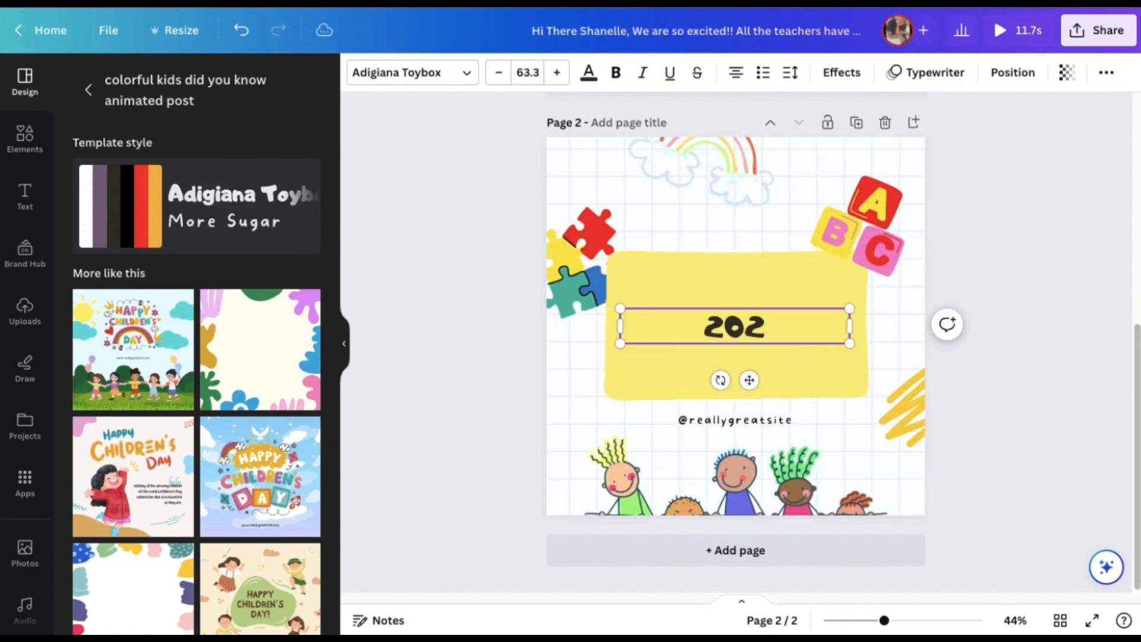
text(3)
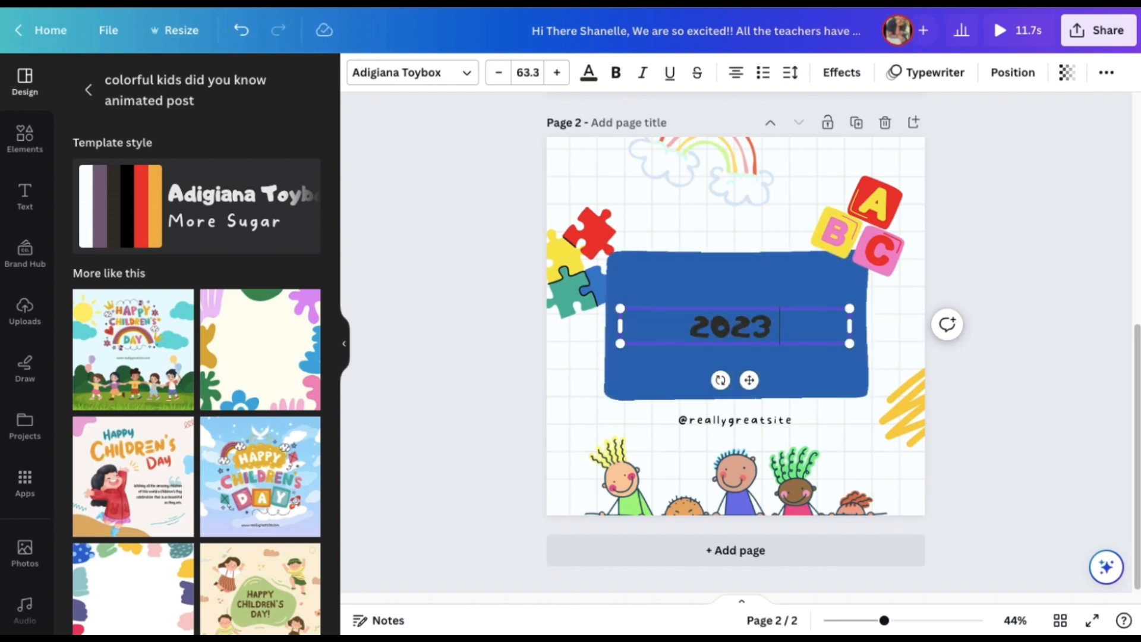
text( Teacher)
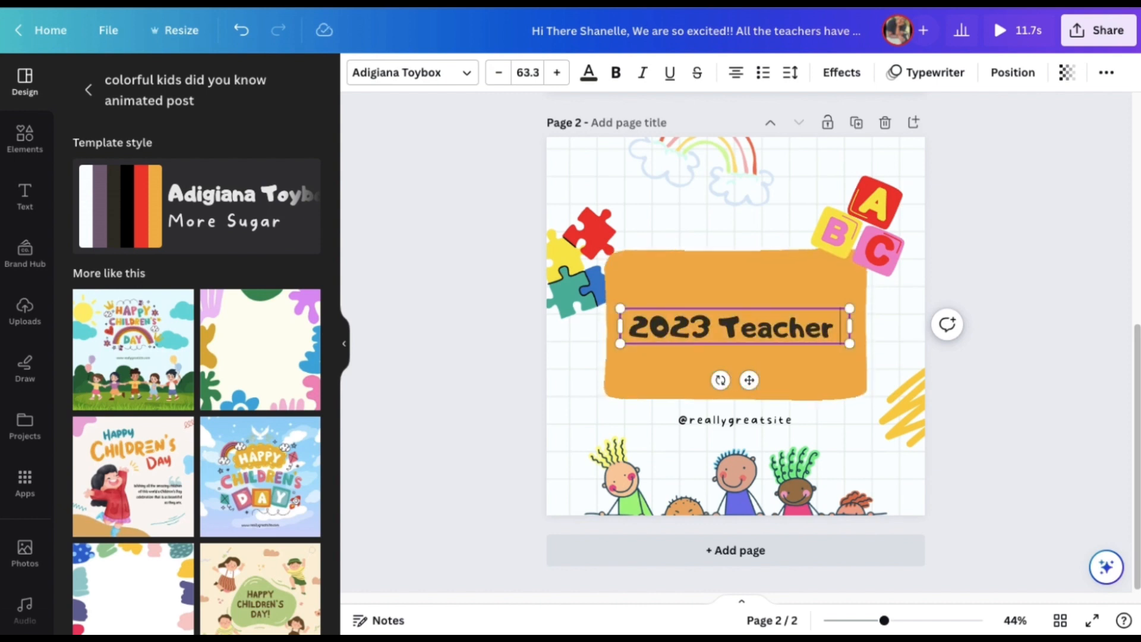
text( Traini)
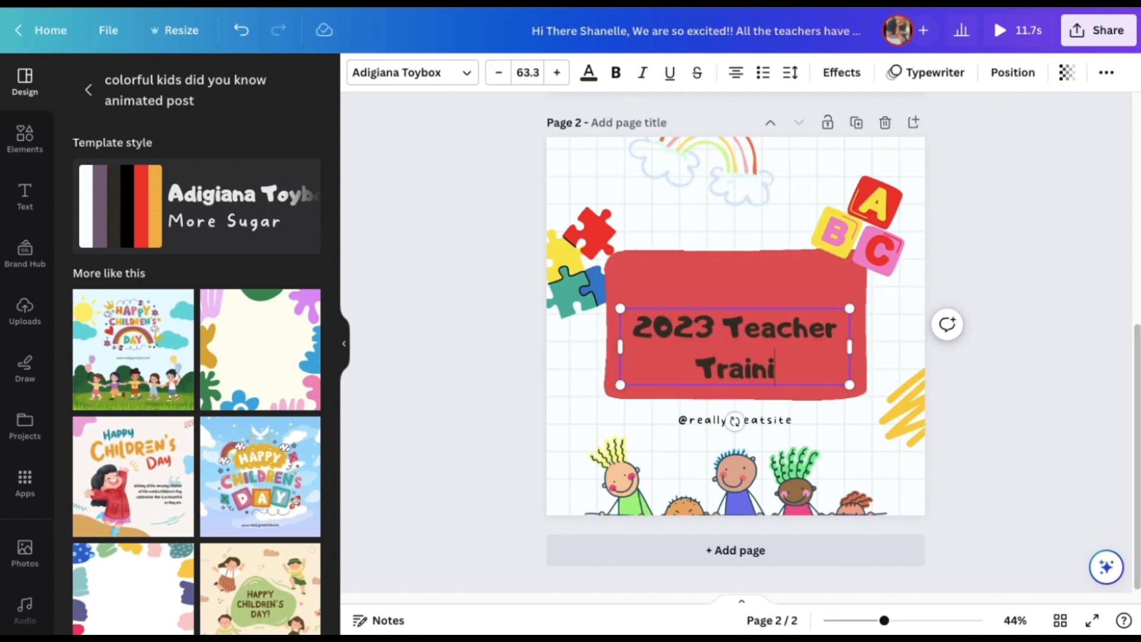
text(ng Day)
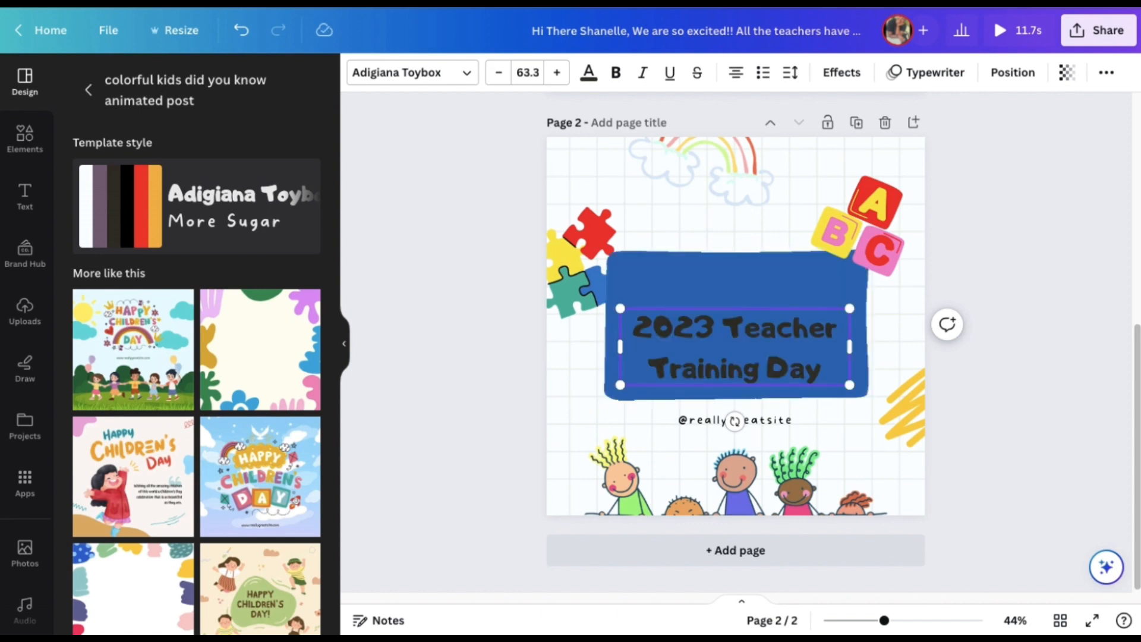
click(997, 418)
click(726, 415)
key(BackSpace)
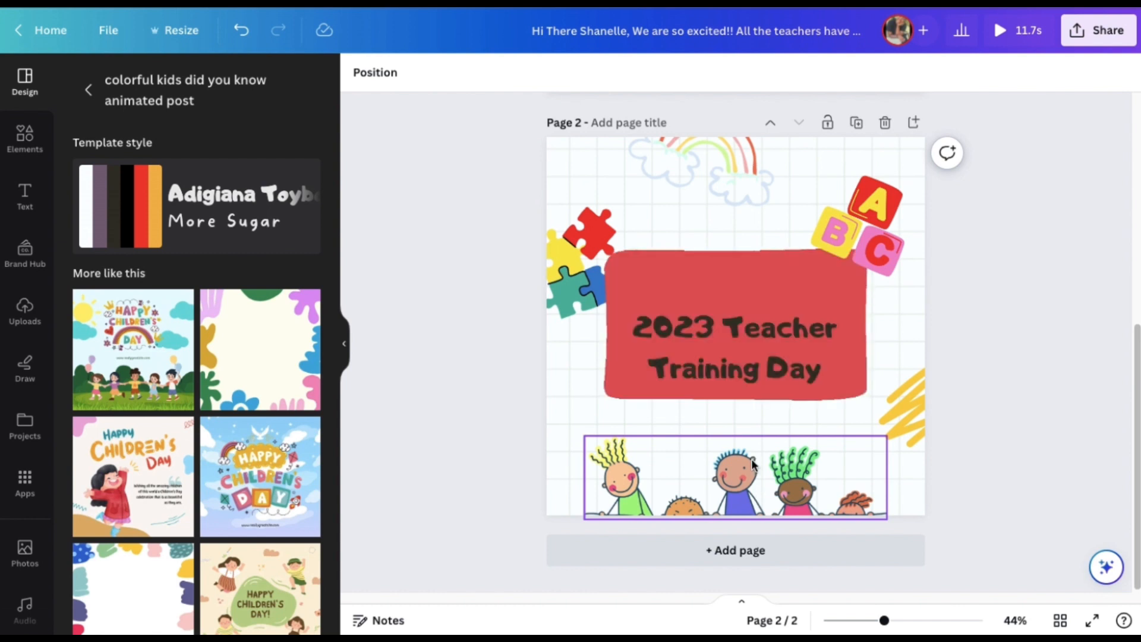
Step: Add a third page and apply the kids template with the flying superhero boy over a sheet of notepaper
click(793, 555)
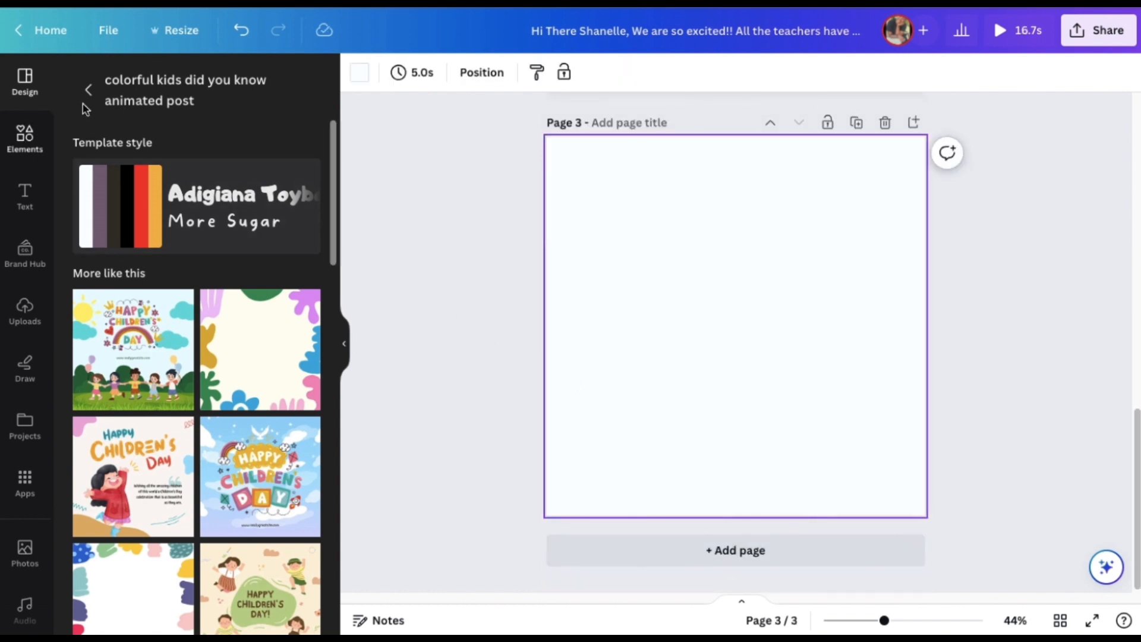
click(88, 90)
scroll(185, 379, down, 5)
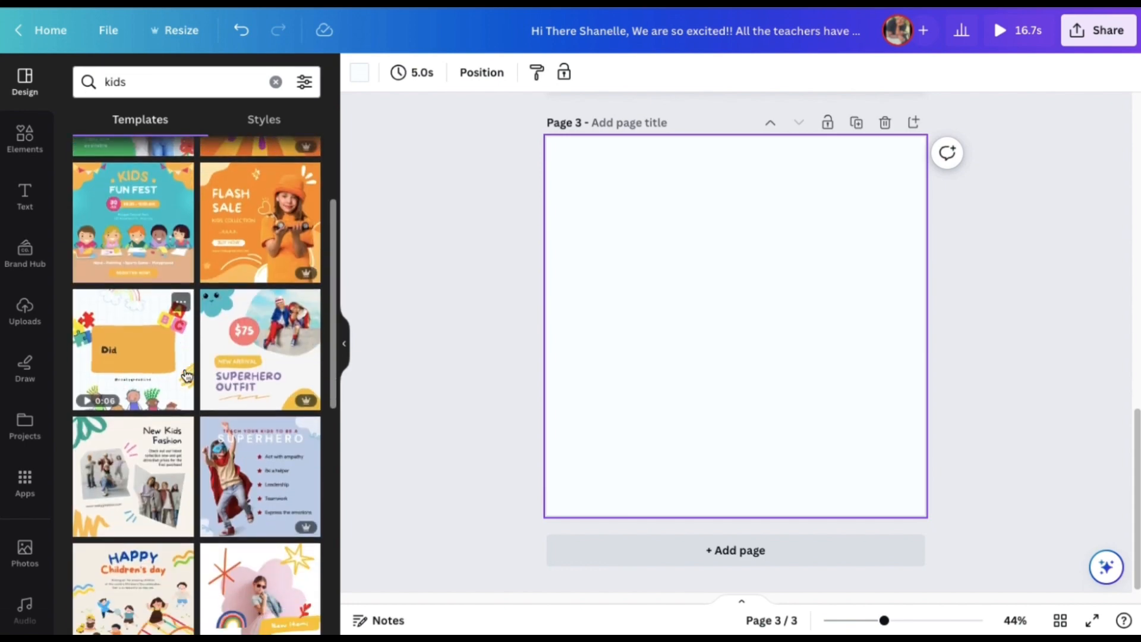
scroll(185, 379, down, 3)
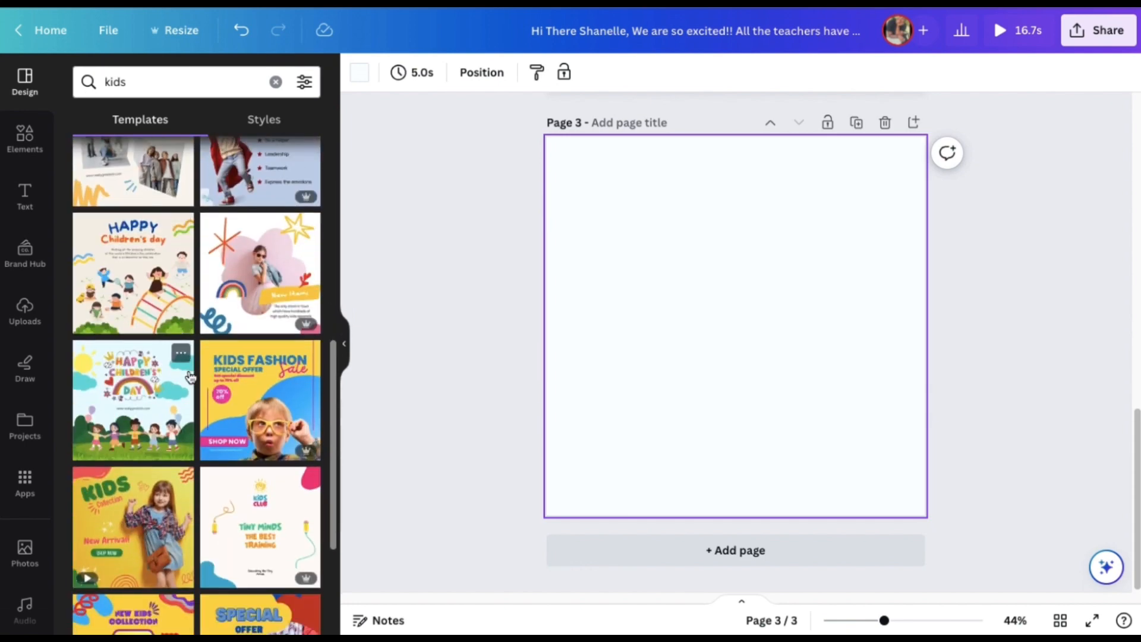
scroll(190, 377, down, 5)
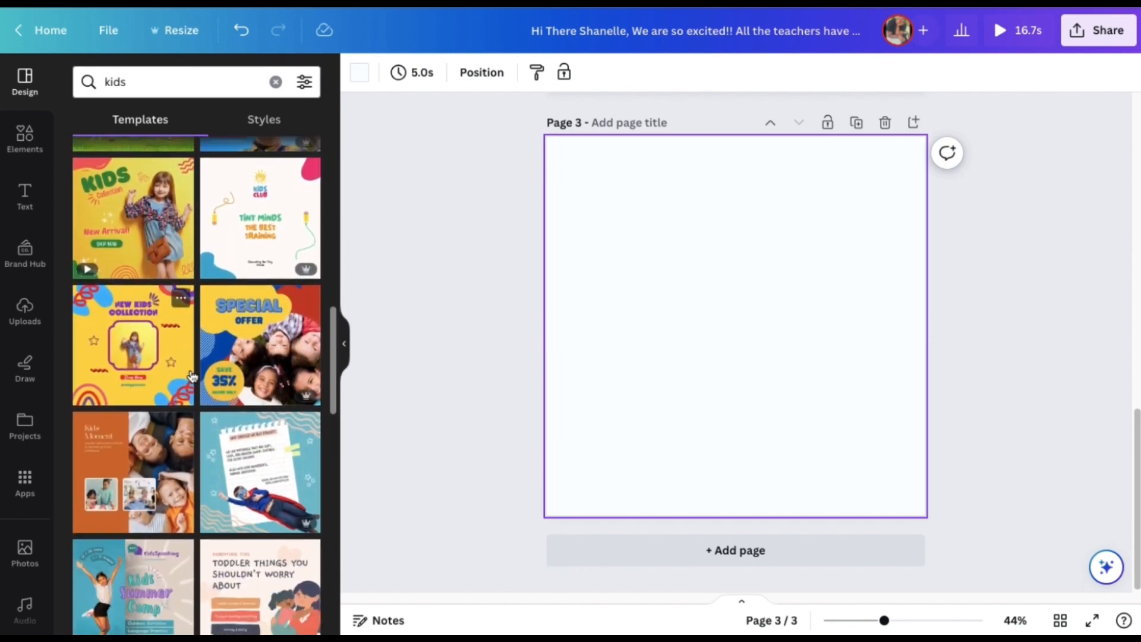
scroll(191, 375, down, 4)
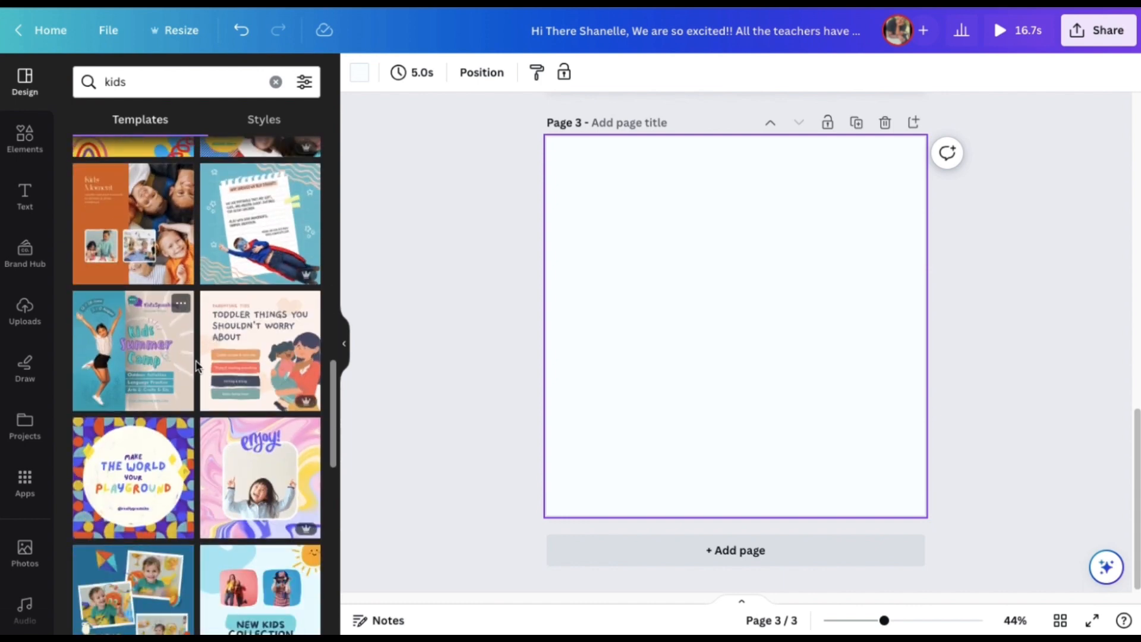
click(262, 250)
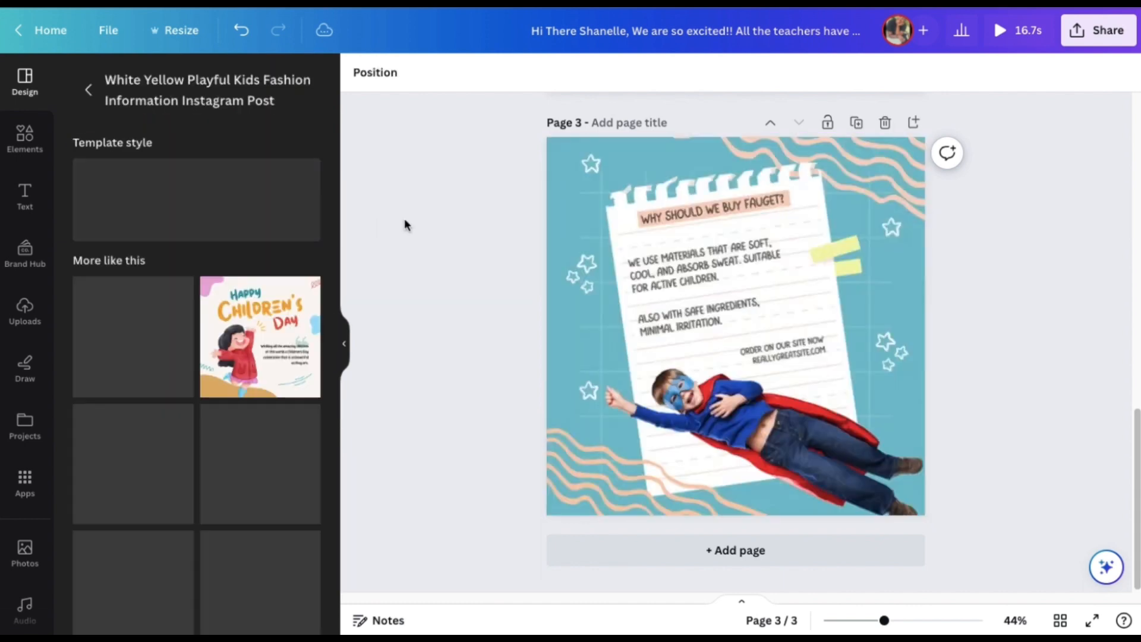
Step: Replace the "Why should we buy Fauget?" heading on page 3 with "2023 TEACHER TRAINING DAY"
click(726, 226)
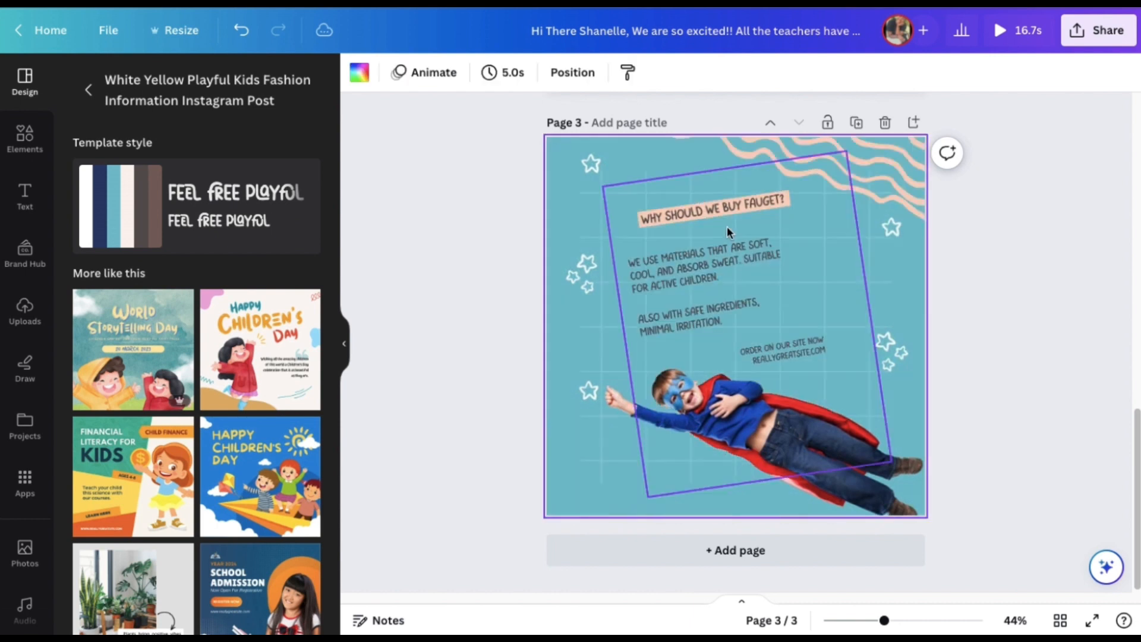
click(722, 209)
click(723, 209)
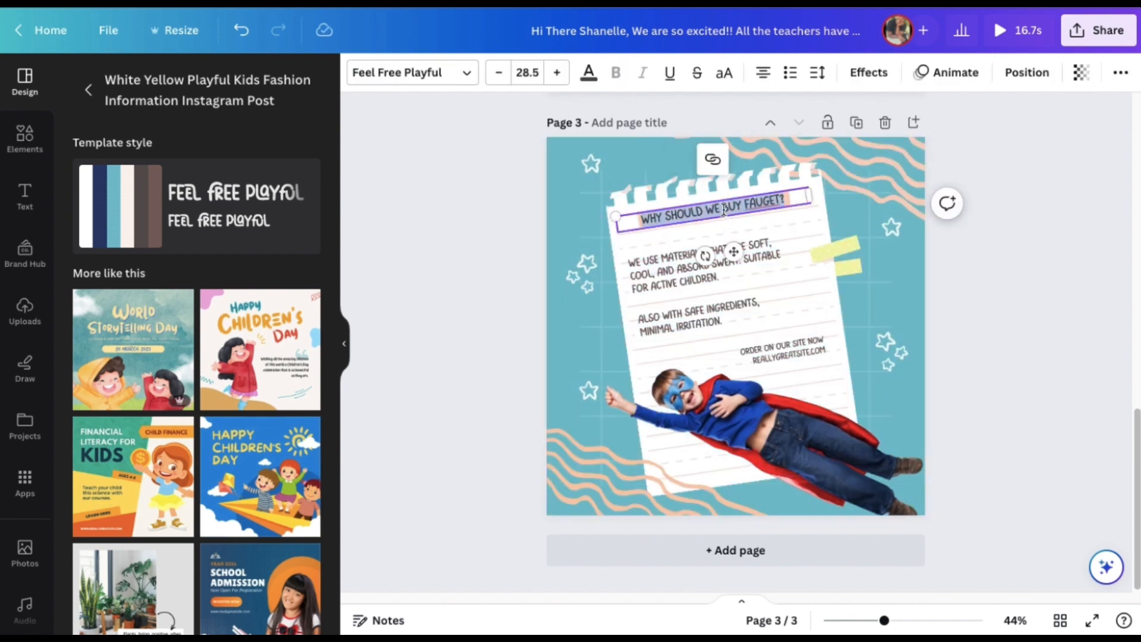
text(202)
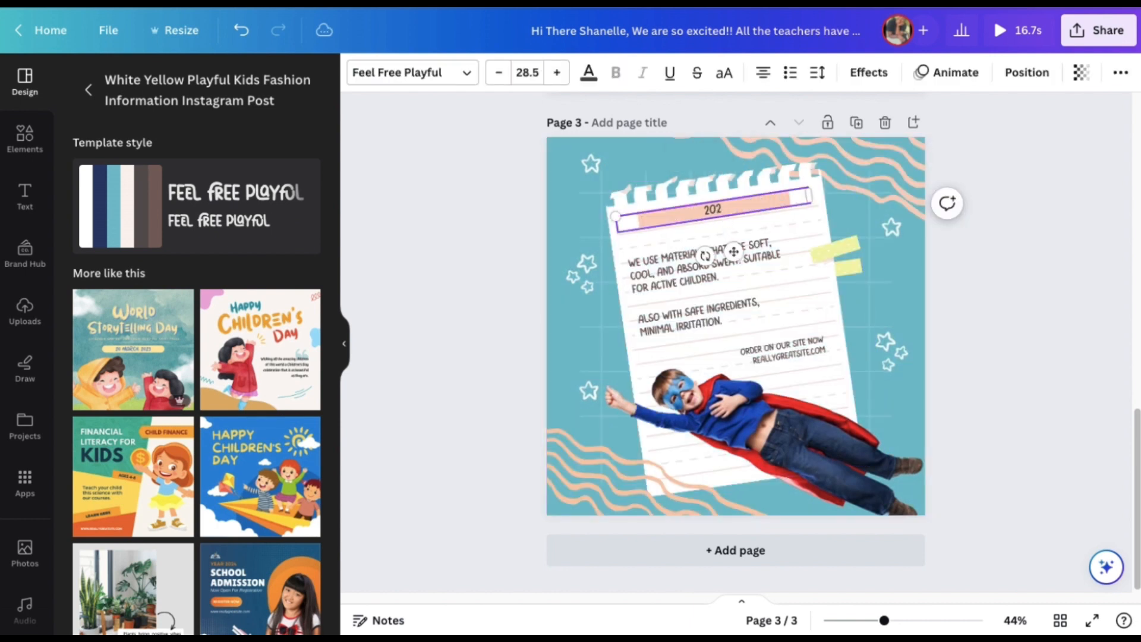
text(3 TEACHER TRAINING DAY)
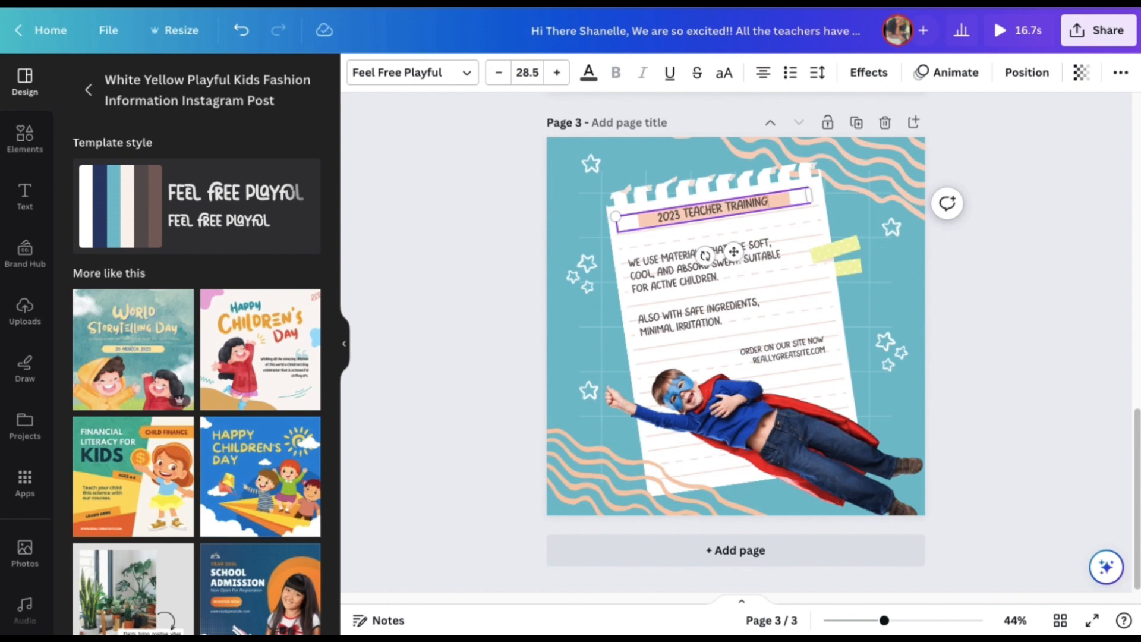
Step: Delete the safe-ingredients paragraph and the "Order on our site now" text from the notepaper
click(711, 321)
key(Delete)
click(769, 343)
key(Delete)
Step: Replace the remaining materials paragraph with "HOW TO BE OUR KIDS' HEROES" and narrow its text box so it wraps onto two lines
click(672, 265)
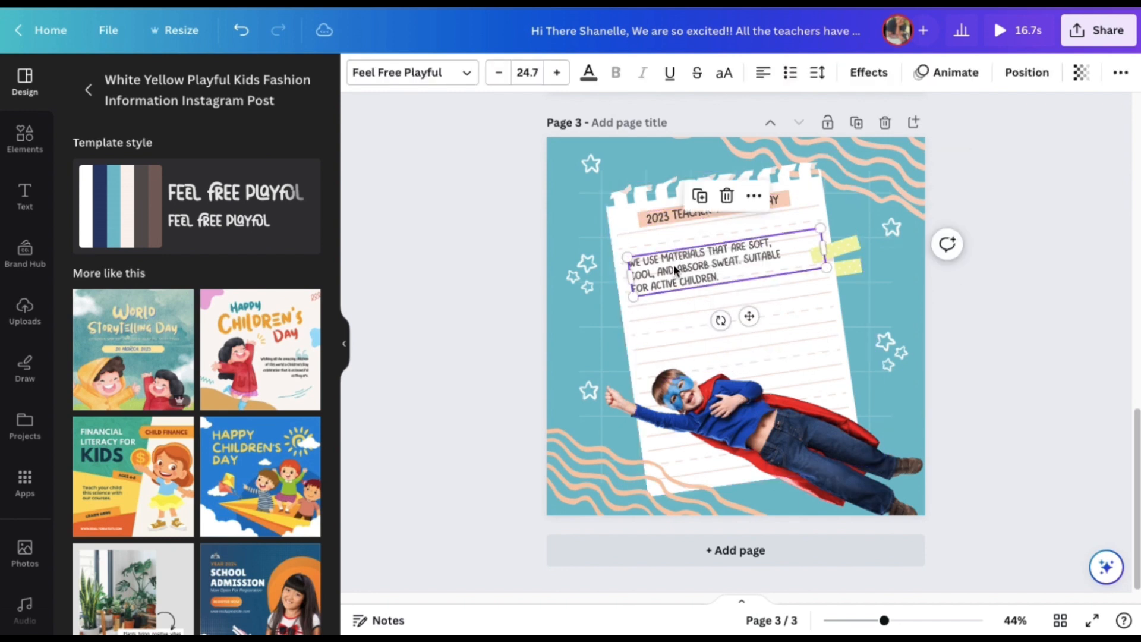
double_click(673, 265)
text(HOW TO BE OUR KIDS' HERO)
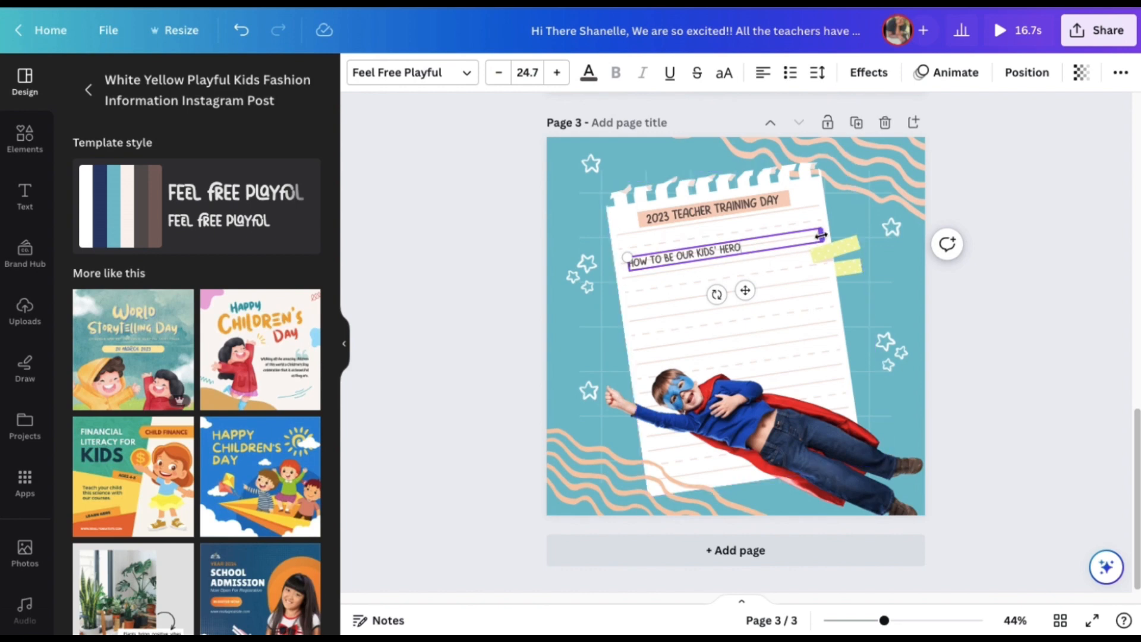
drag(821, 236, 741, 271)
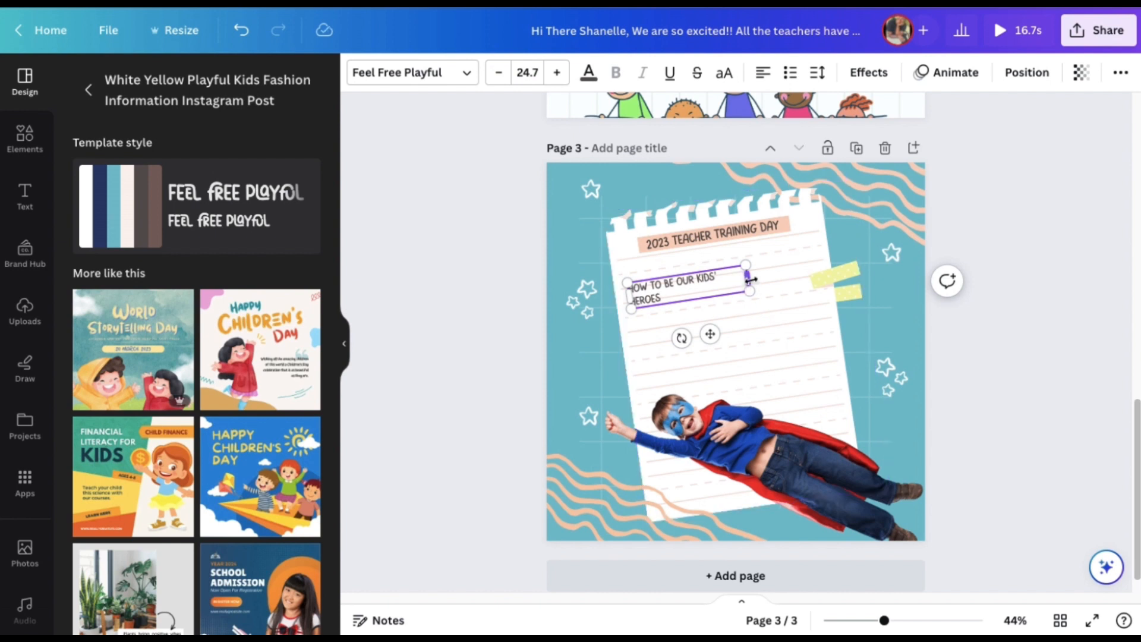
Step: Centre-align the heroes text and enlarge it to size 68.1 in the middle of the notepaper
click(763, 71)
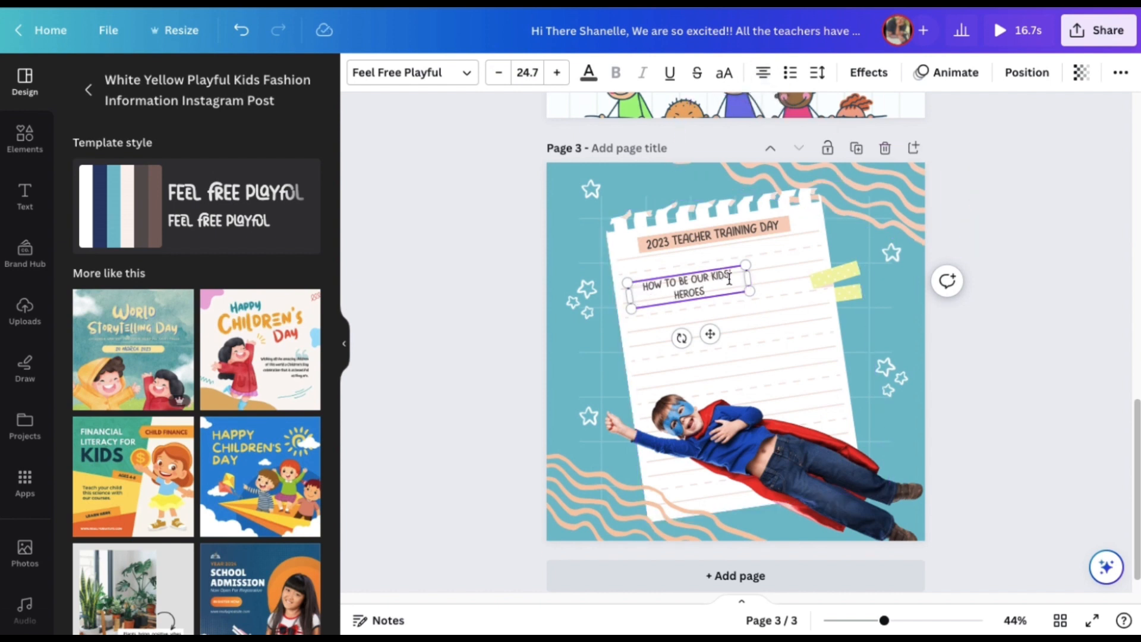
drag(749, 290, 798, 248)
click(947, 348)
drag(710, 283, 749, 330)
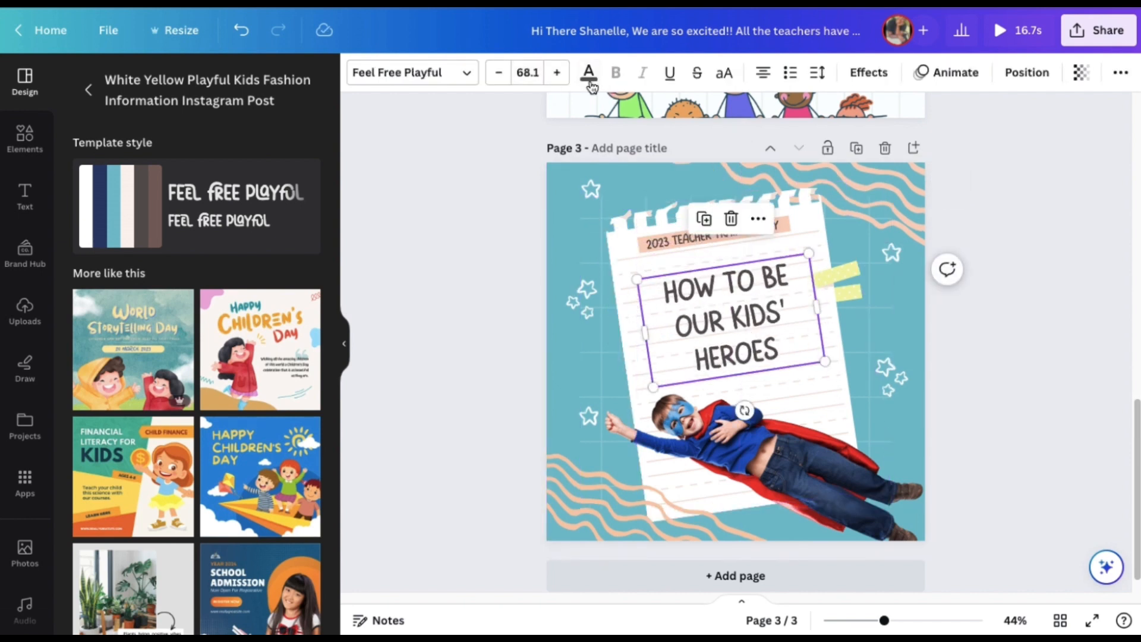
Step: Colour the "HOW TO BE OUR KIDS' HEROES" text black
click(588, 72)
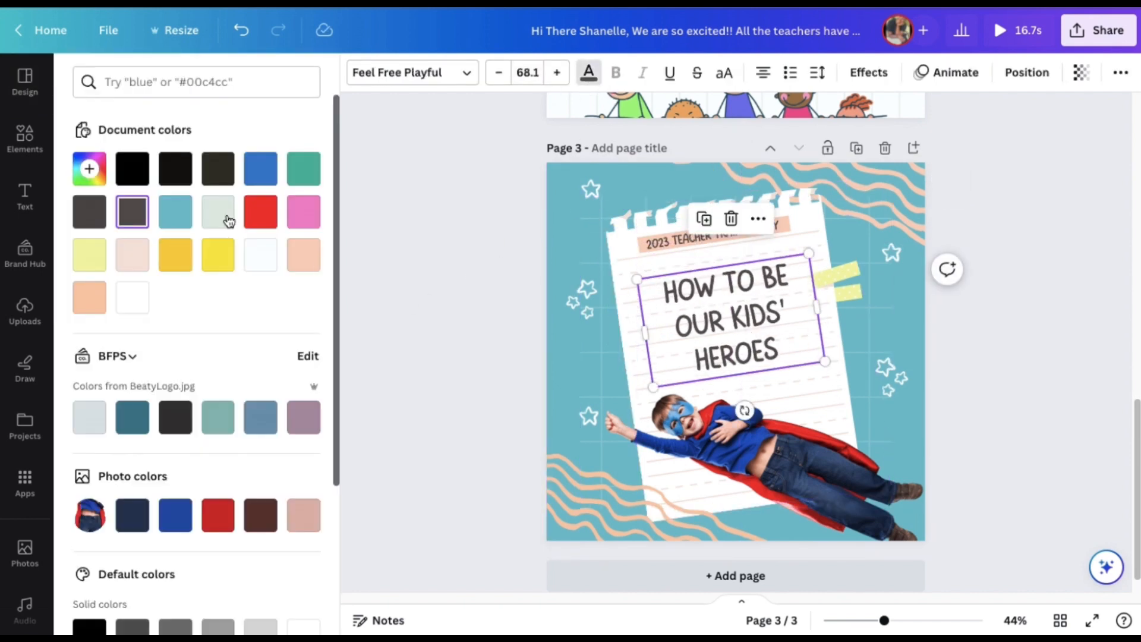
click(139, 170)
click(523, 438)
Step: Add a fourth page with the Financial Literacy for Kids template, followed by an empty fifth page
click(576, 567)
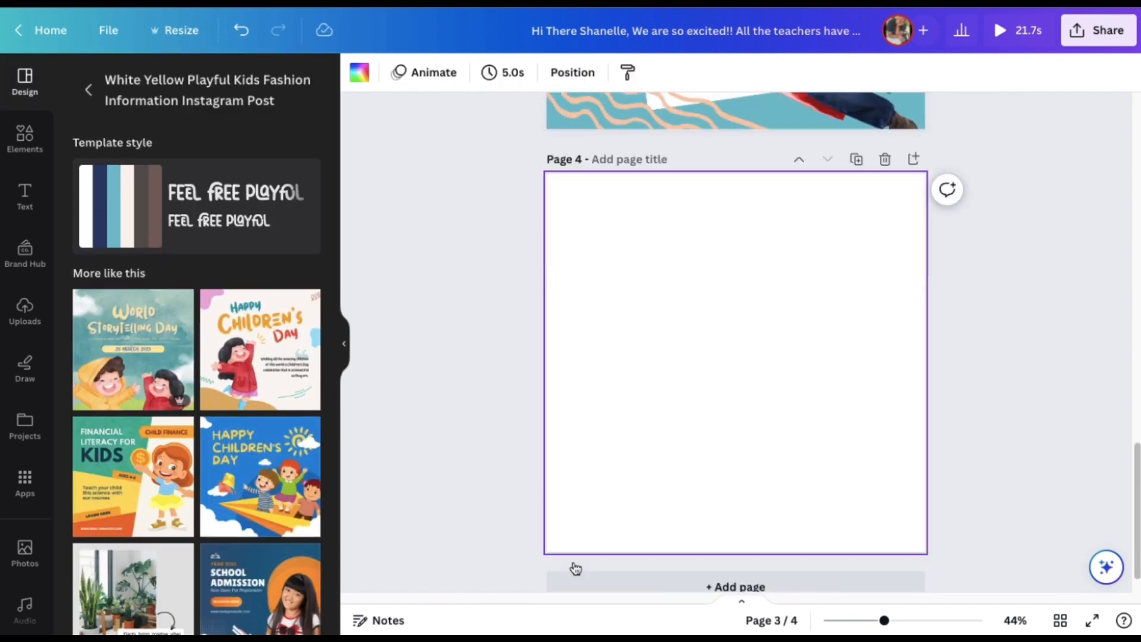
click(133, 469)
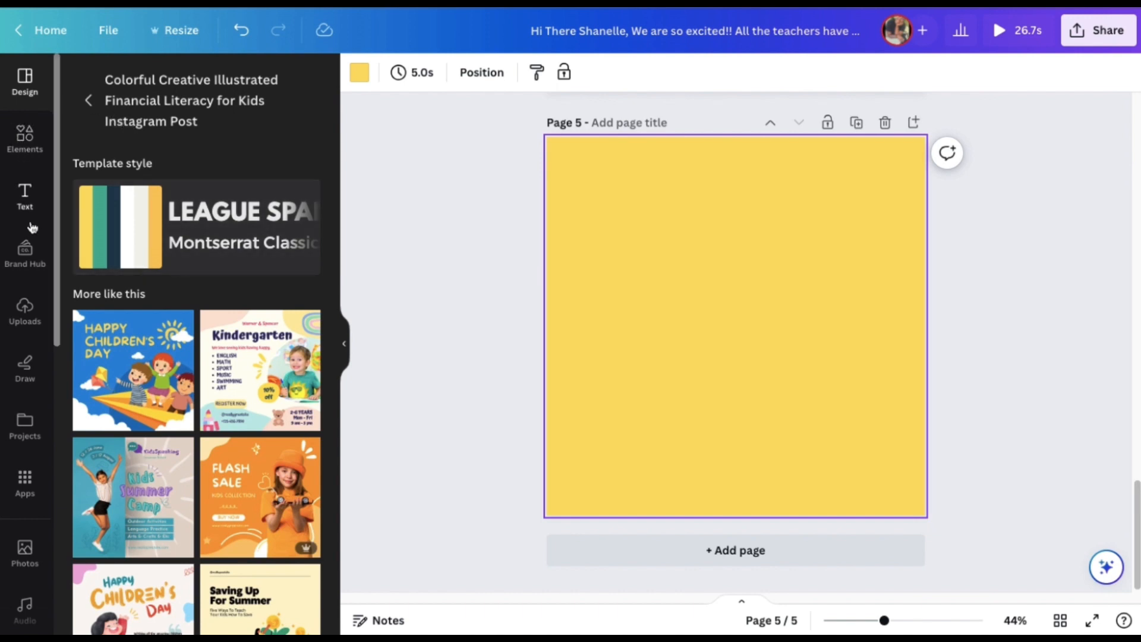
Step: Look through the account's existing designs and project folders for earlier work that could serve as inspiration
click(25, 424)
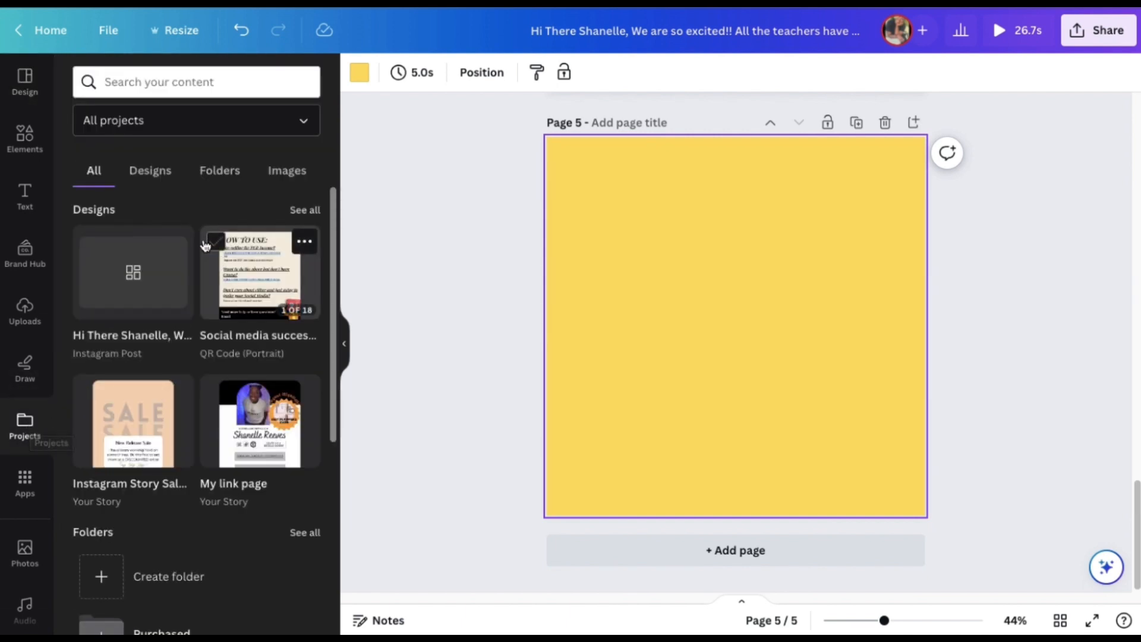
click(141, 176)
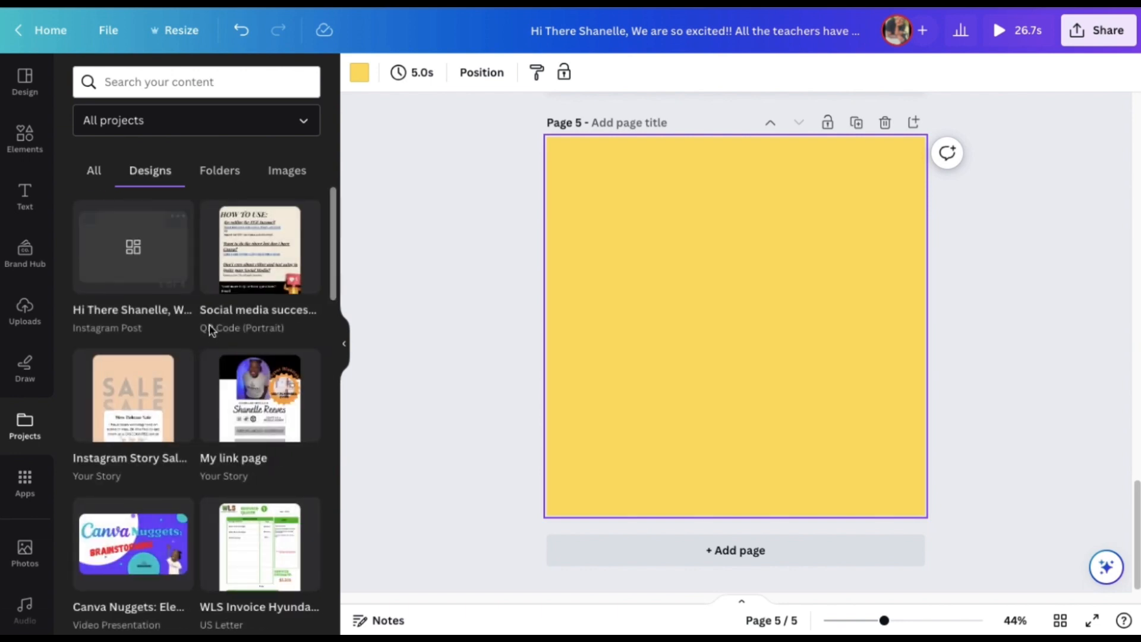
scroll(210, 329, down, 10)
scroll(211, 335, down, 10)
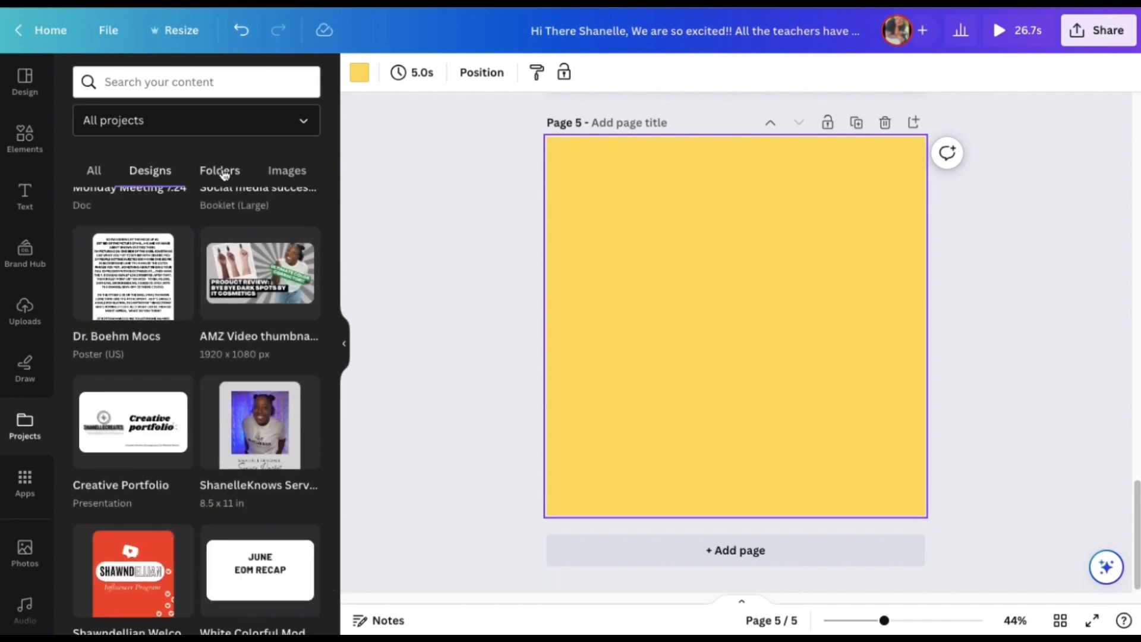
click(224, 173)
scroll(211, 297, down, 3)
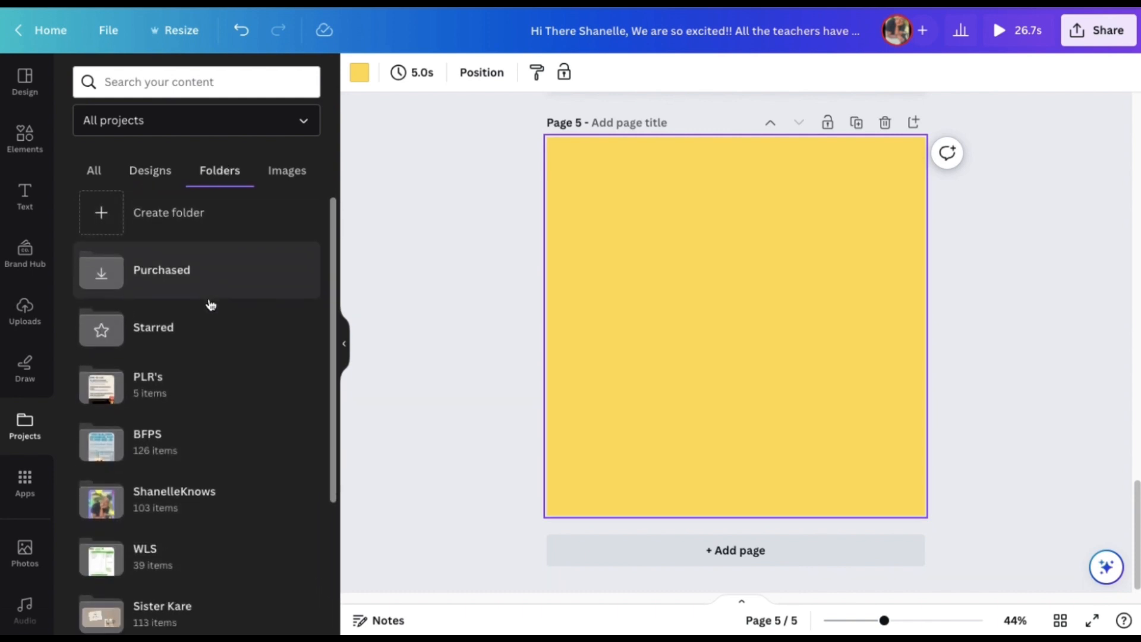
scroll(213, 306, down, 3)
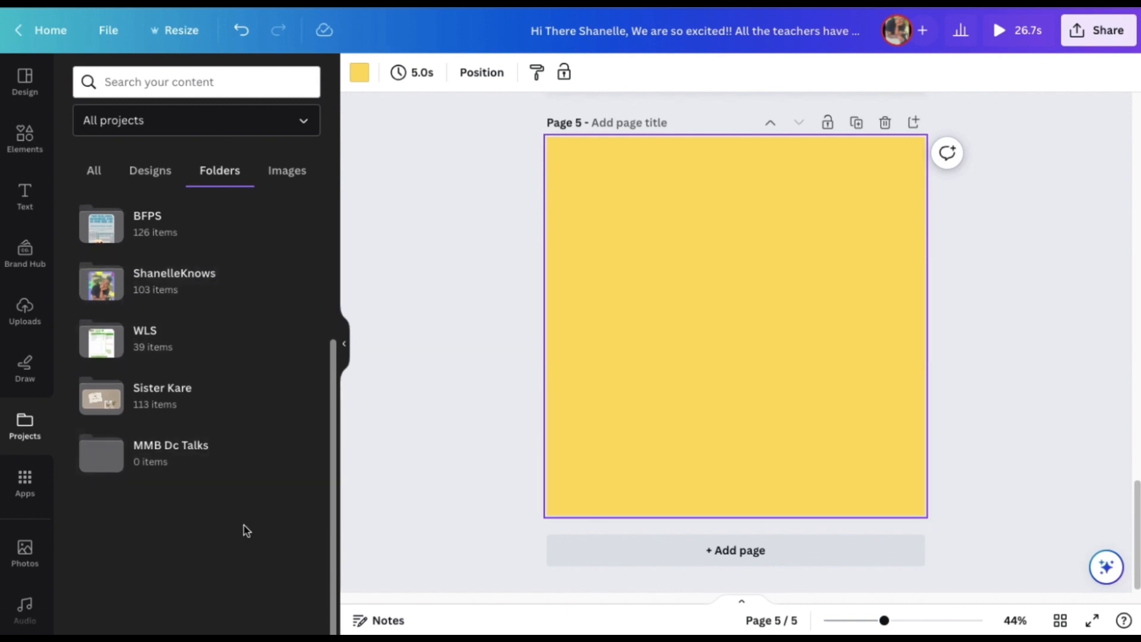
Step: Open the Kids subfolder of the ShanelleKnows project folder and review its potty training, tantrums and picky eaters designs
click(168, 283)
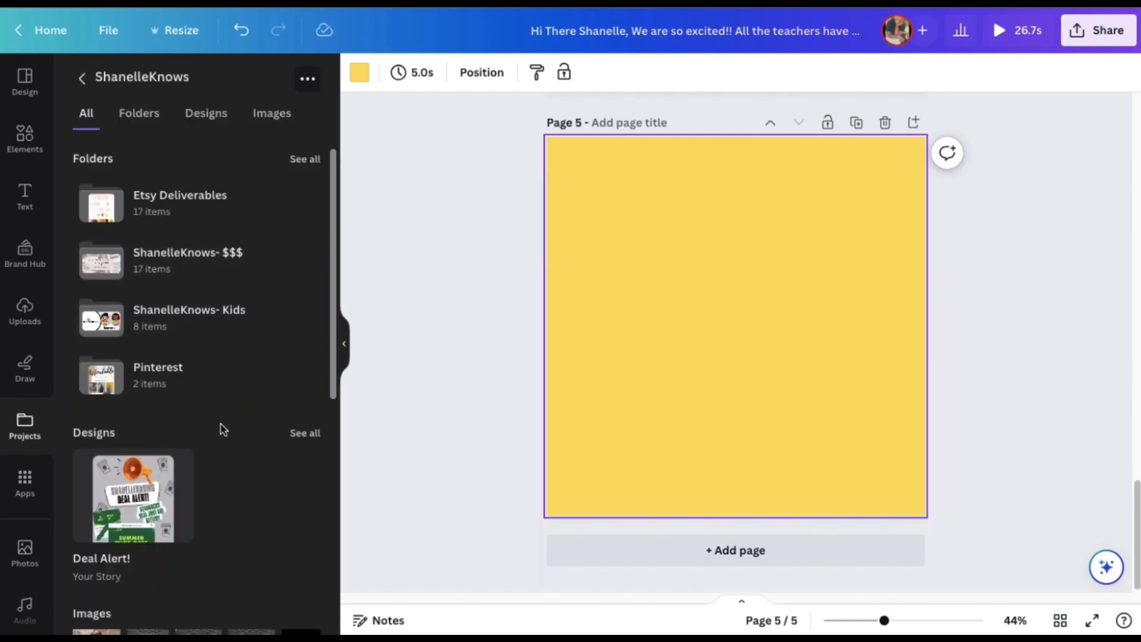
click(179, 319)
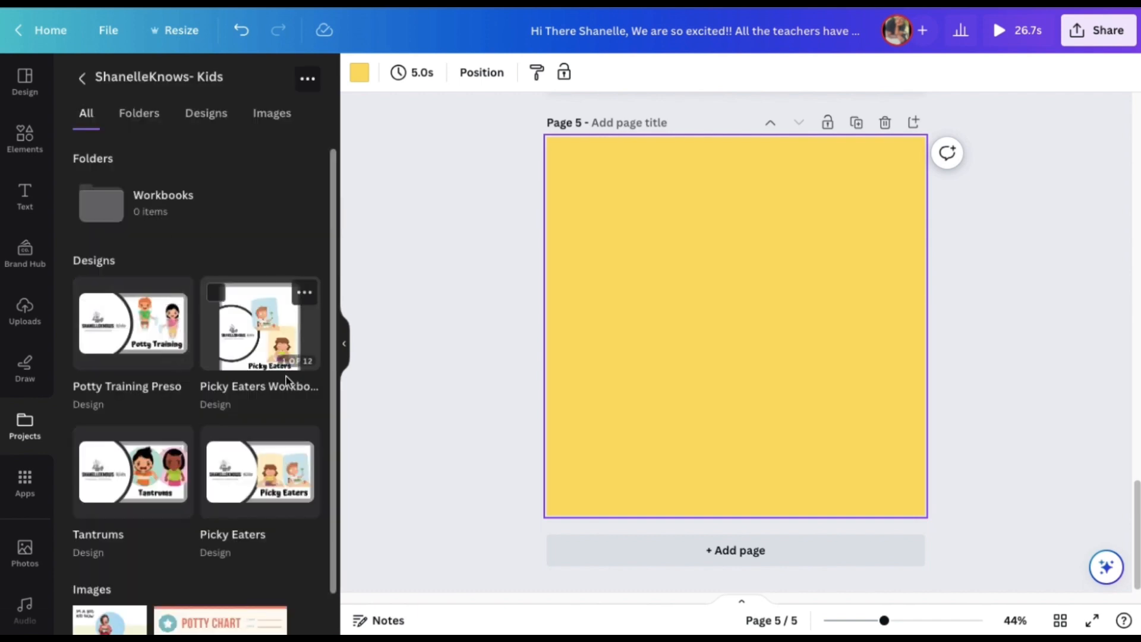
scroll(210, 287, down, 1)
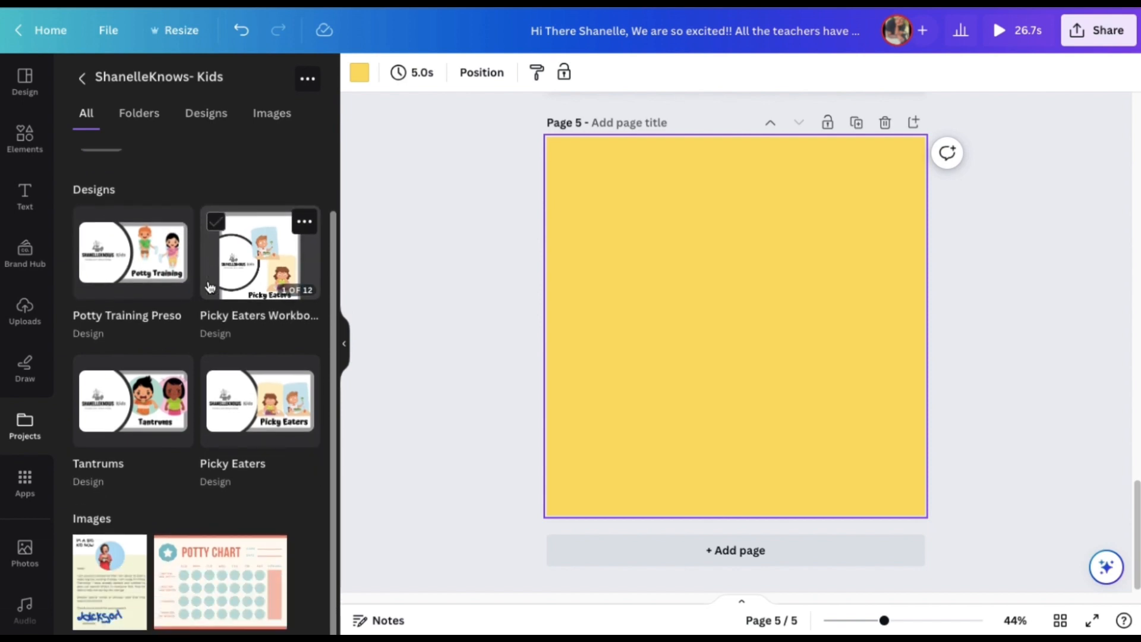
scroll(209, 287, up, 1)
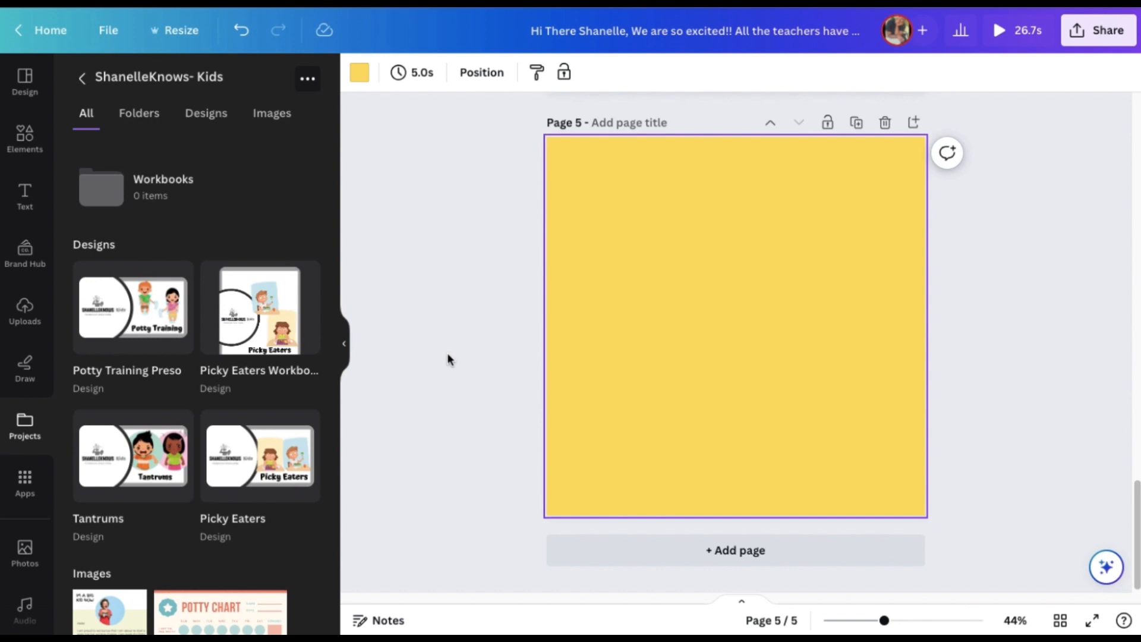
Step: Fill page 5 with the Tantrums design's "The inevitable Science- The Brain" slide and a new page 6 with its "Adults throw tantrums too...." slide
scroll(178, 386, down, 1)
click(132, 404)
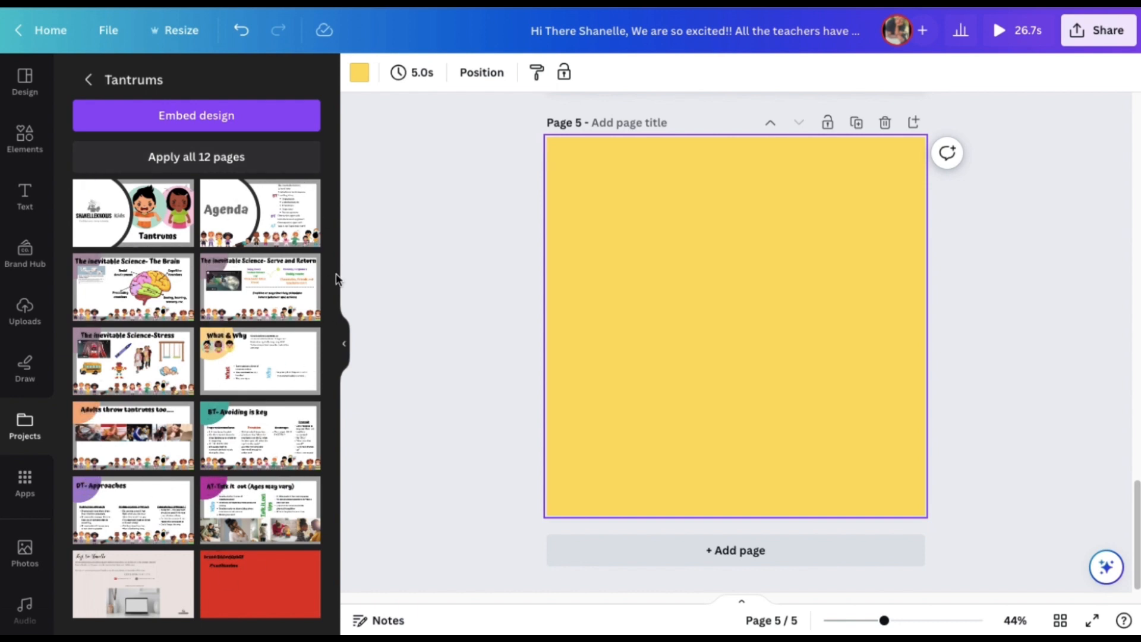
click(131, 295)
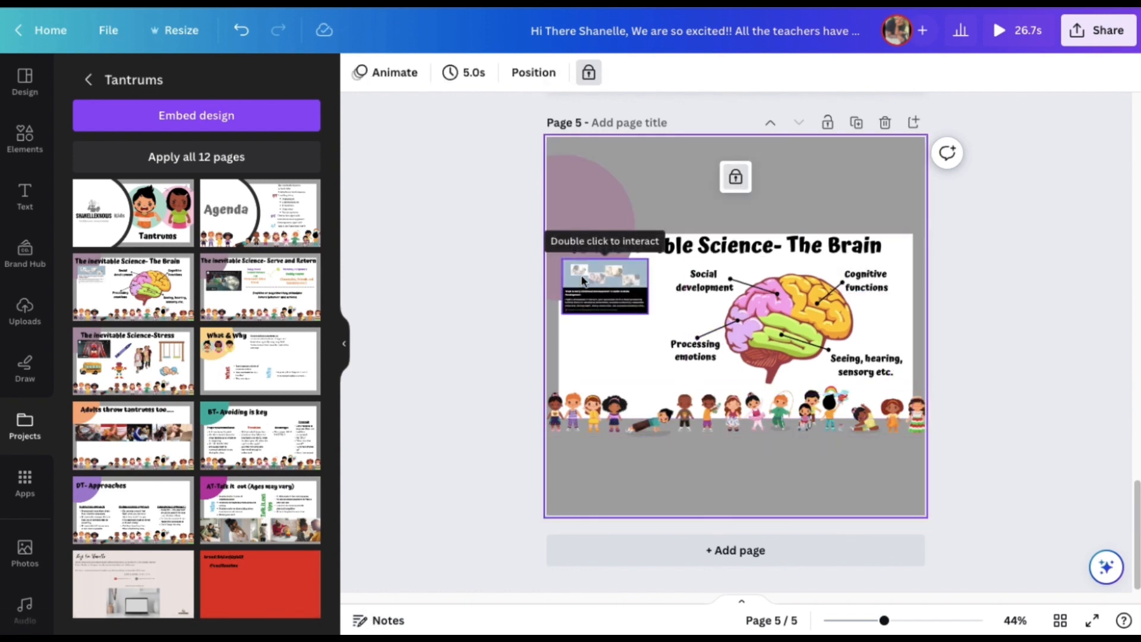
click(804, 550)
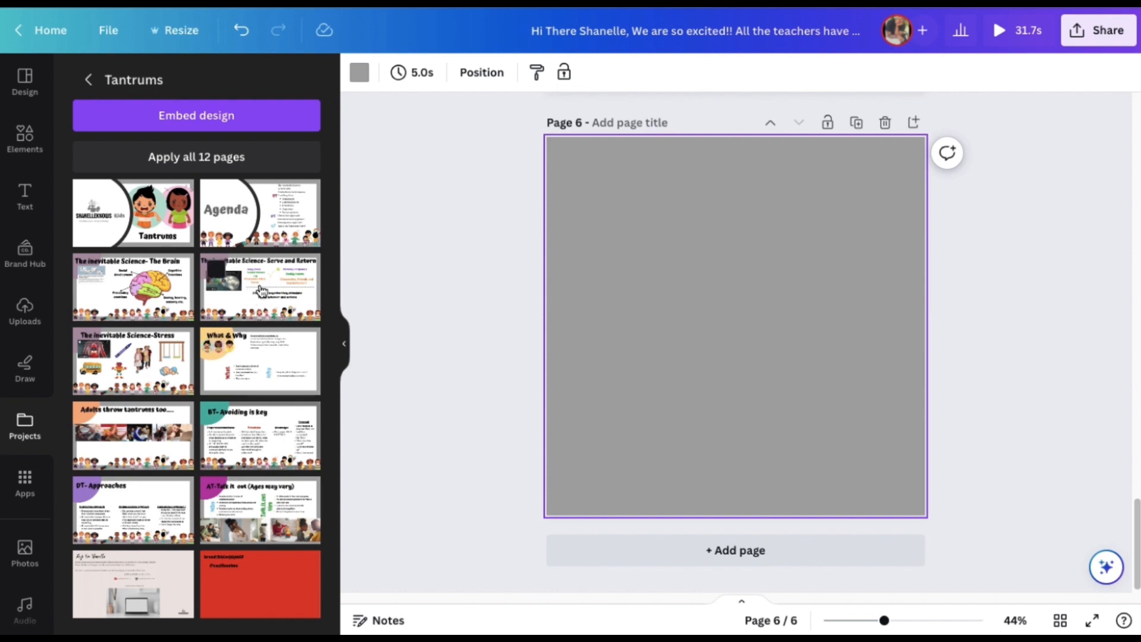
click(166, 426)
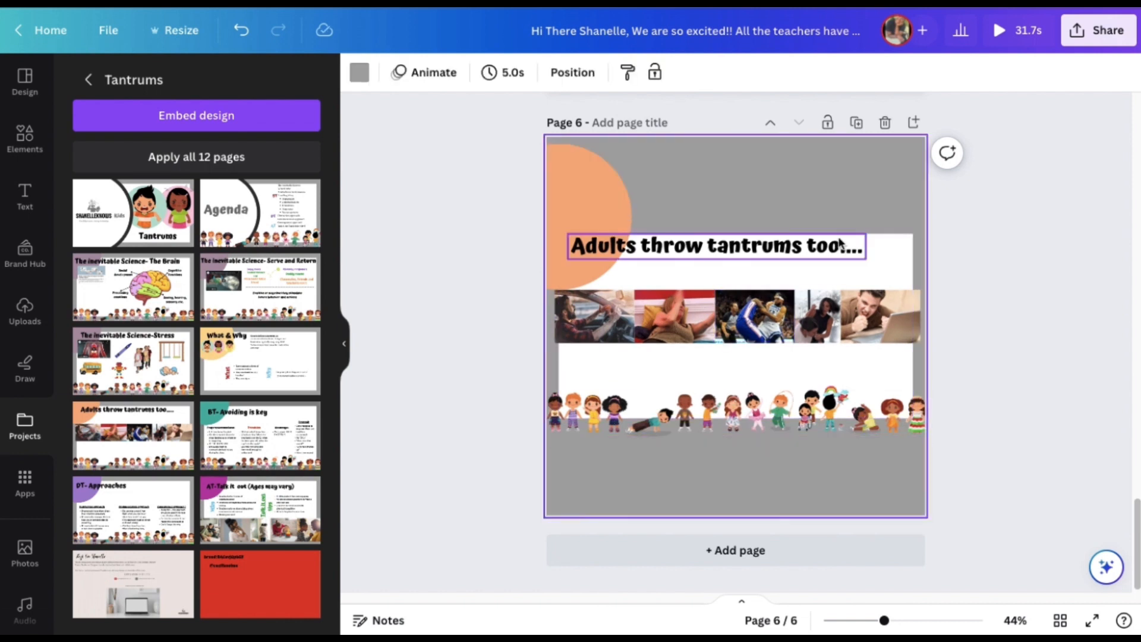
Step: Stretch the white background rectangle on page 6 upward and downward so it covers most of the square page's height
click(894, 244)
click(736, 196)
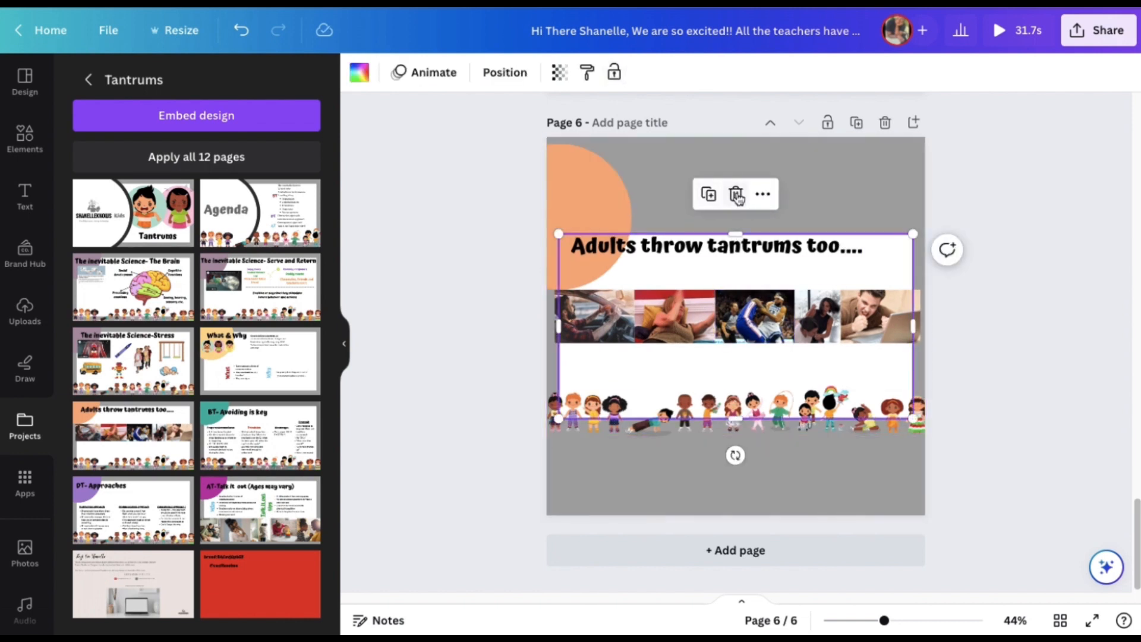
drag(736, 232, 735, 167)
drag(732, 417, 731, 503)
click(518, 412)
click(648, 385)
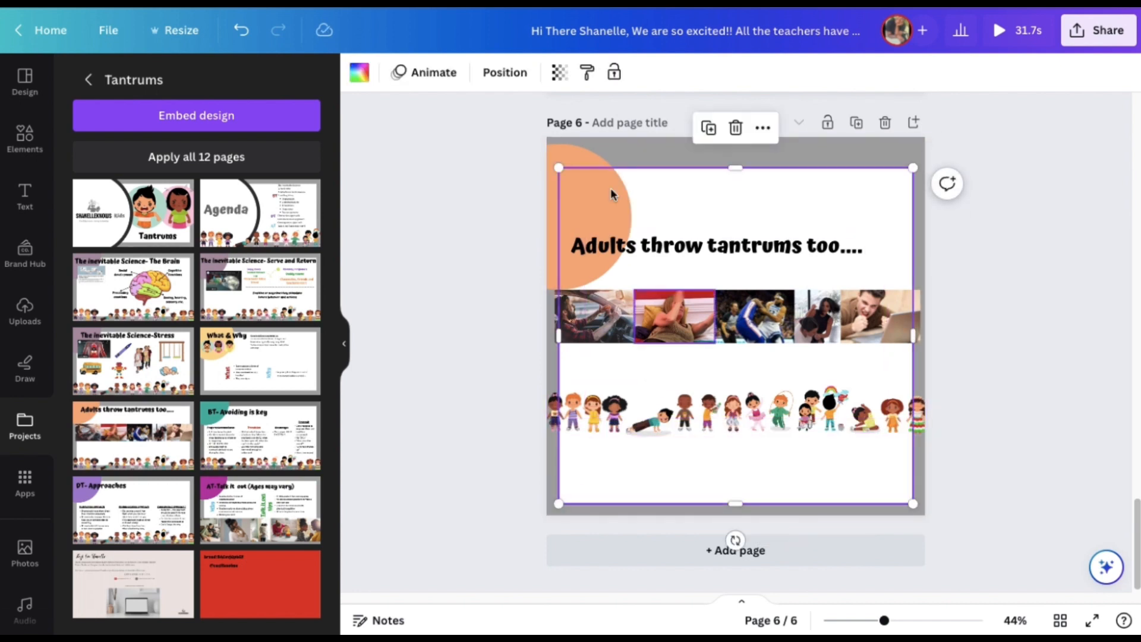
click(461, 368)
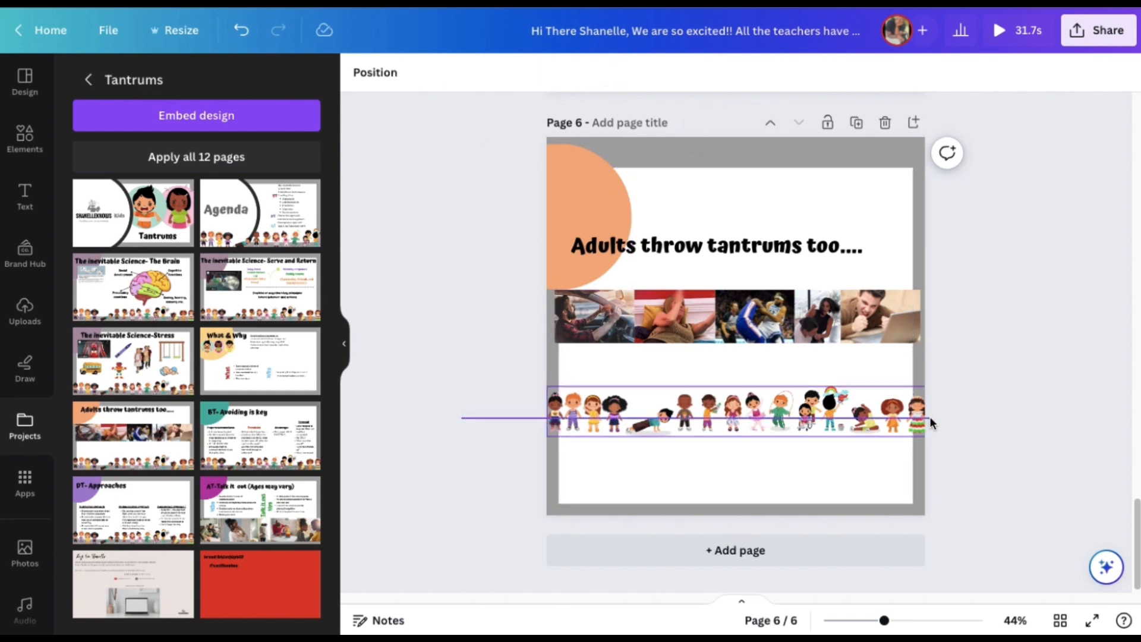
Step: Move the grouped row of cartoon children on page 6 down to the lower edge of the white rectangle
click(785, 413)
drag(784, 413, 786, 491)
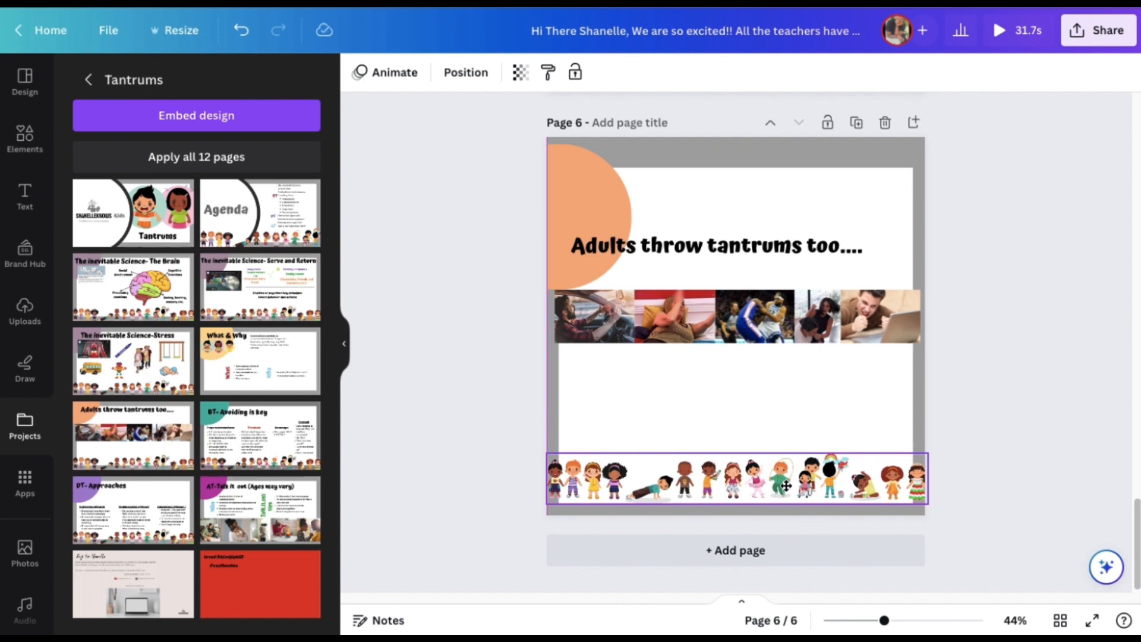
drag(786, 486, 780, 501)
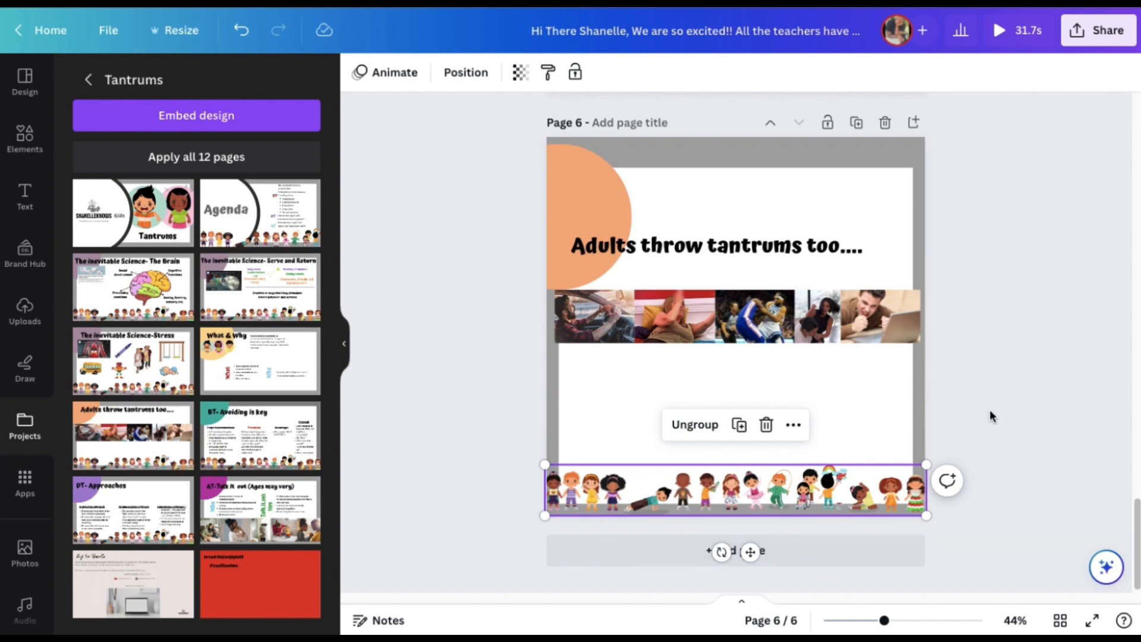
click(845, 492)
drag(845, 492, 845, 487)
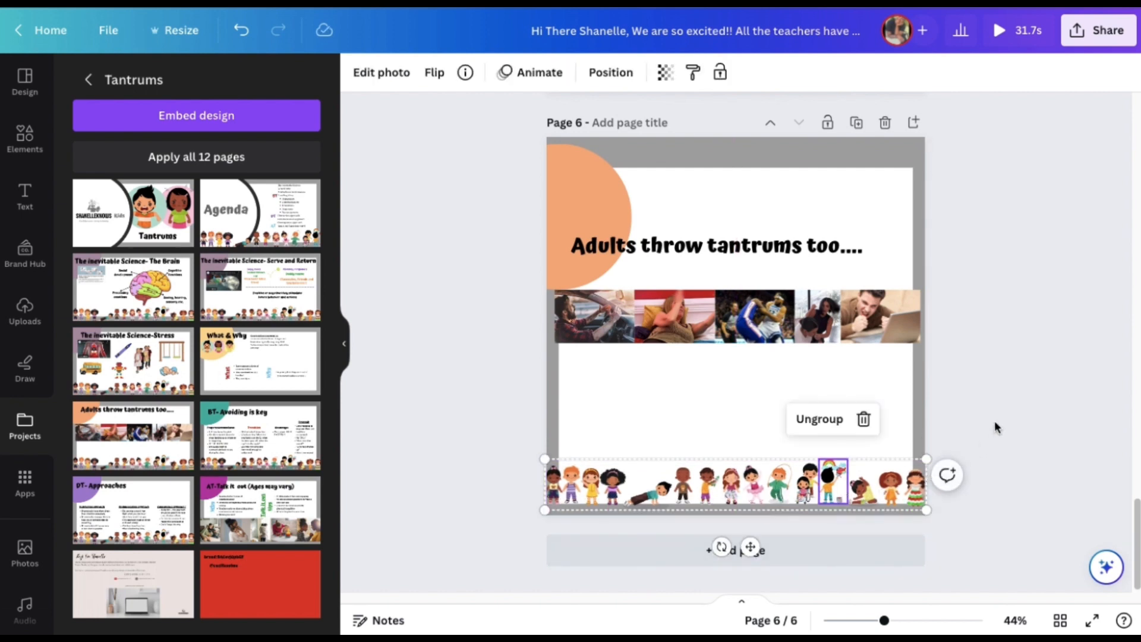
click(1031, 429)
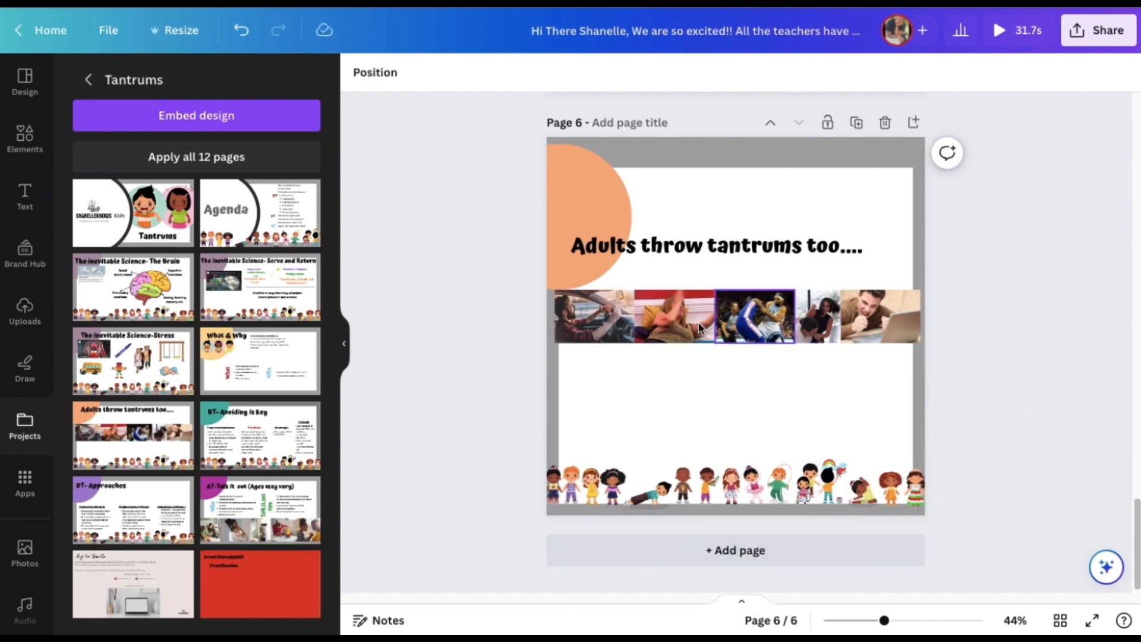
Step: Look over pages 5 and 6, then collapse the side panel and show all the pages in a grid
scroll(986, 438, up, 8)
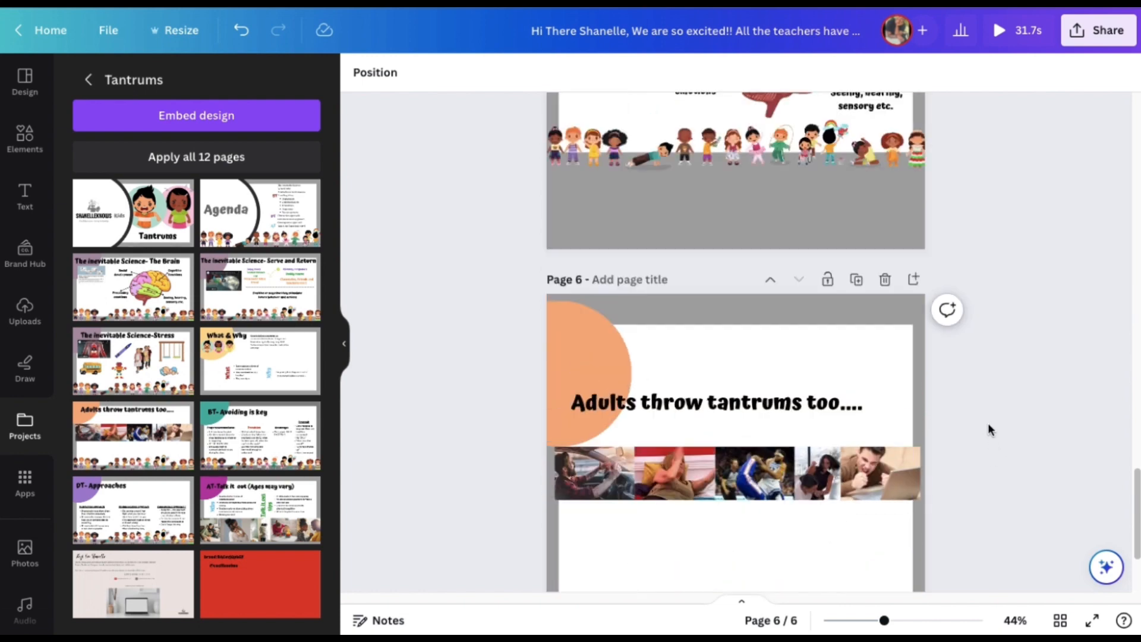
scroll(979, 429, up, 2)
scroll(978, 428, down, 5)
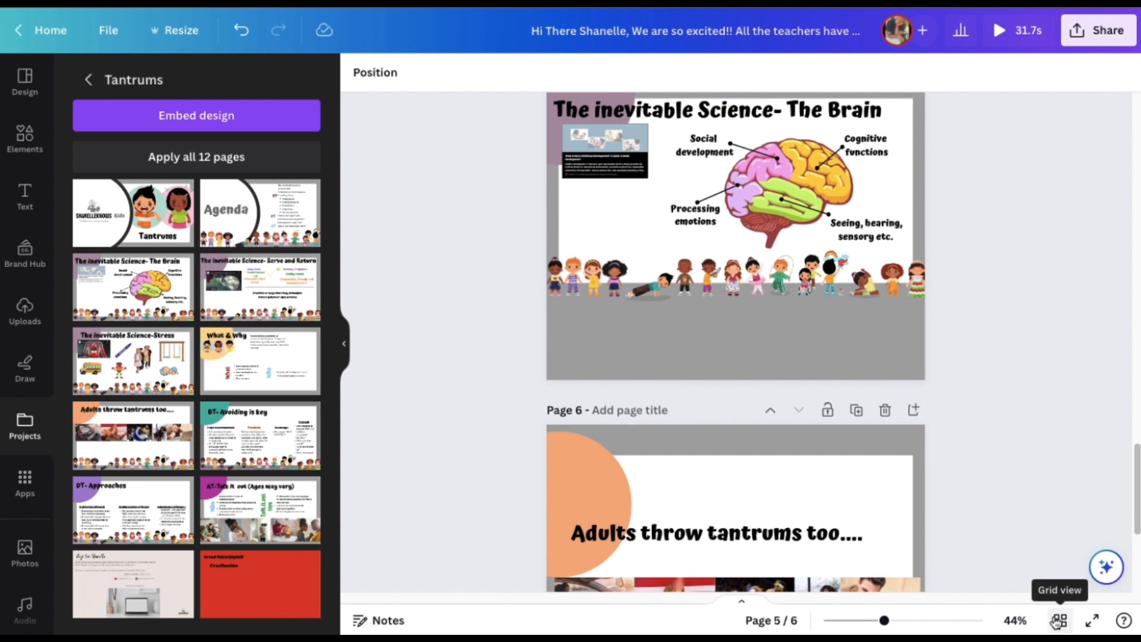
click(343, 343)
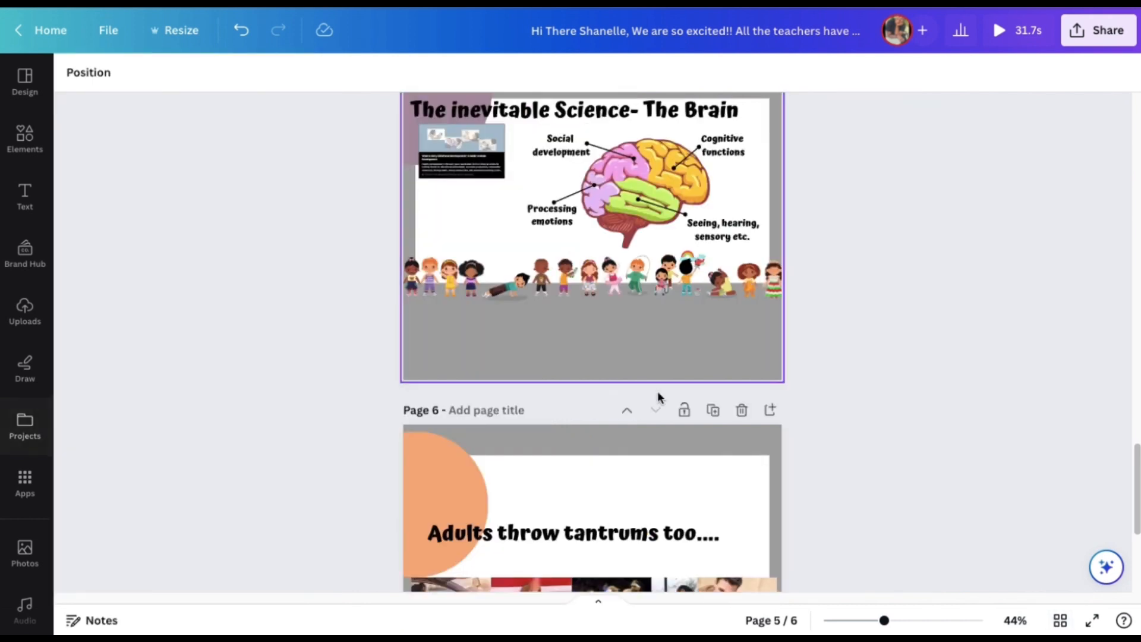
click(1061, 619)
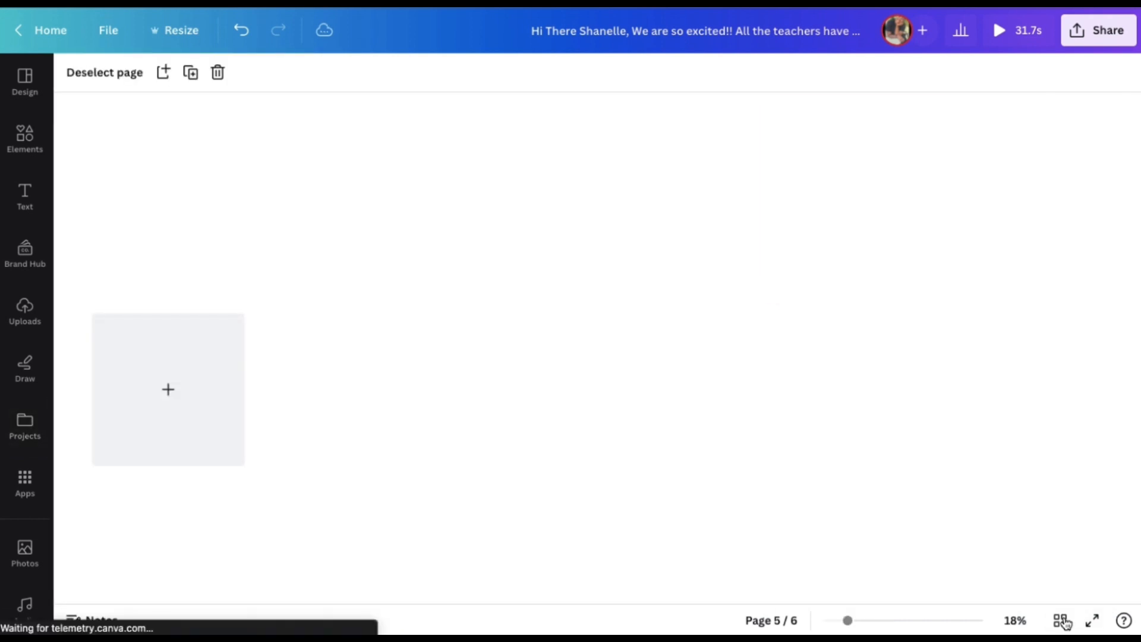